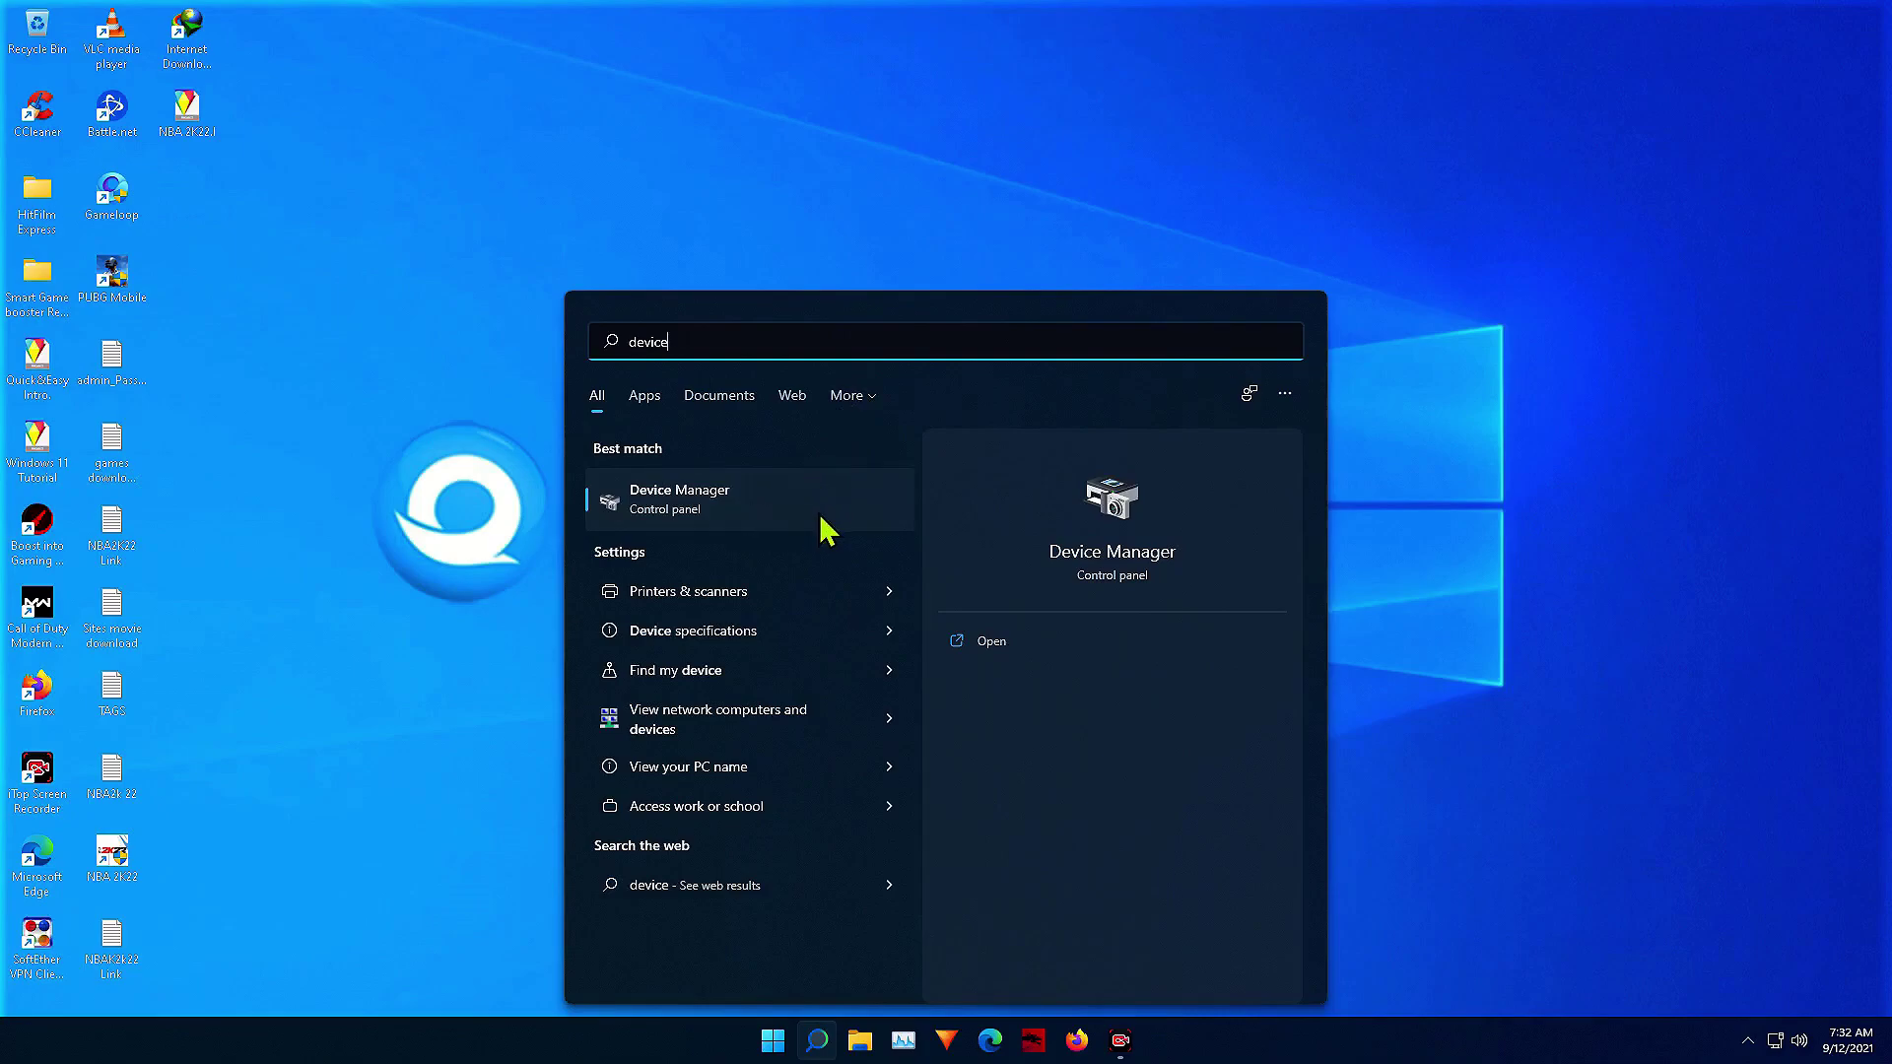
Step: Open Device Manager and bring up the driver properties of the Radeon RX 570 Series display adapter
click(765, 508)
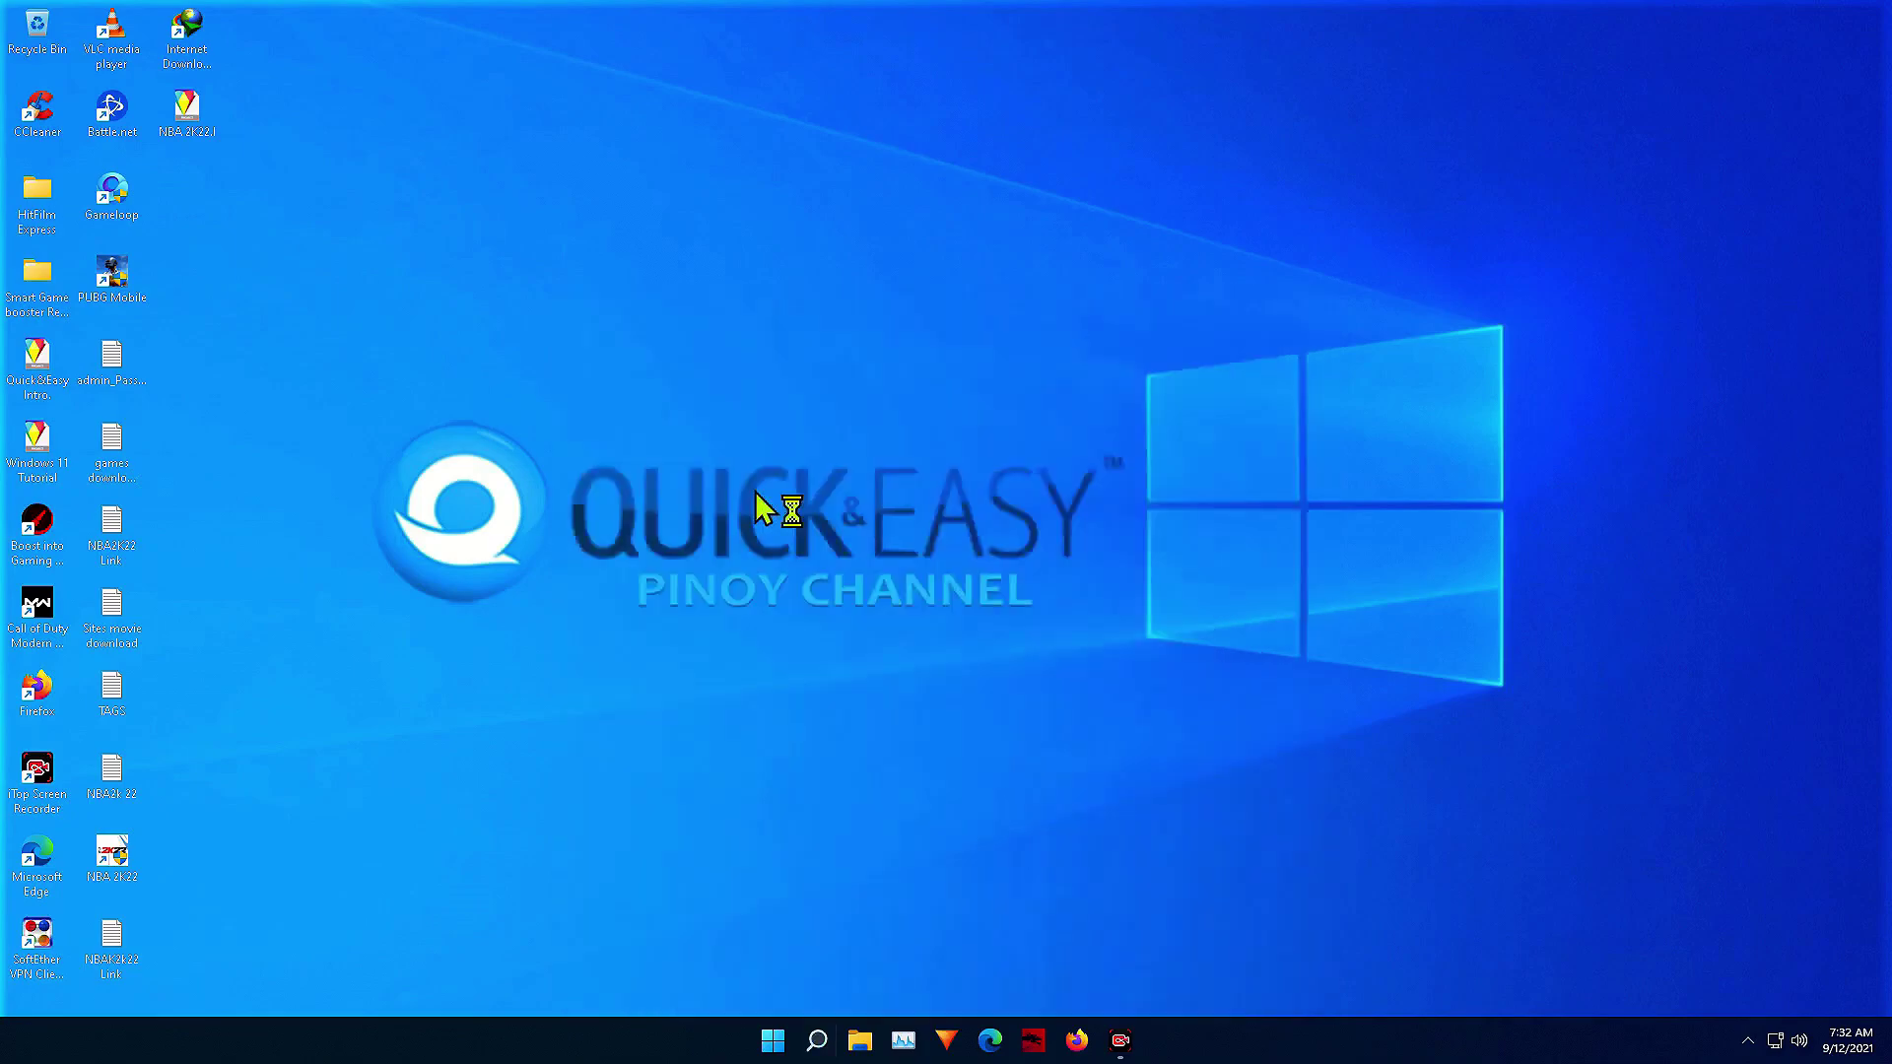
drag(458, 71, 846, 325)
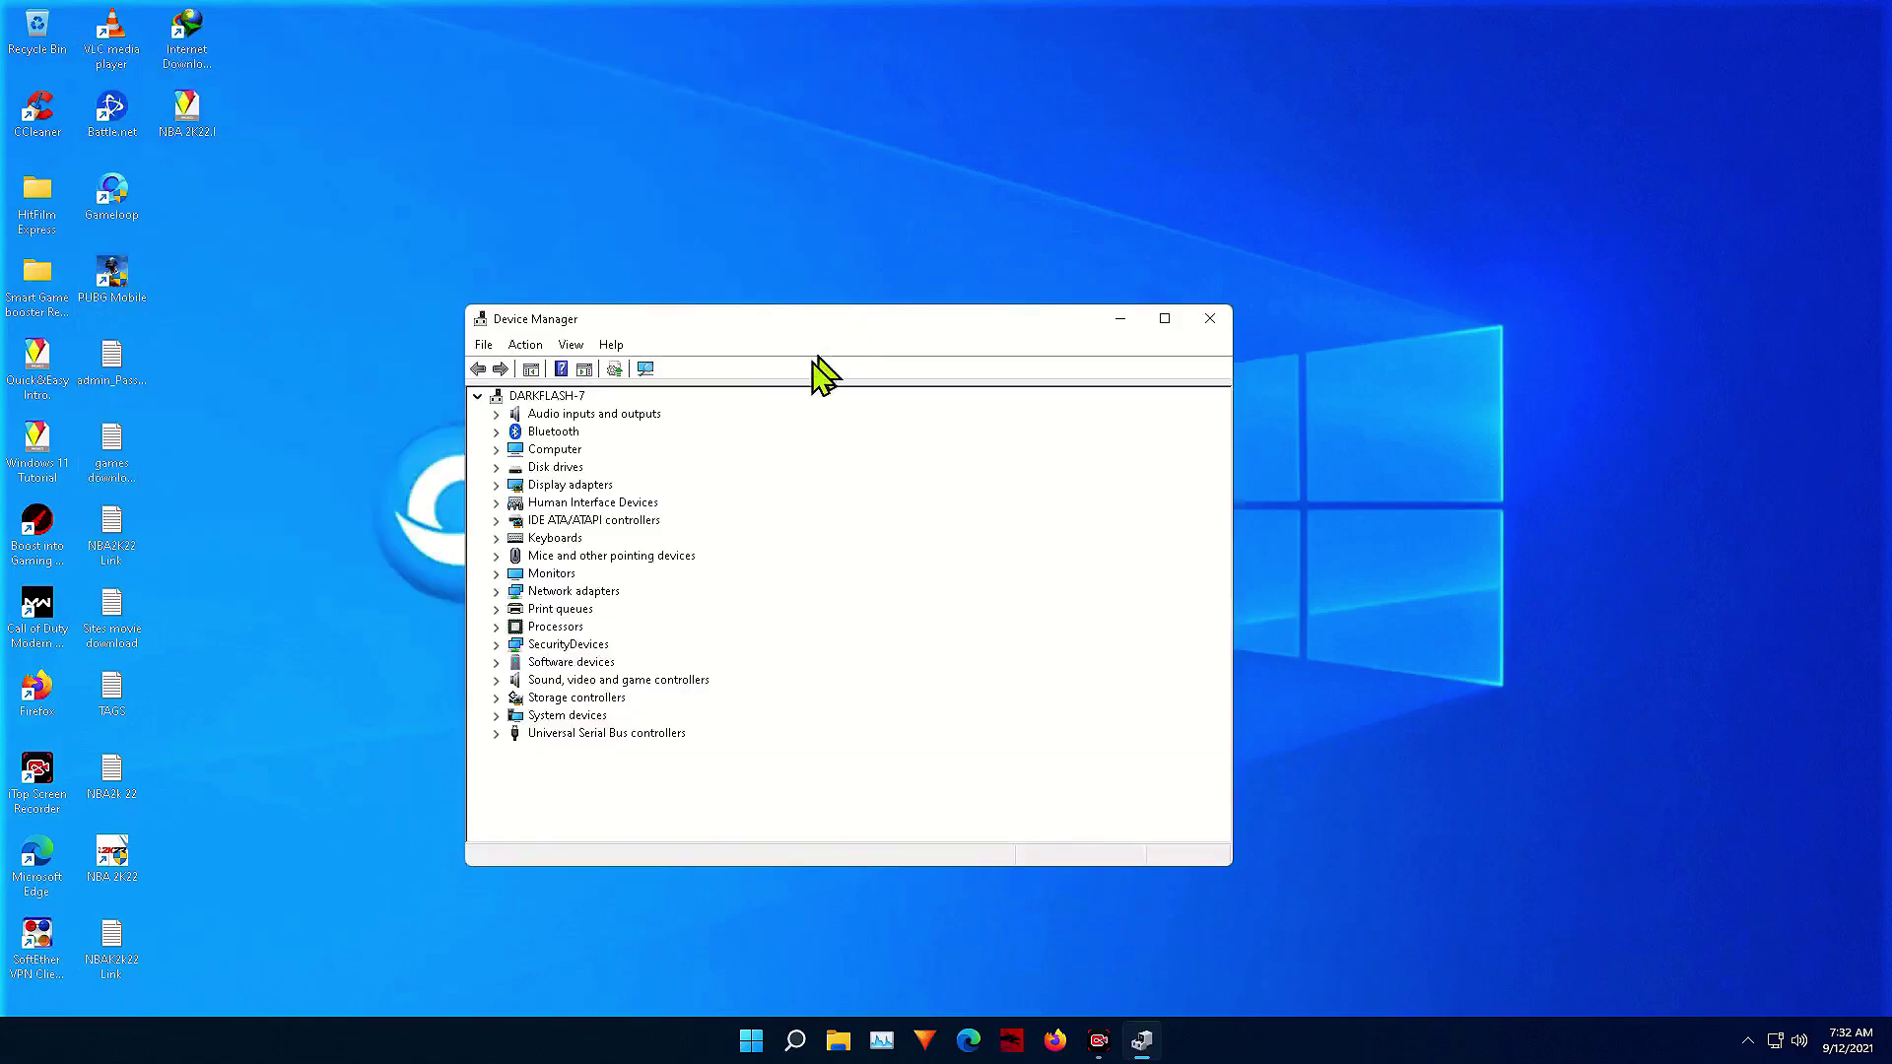
click(497, 487)
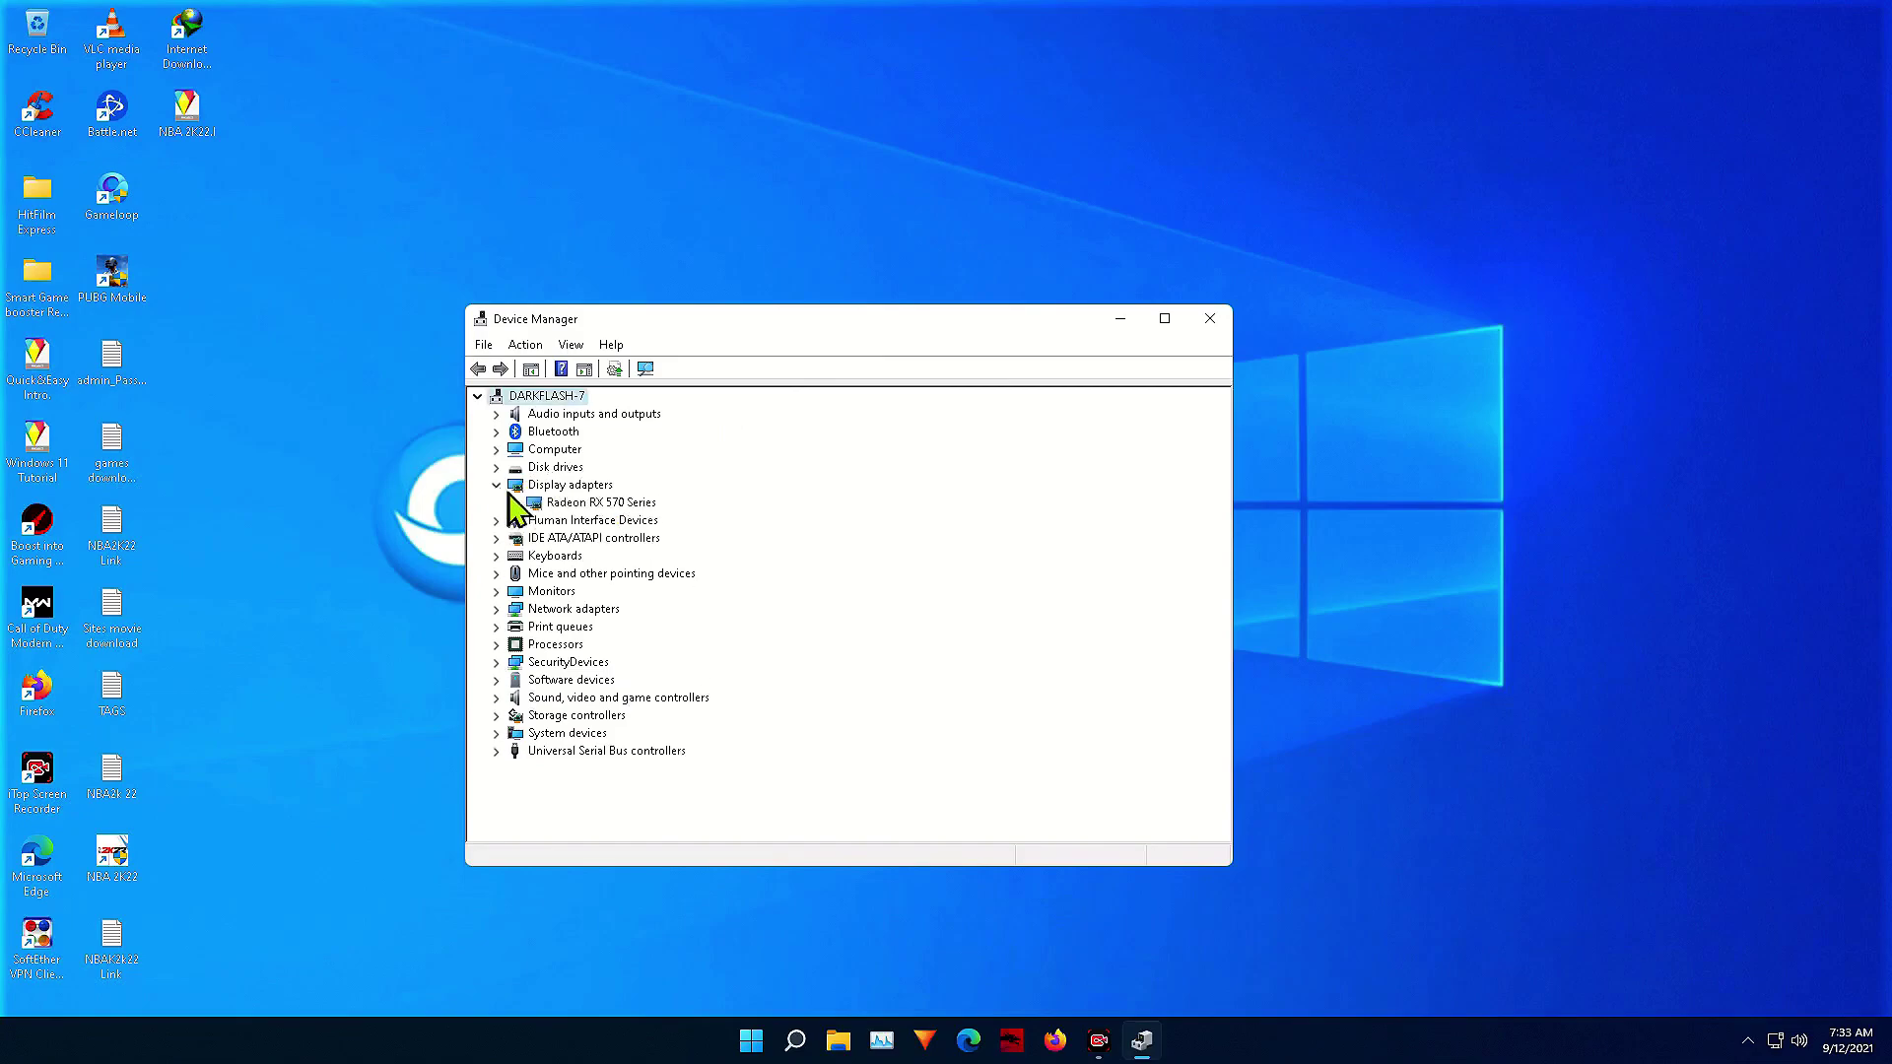
click(632, 505)
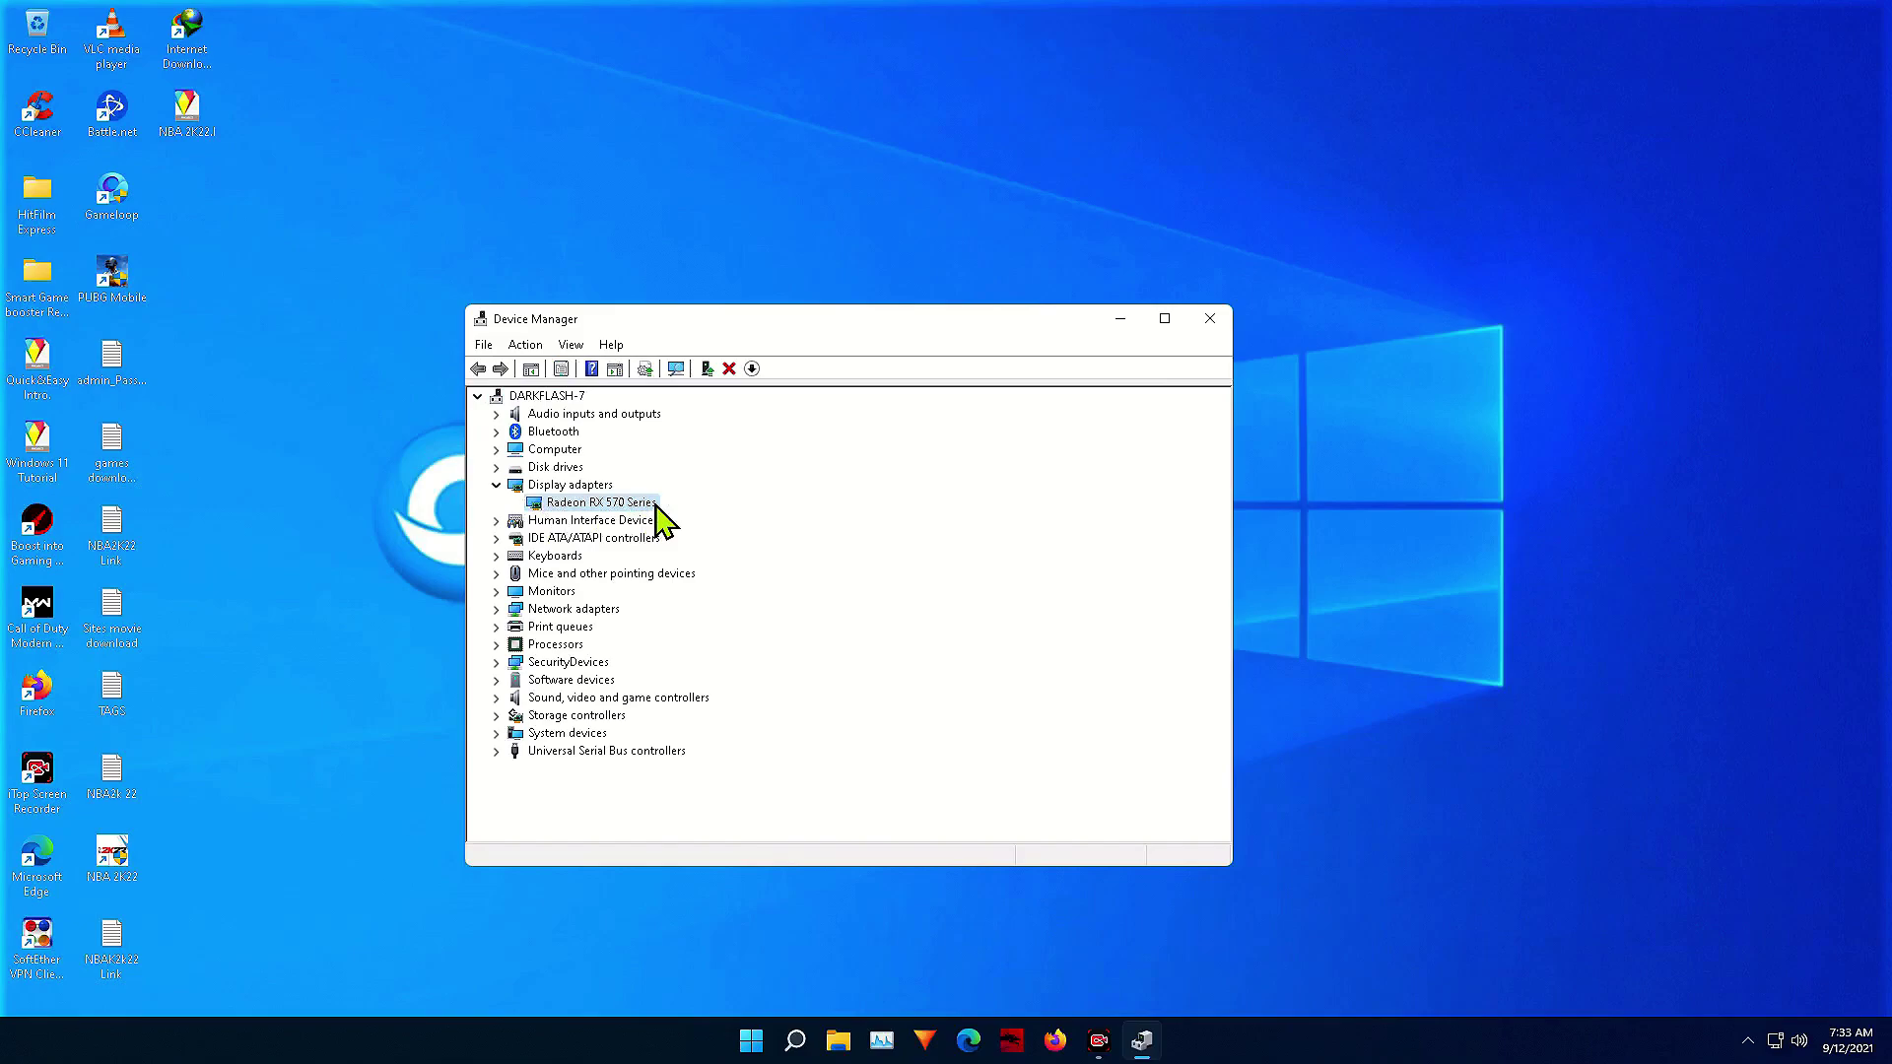
right_click(622, 504)
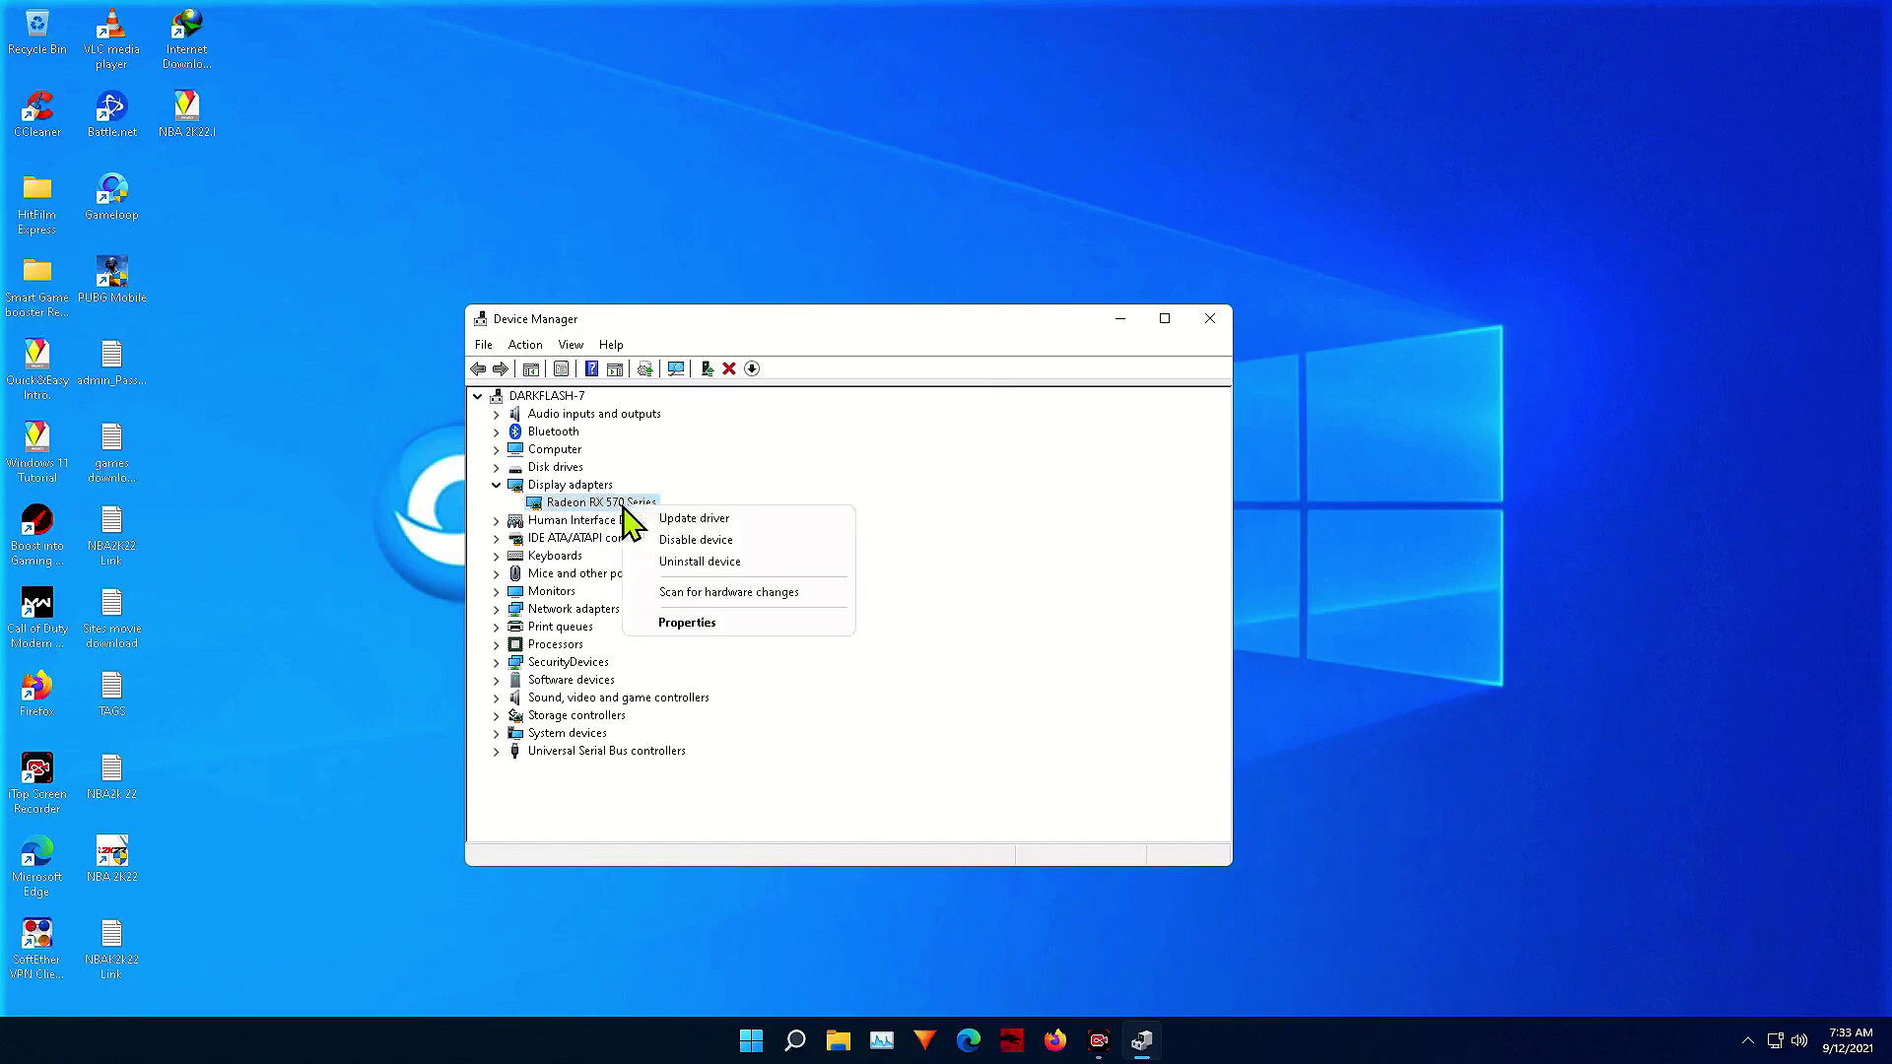
click(749, 623)
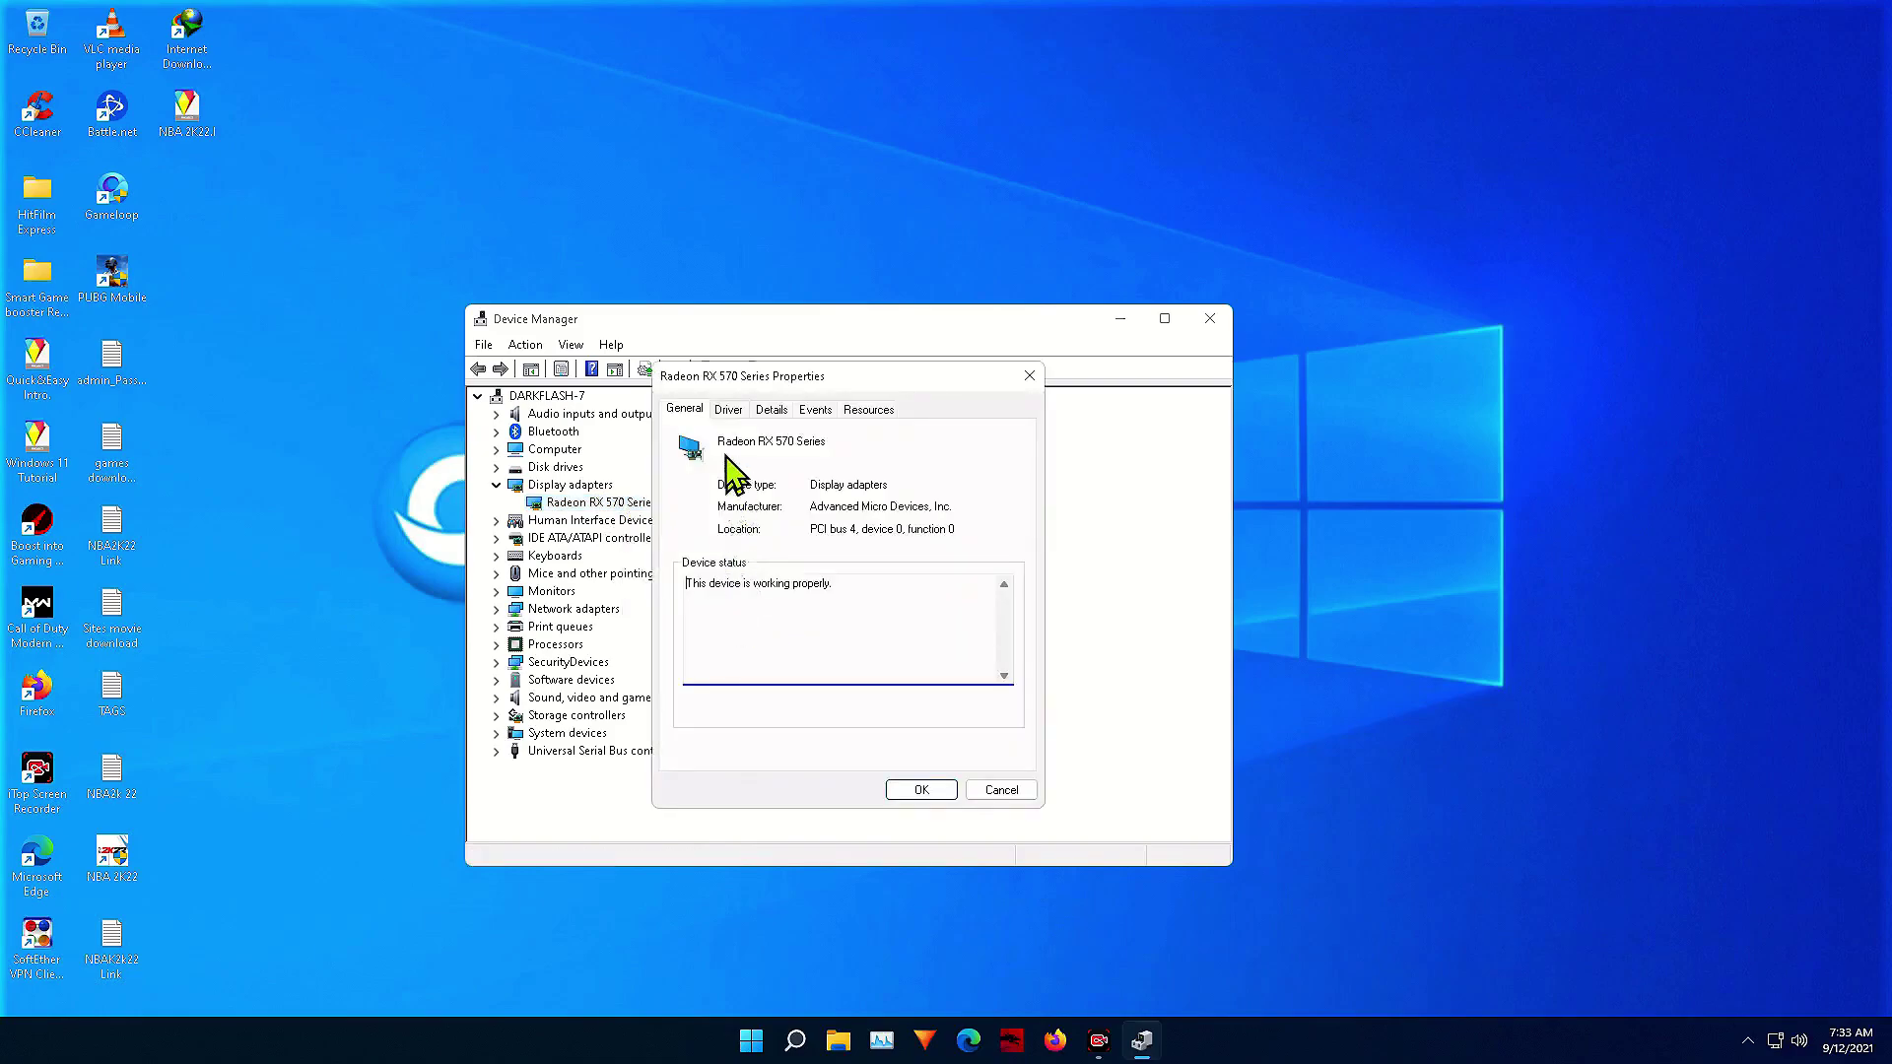
click(729, 412)
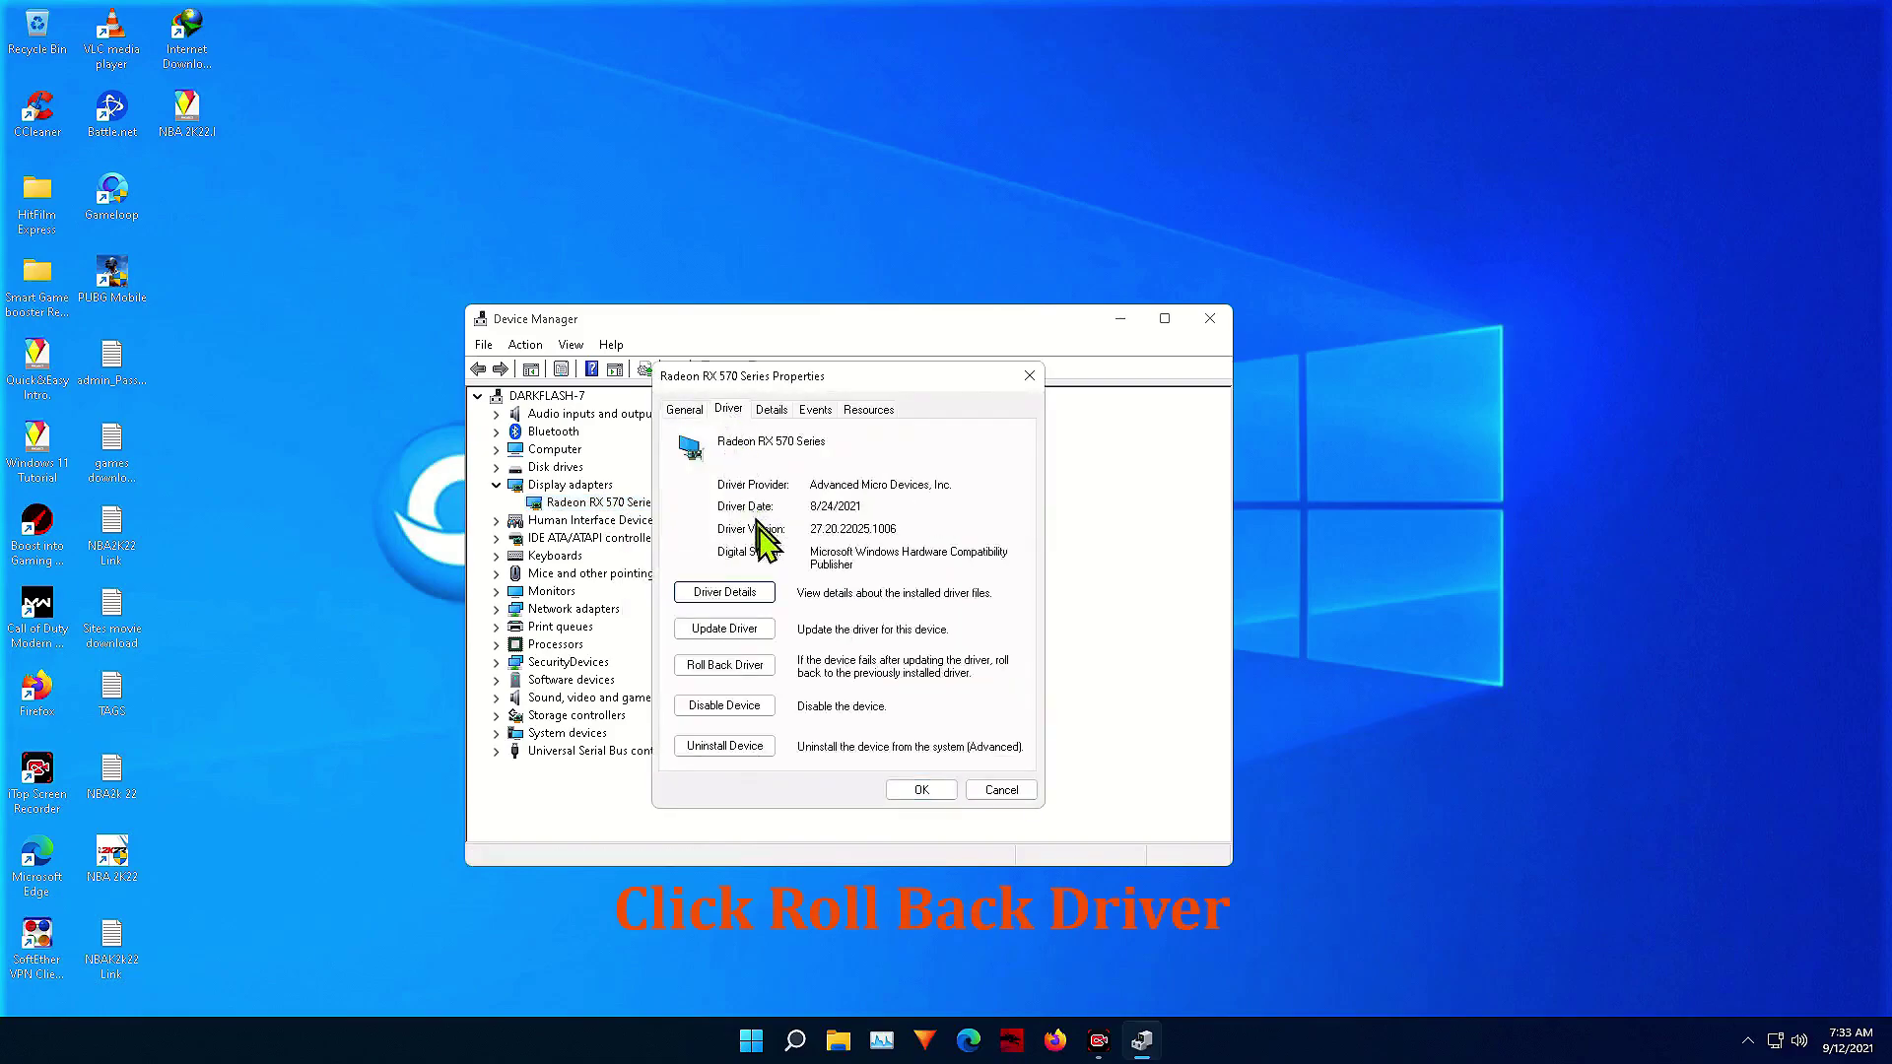
Step: Roll back the Radeon RX 570 Series driver with the reason "My apps don't work with this driver", and close Device Manager
click(771, 674)
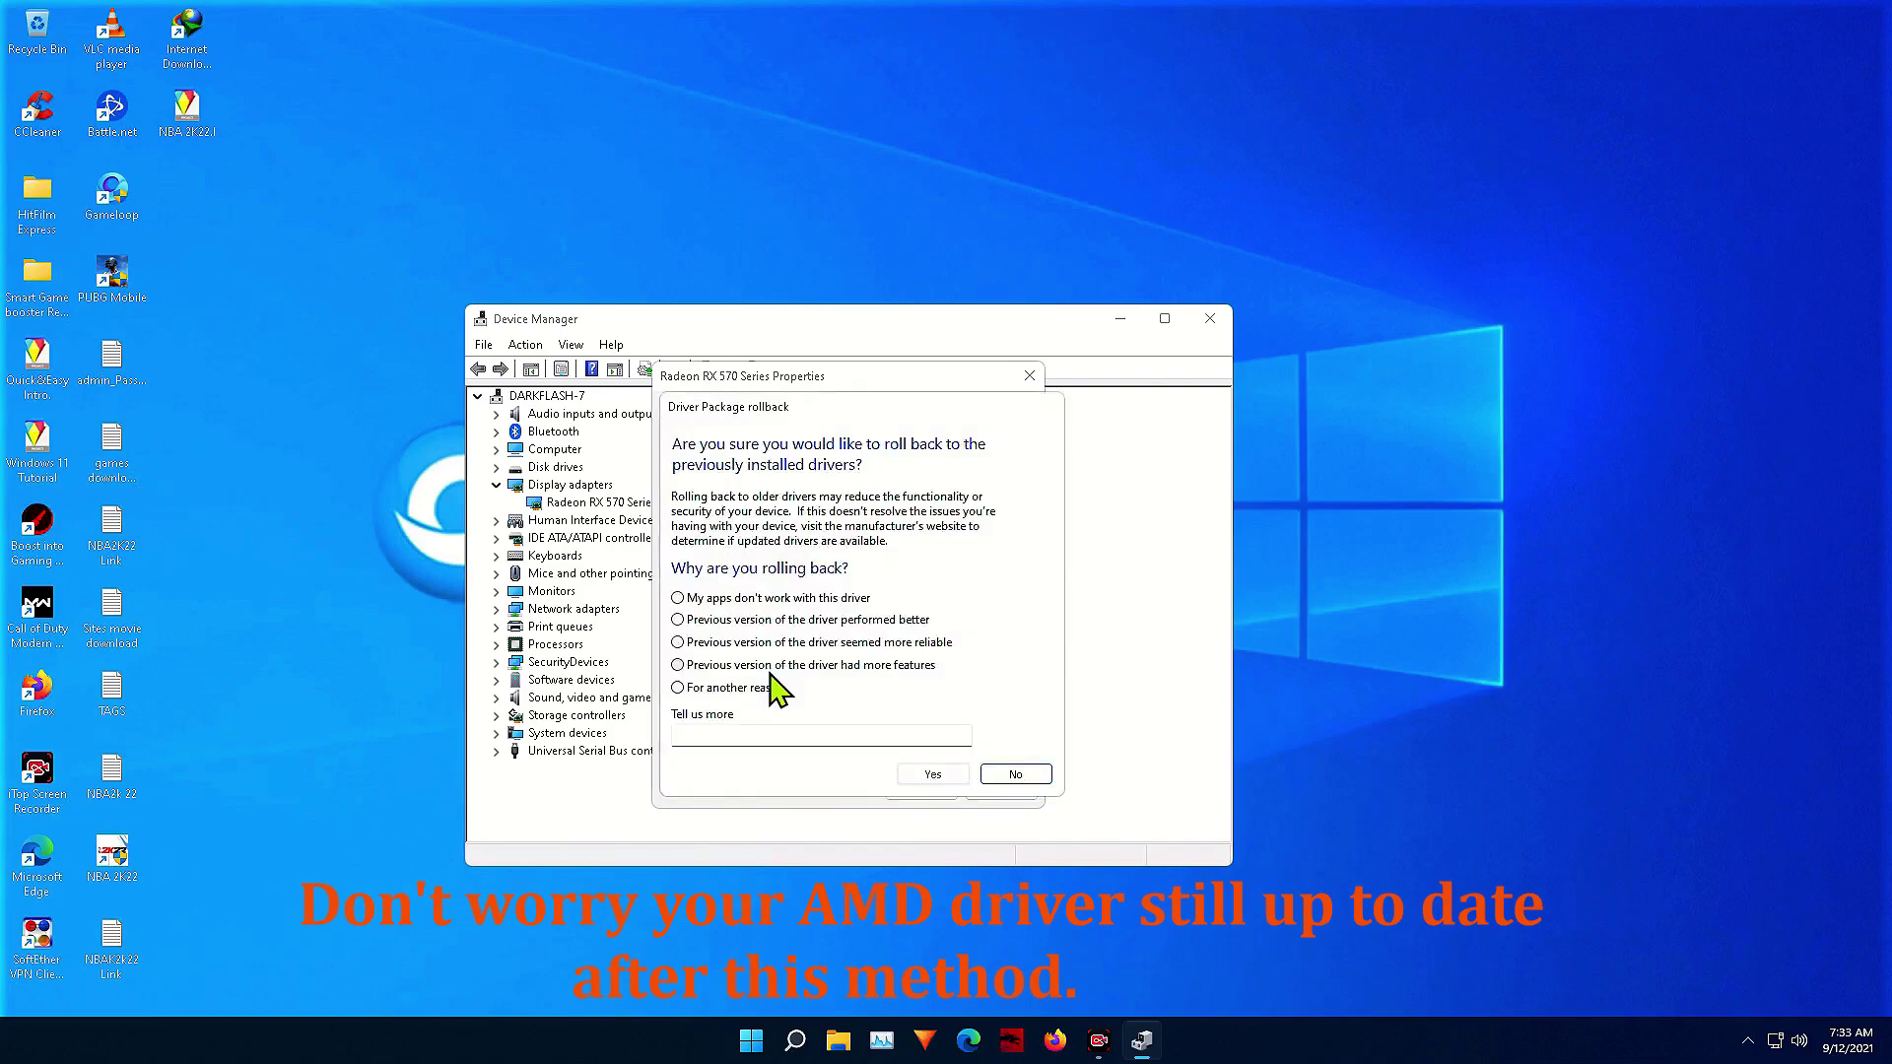
click(678, 599)
click(963, 775)
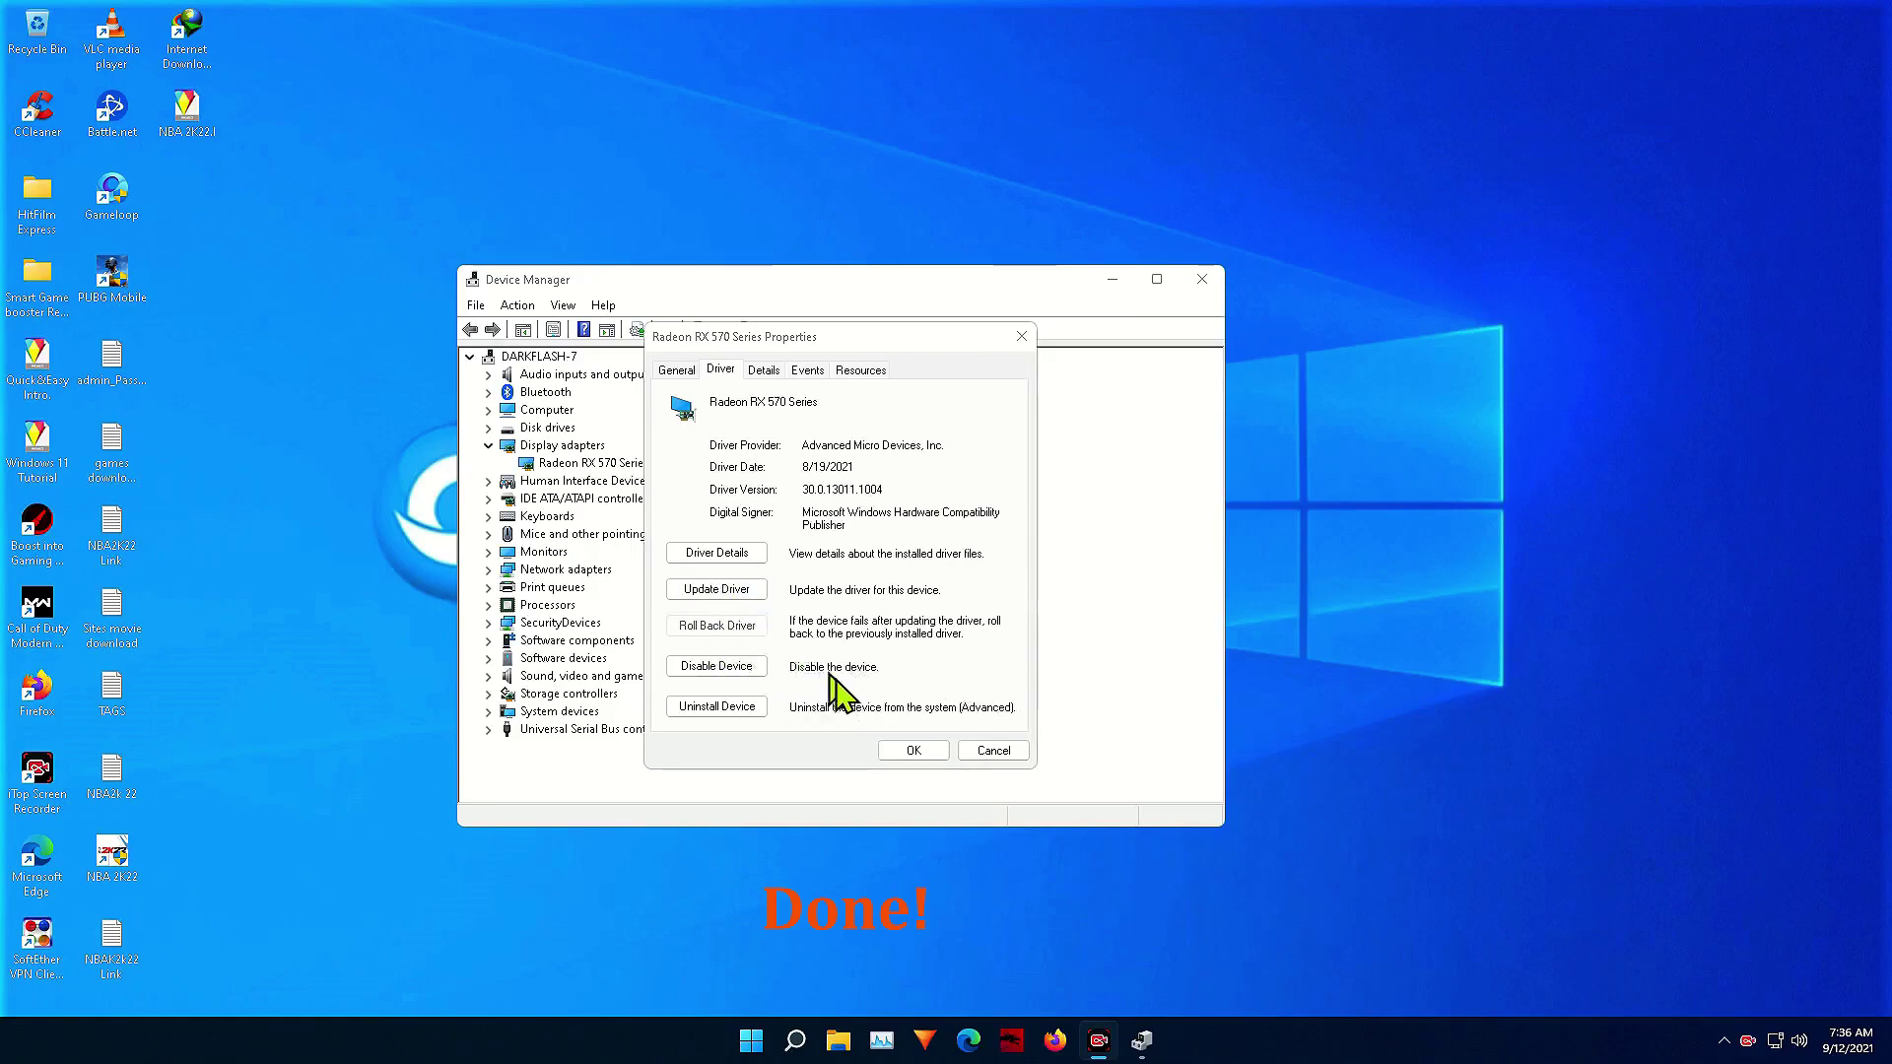
click(907, 753)
click(1202, 280)
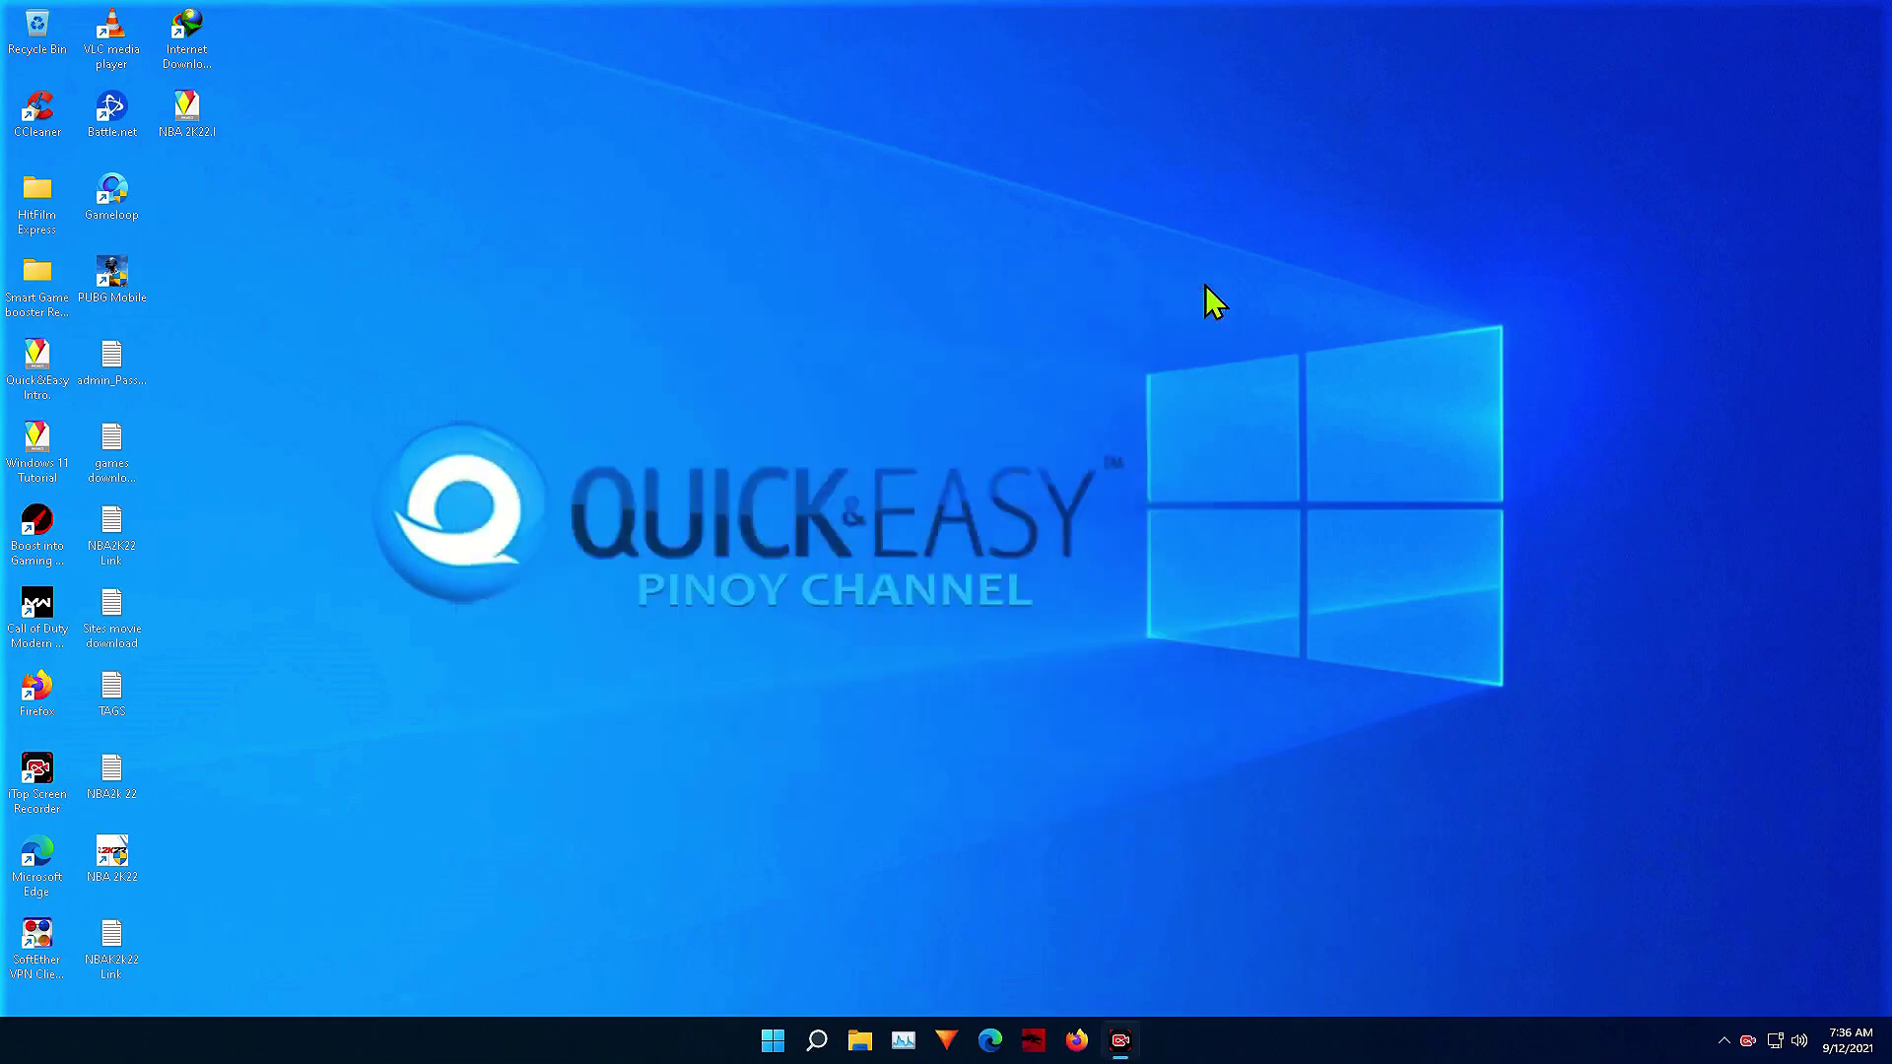
Step: Launch AMD Radeon Software from the desktop's extended context options
right_click(843, 431)
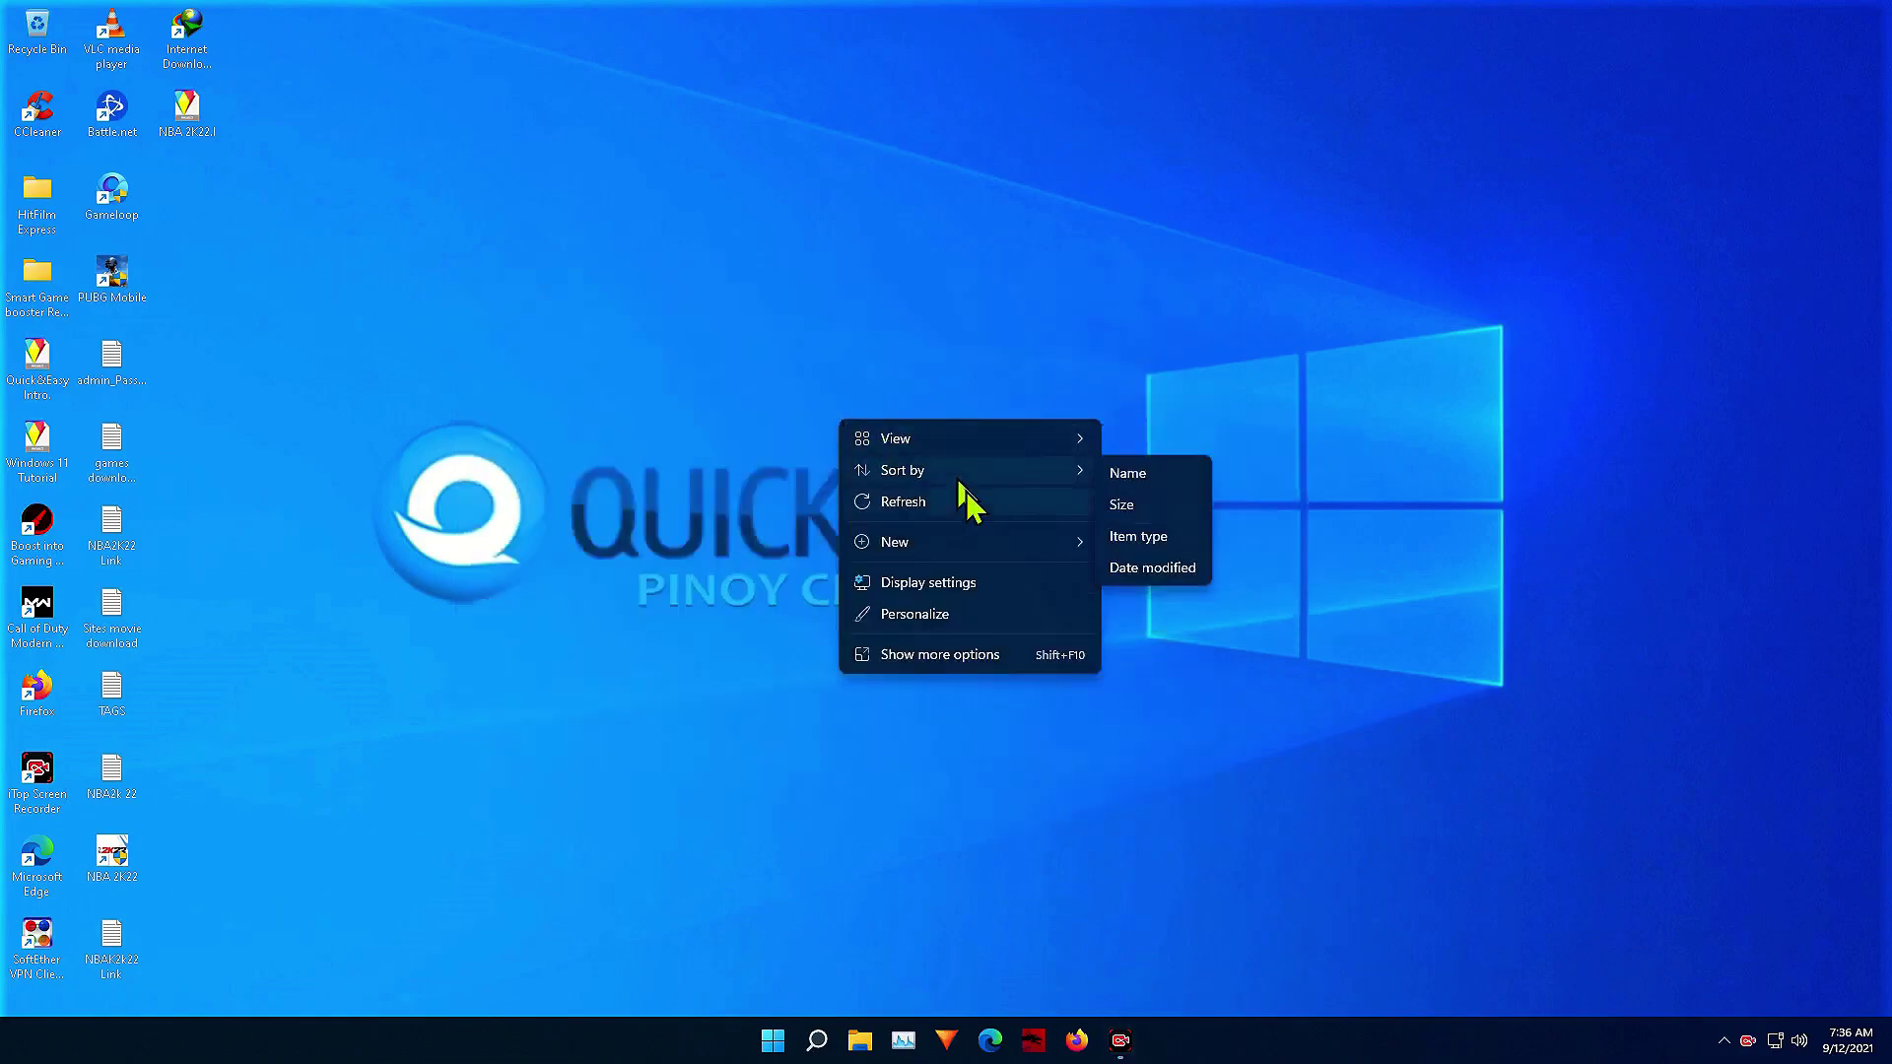
click(961, 656)
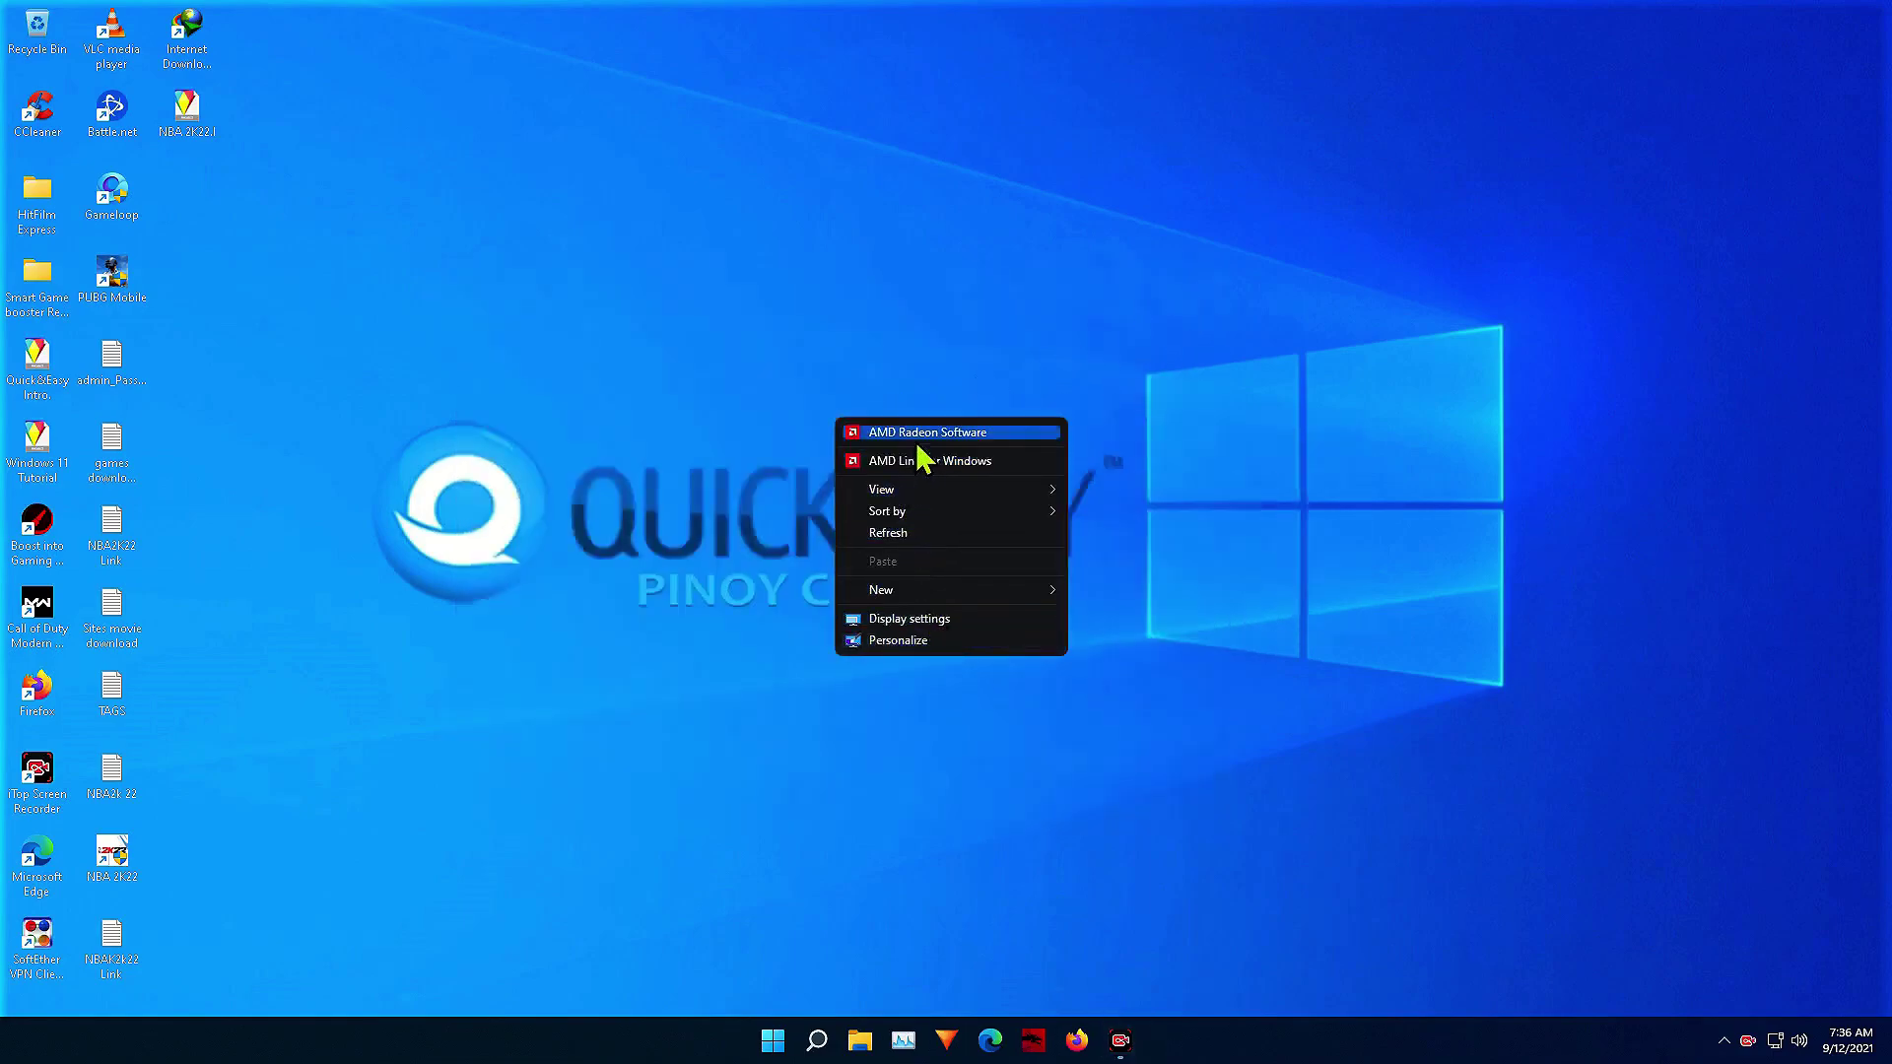
click(985, 441)
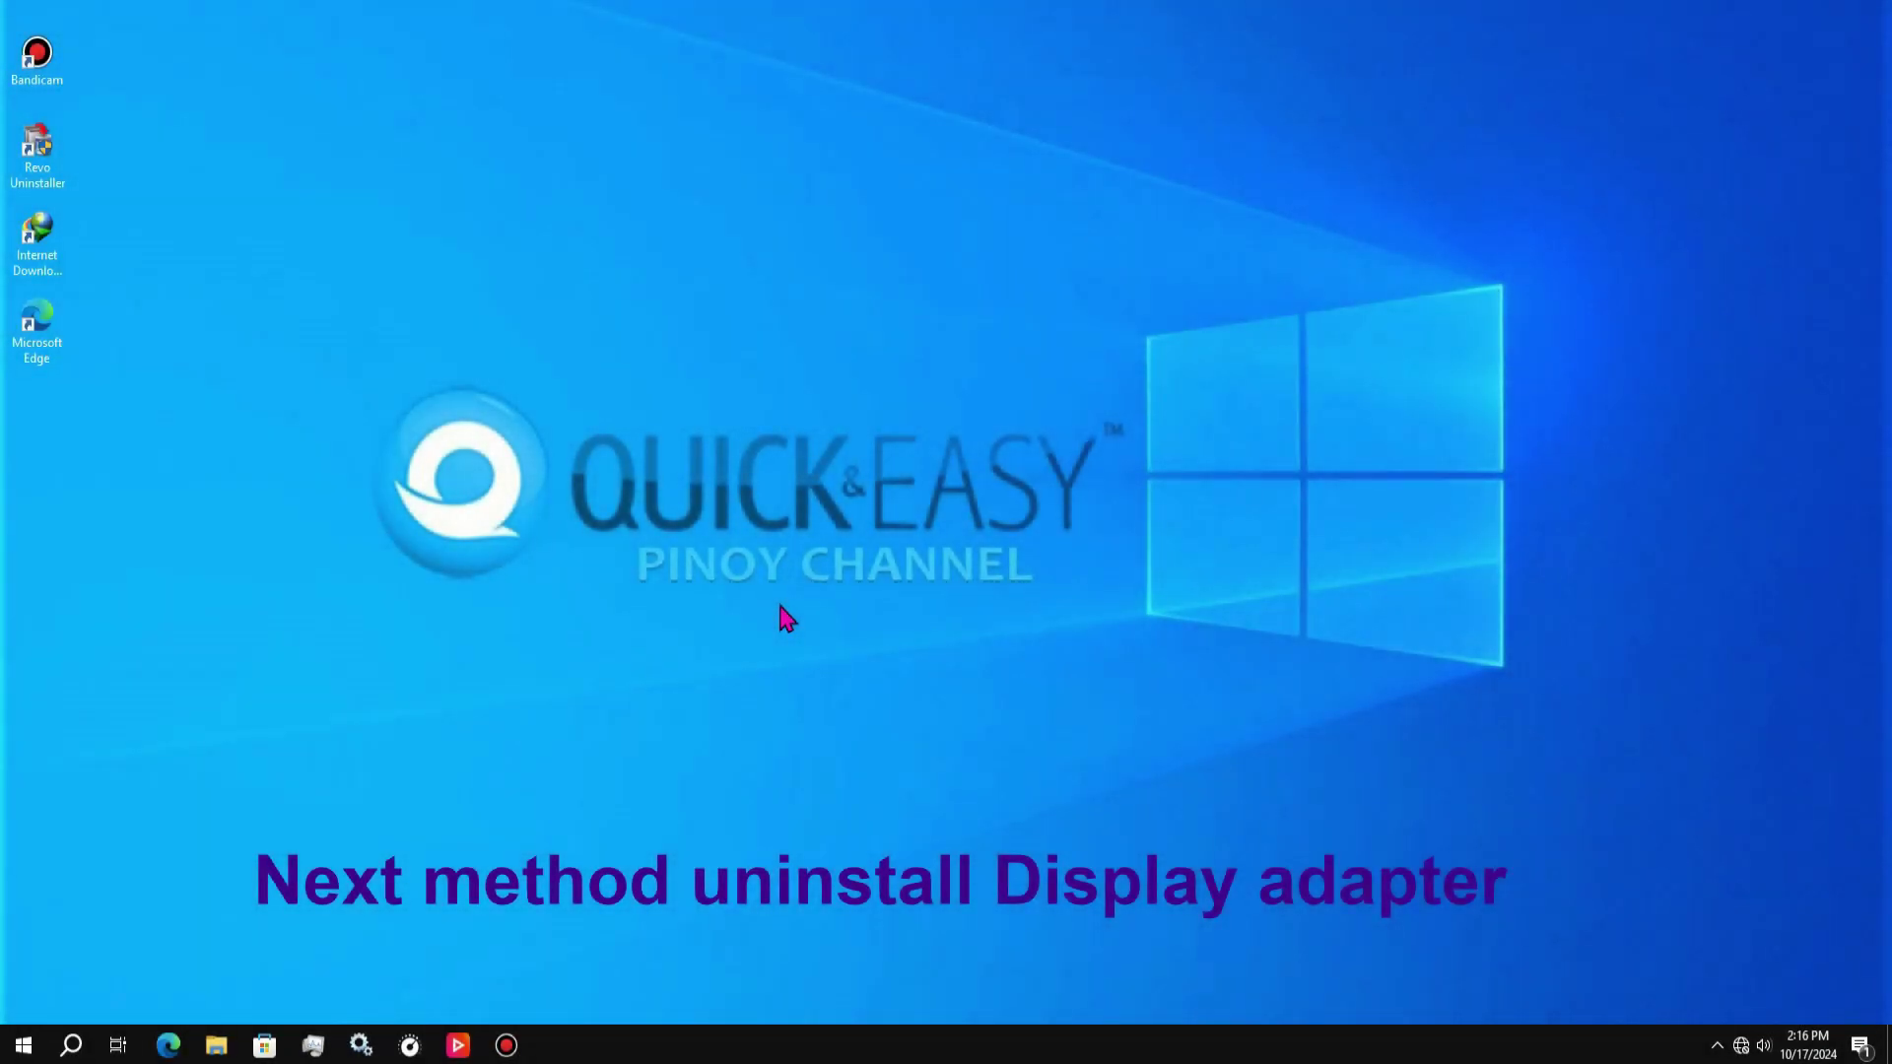
Step: Search Windows for "device", open Device Manager and move its window toward the middle of the desktop
click(71, 1045)
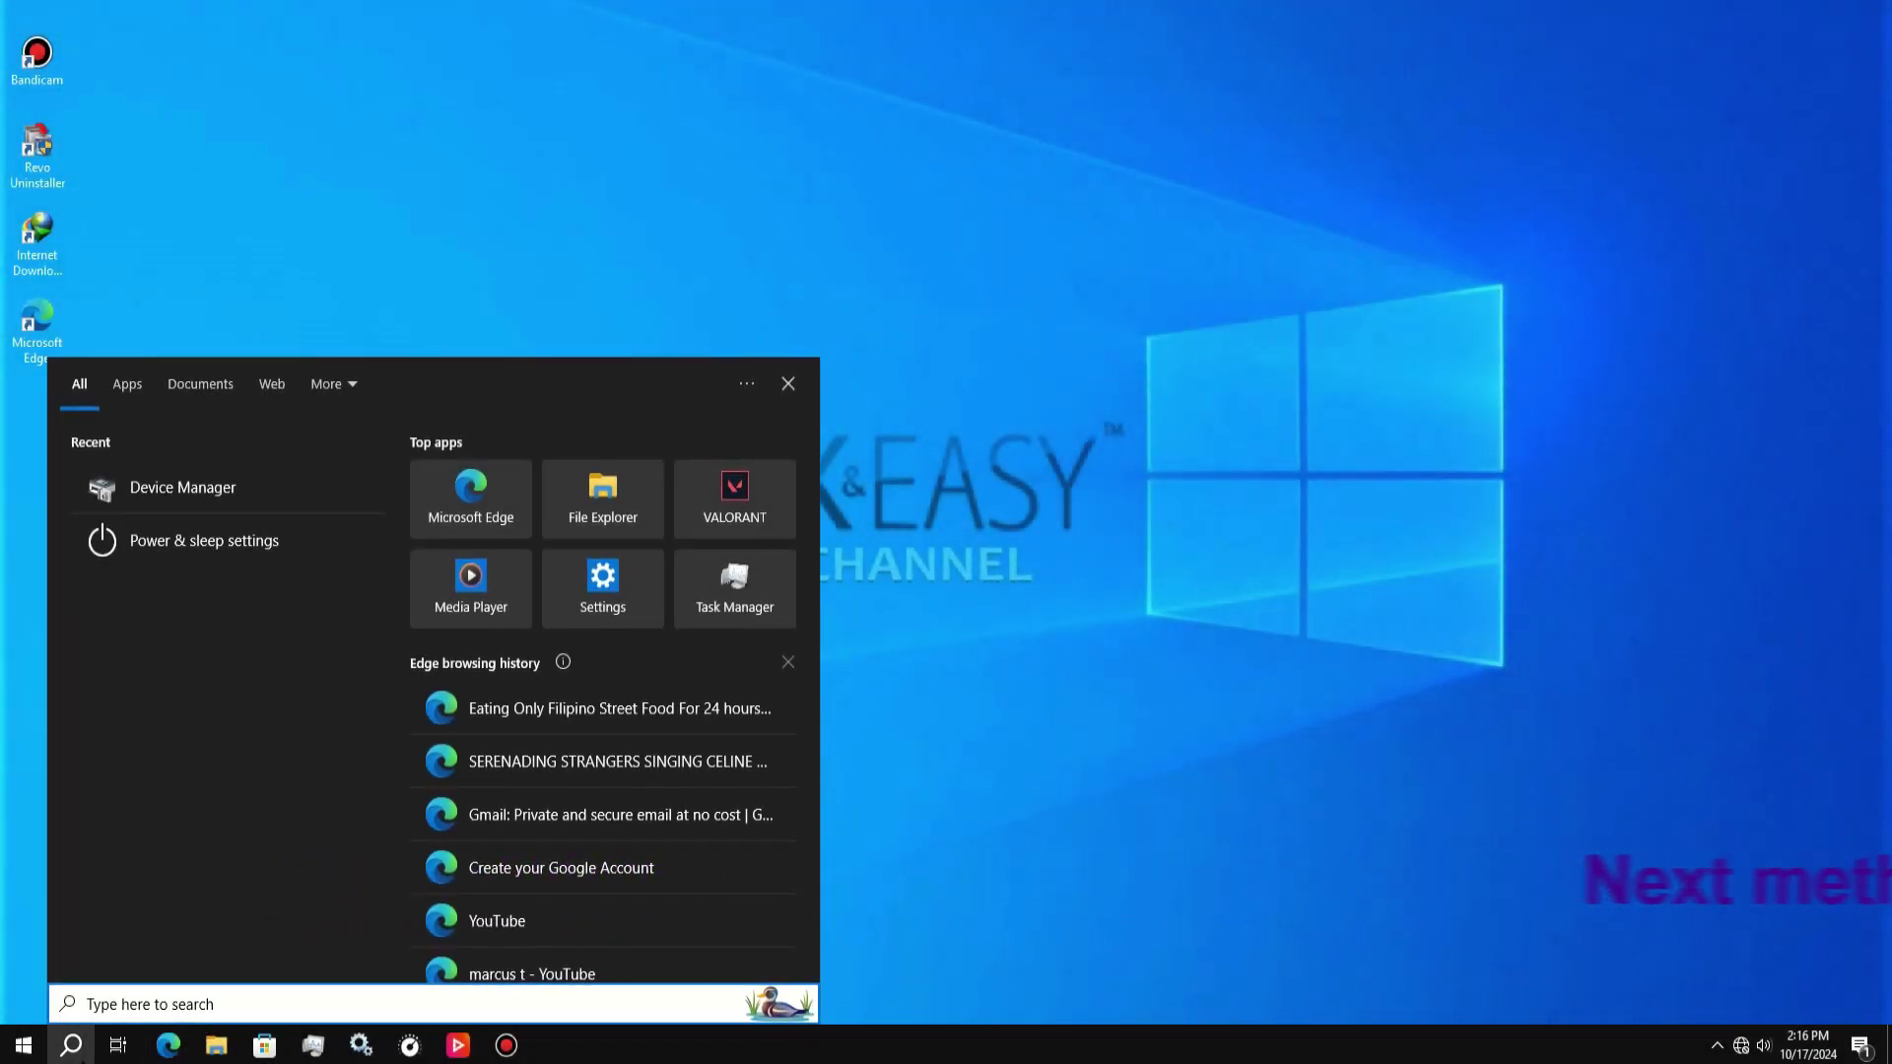
text(device)
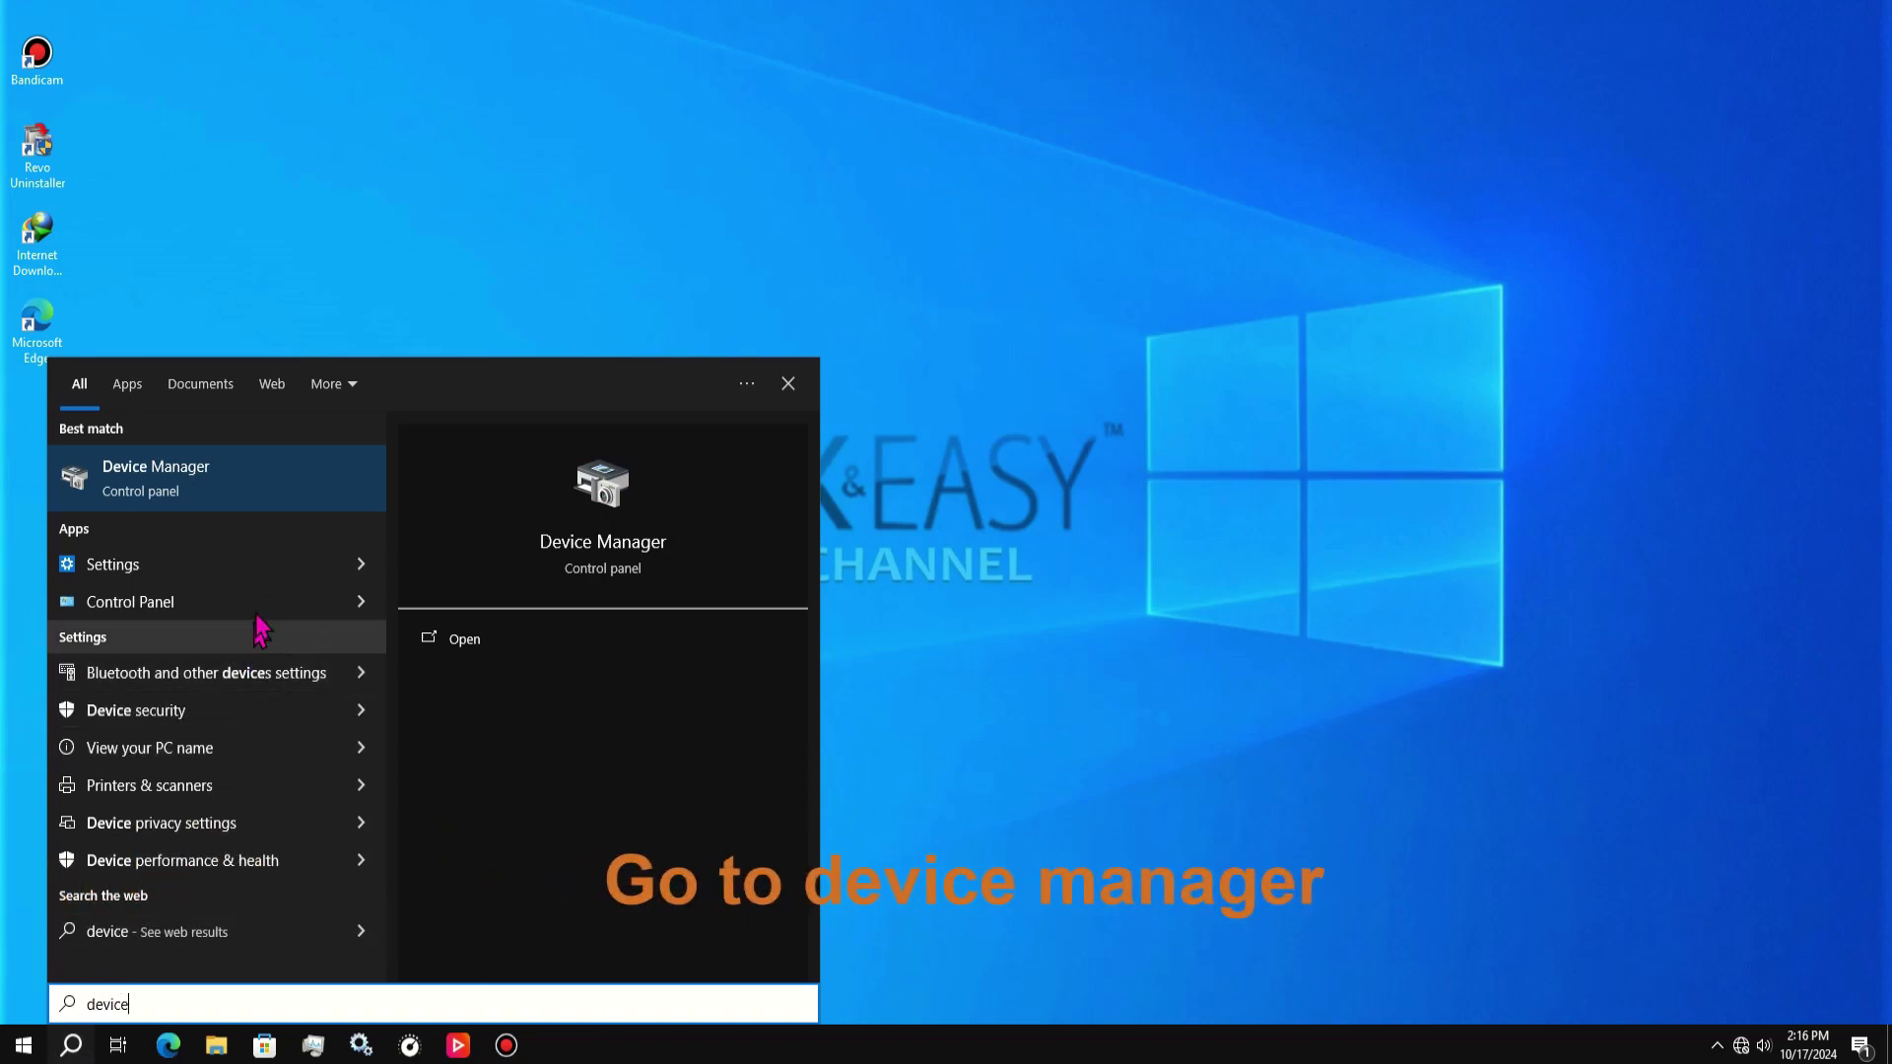
click(300, 476)
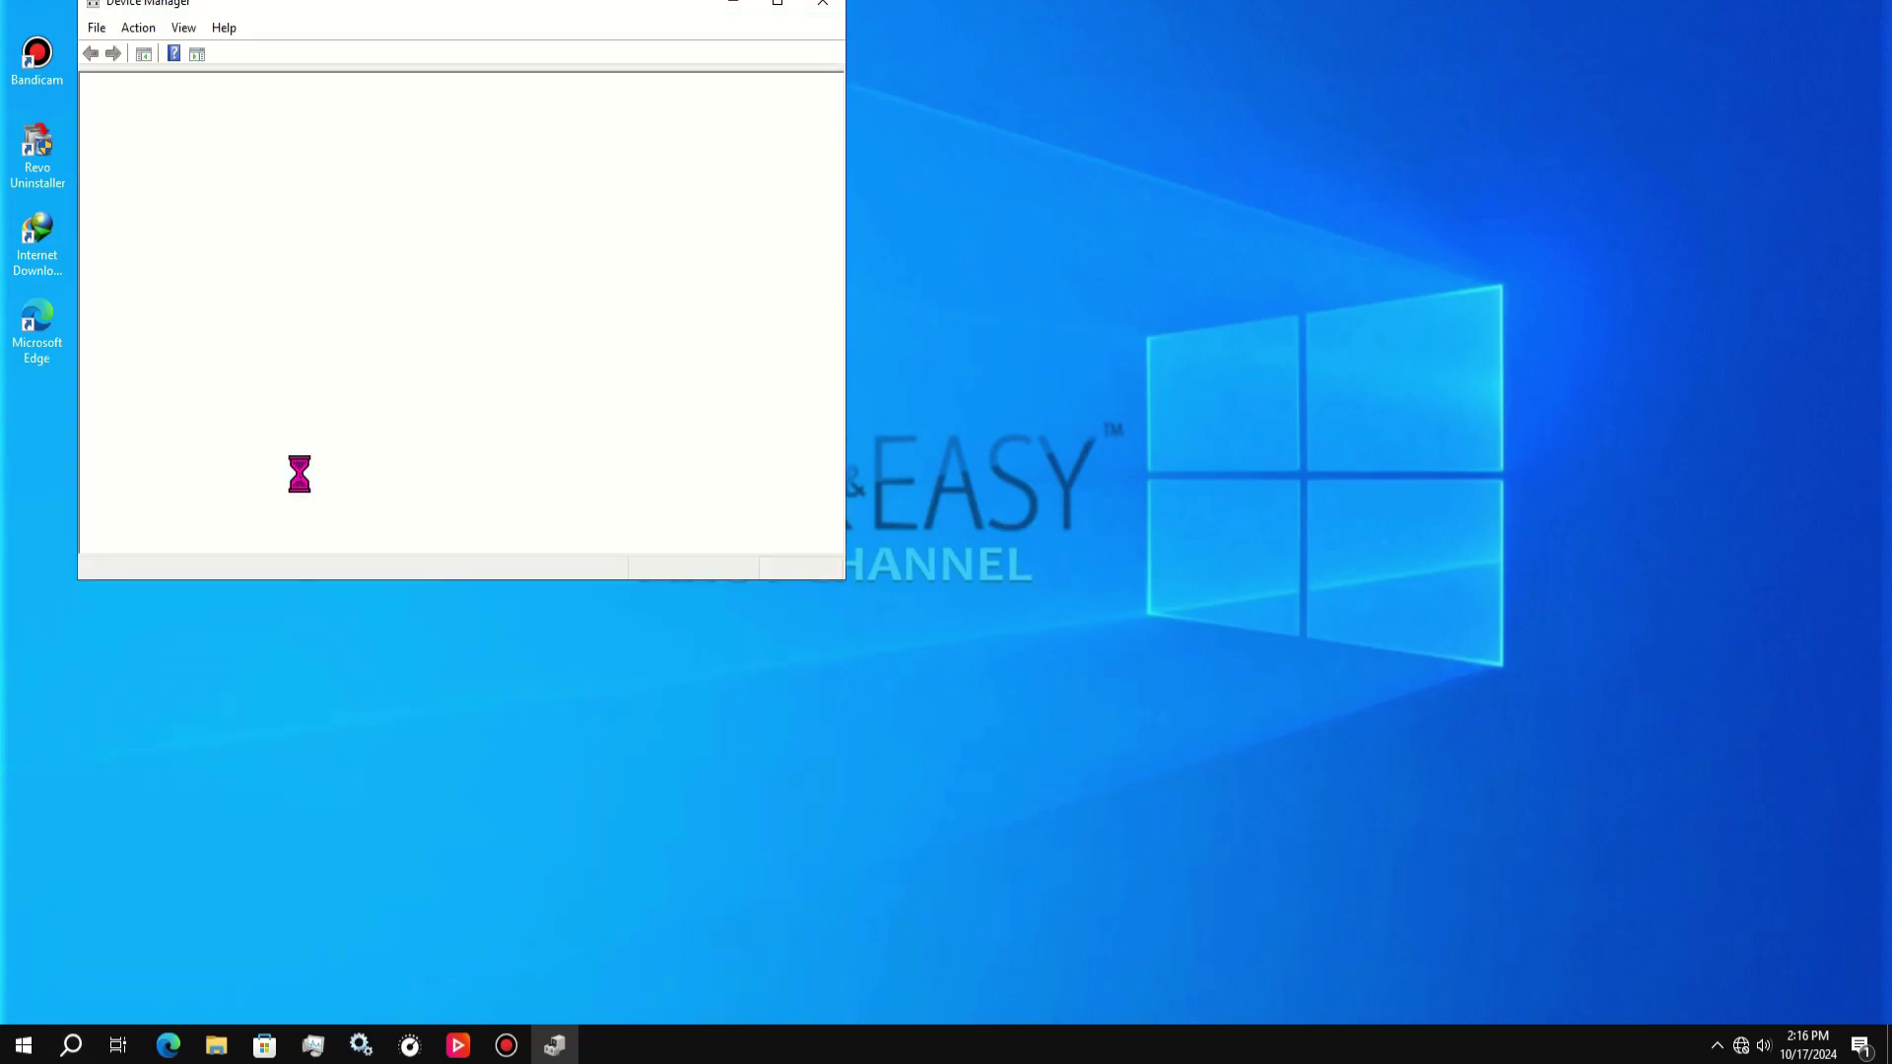
drag(395, 11, 806, 227)
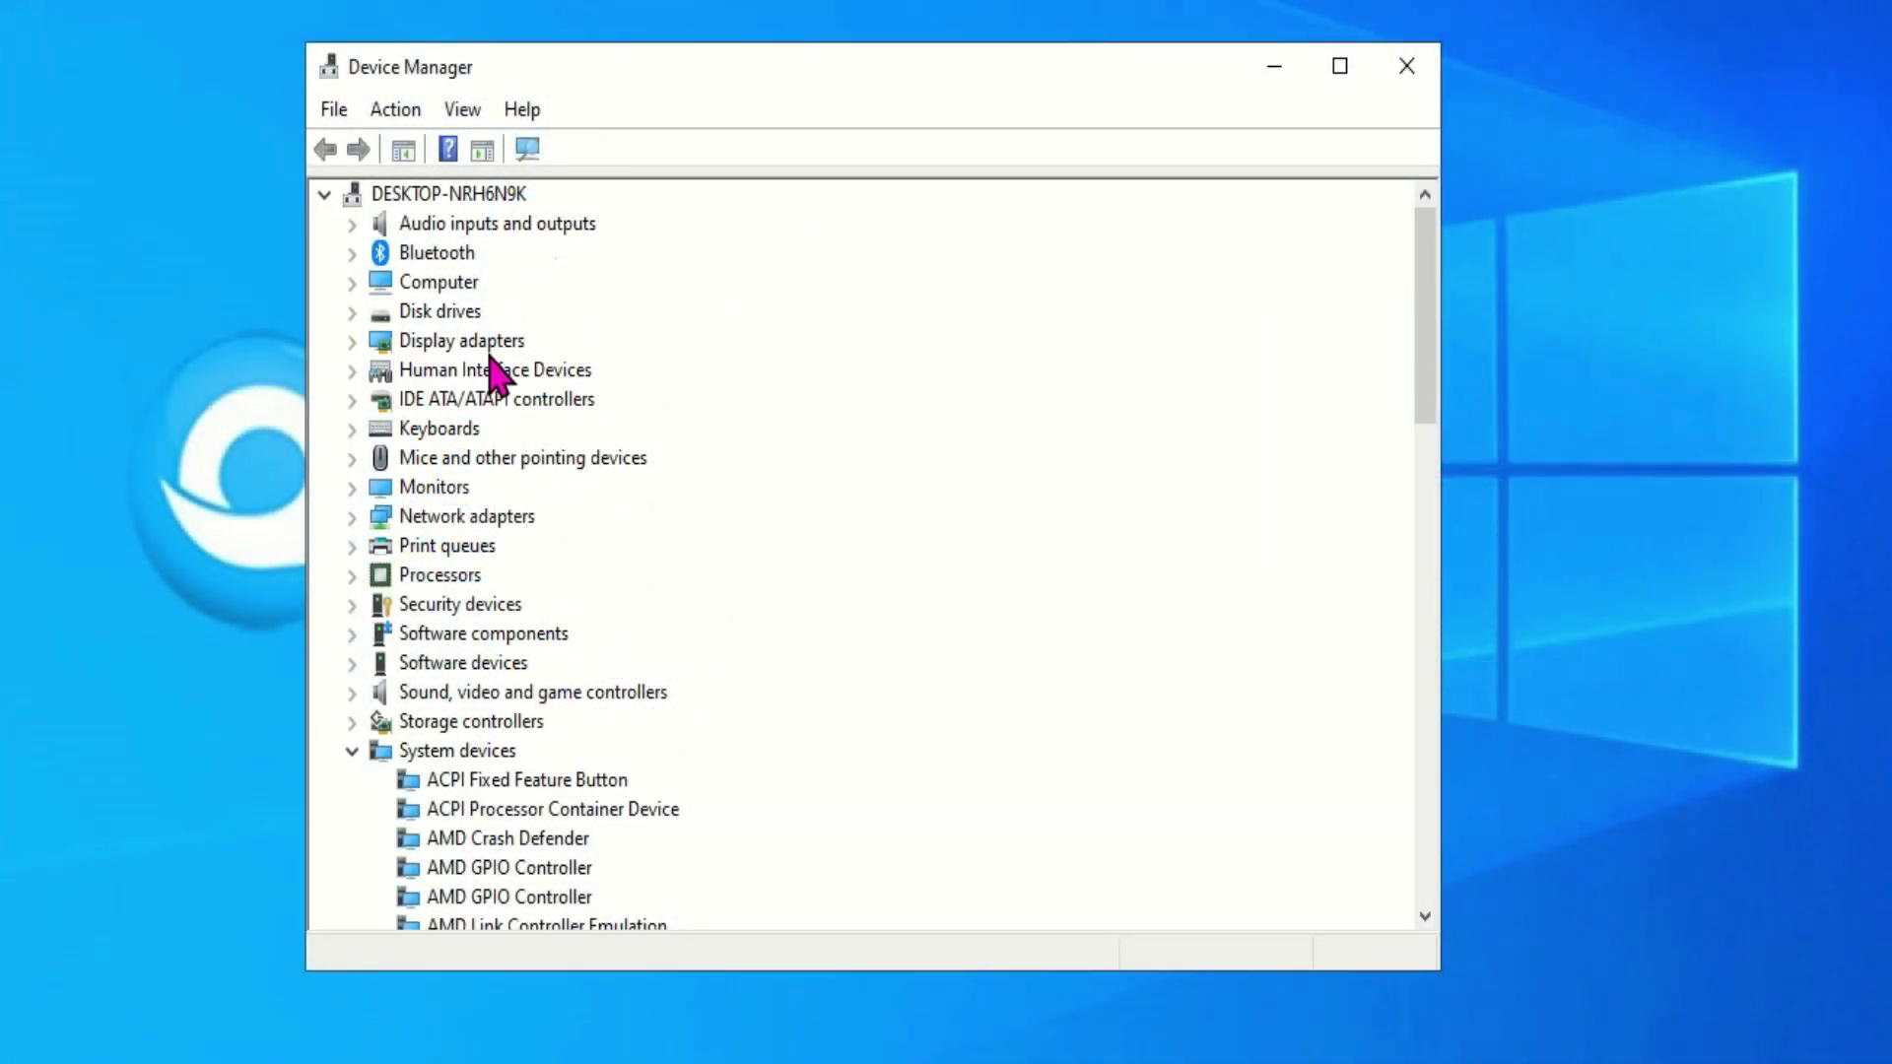
Step: Uninstall the Radeon RX 570 Series device listed under Display adapters
click(456, 342)
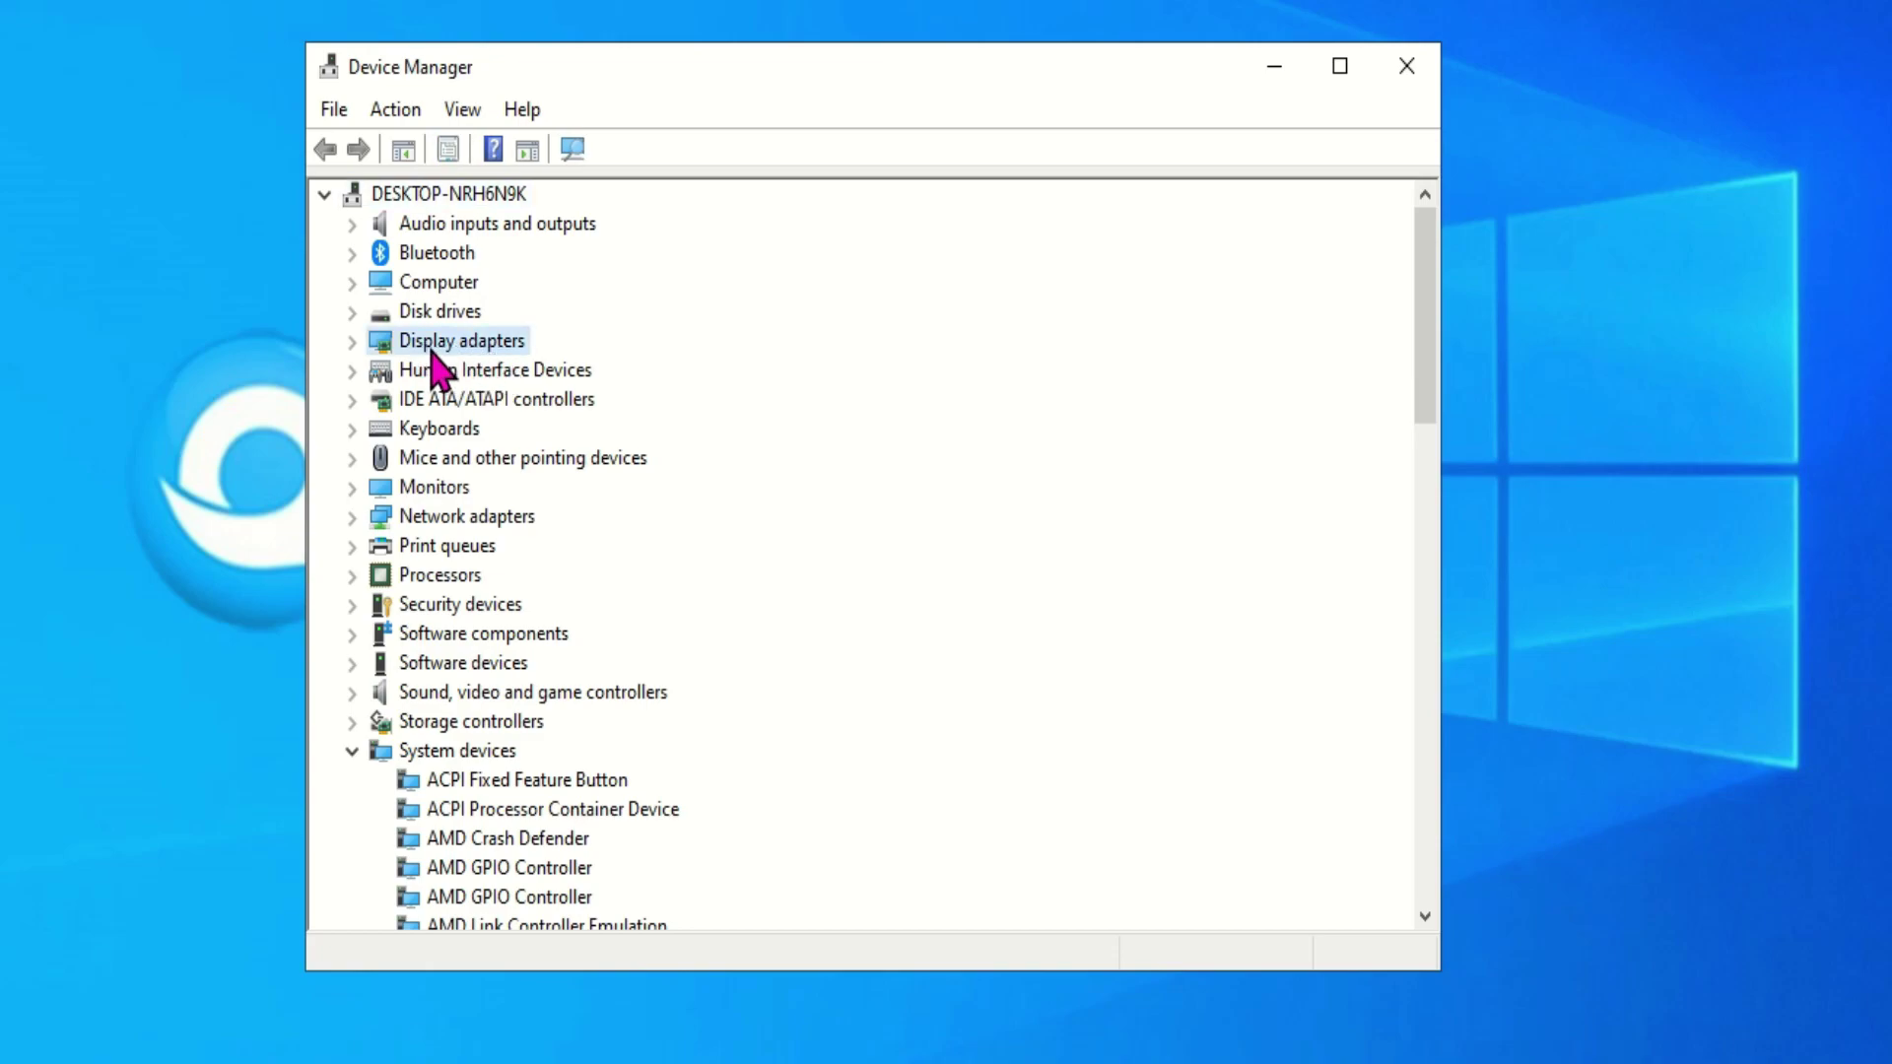
click(355, 342)
click(525, 373)
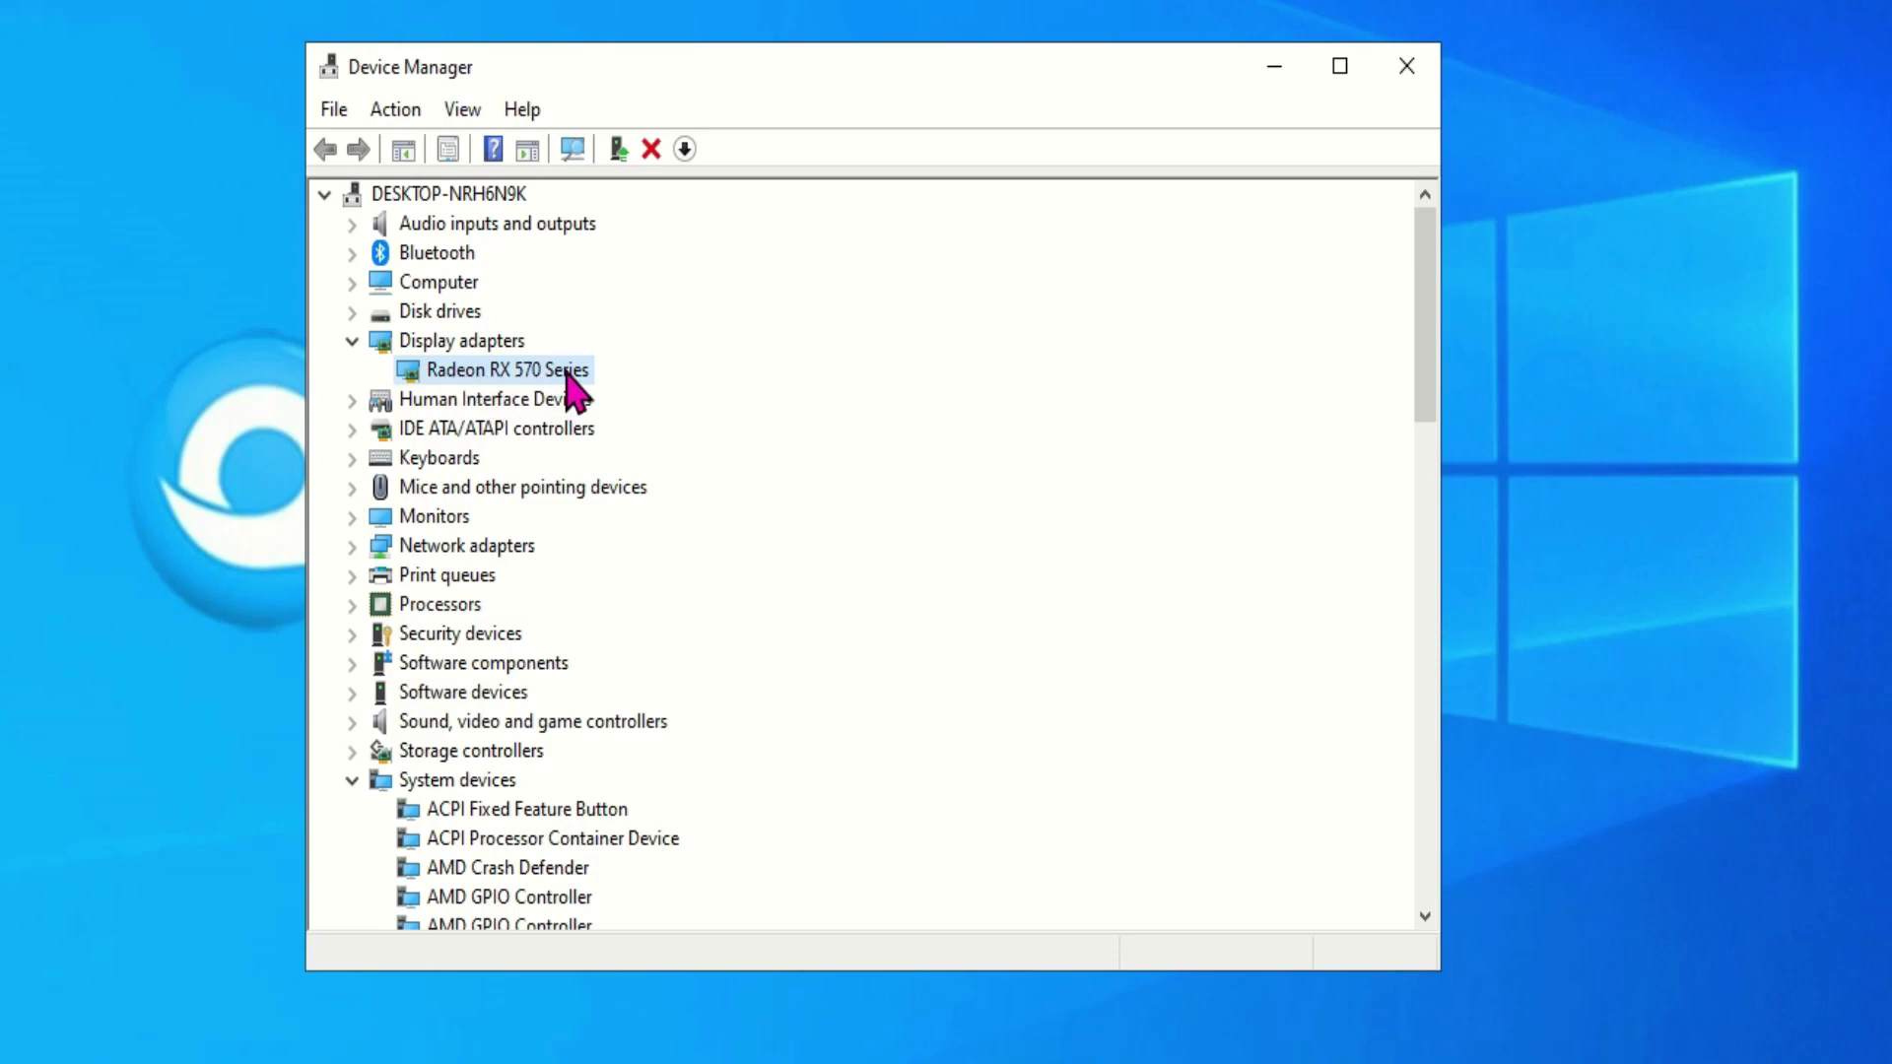
right_click(568, 376)
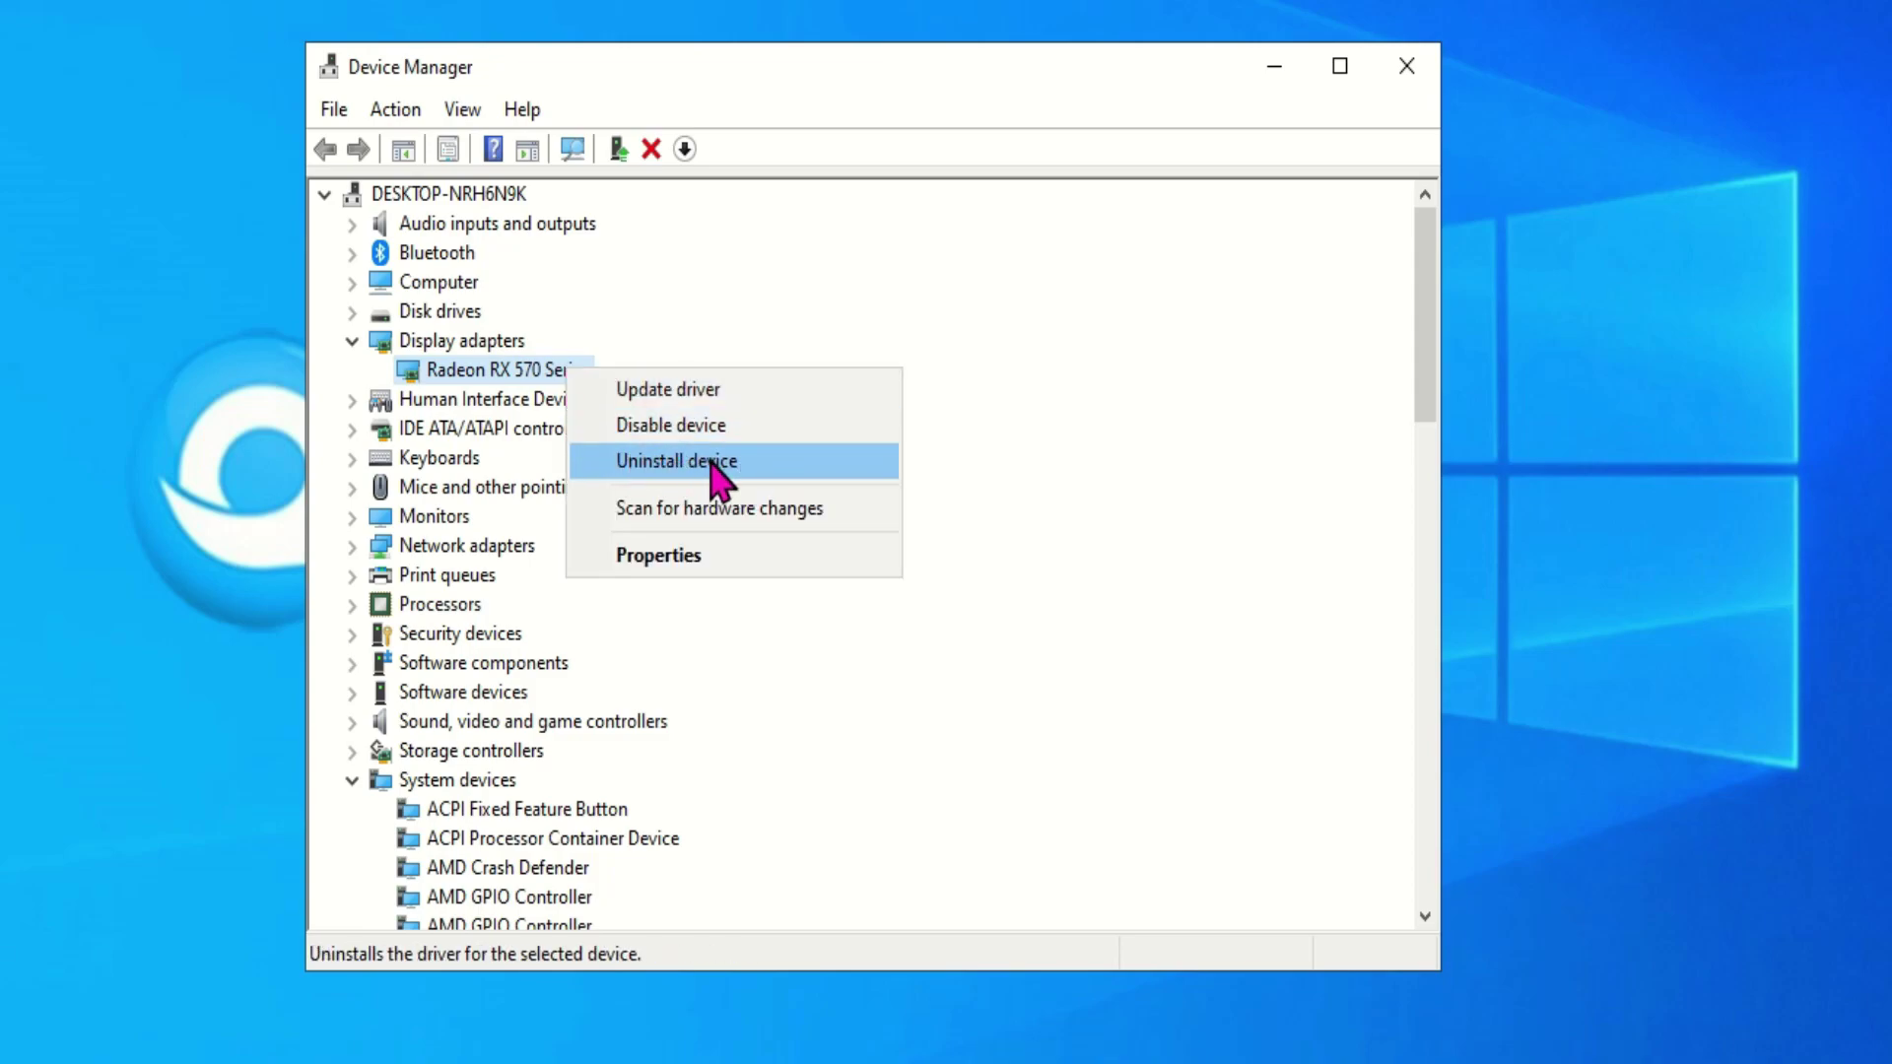
click(741, 471)
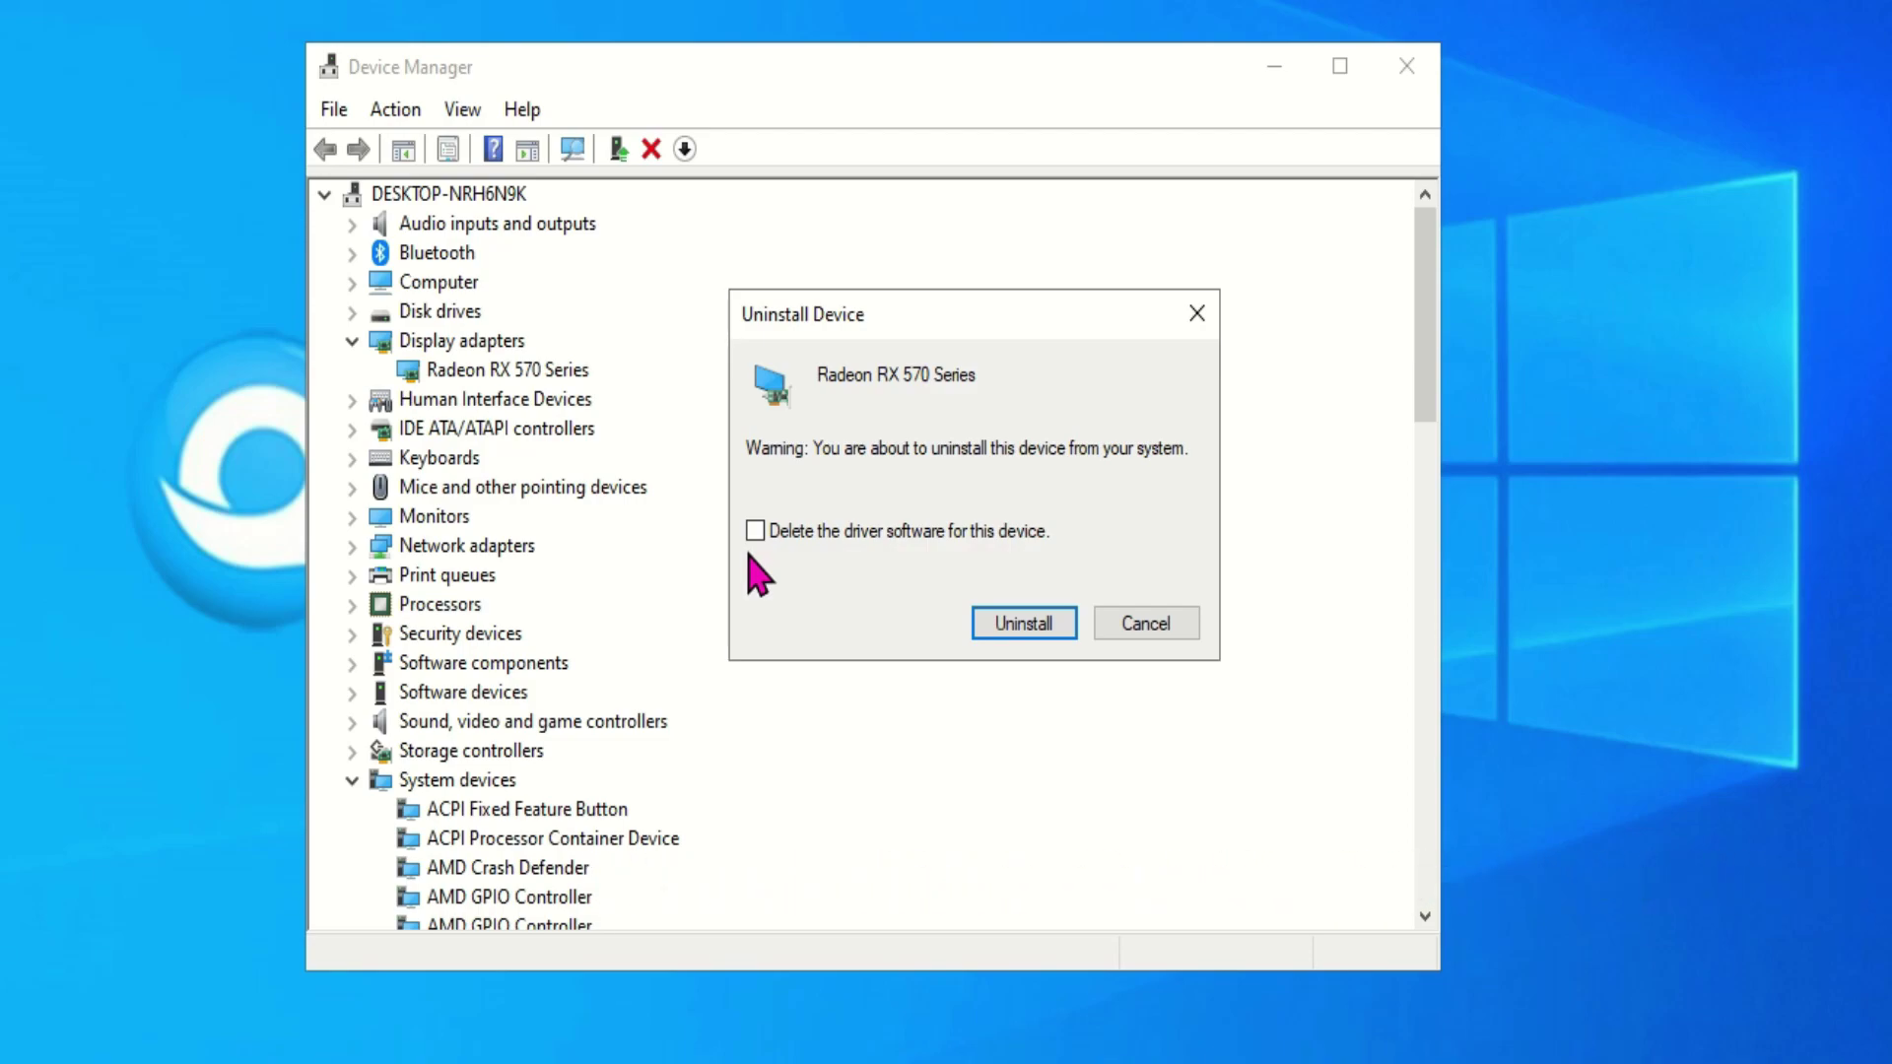
click(1029, 639)
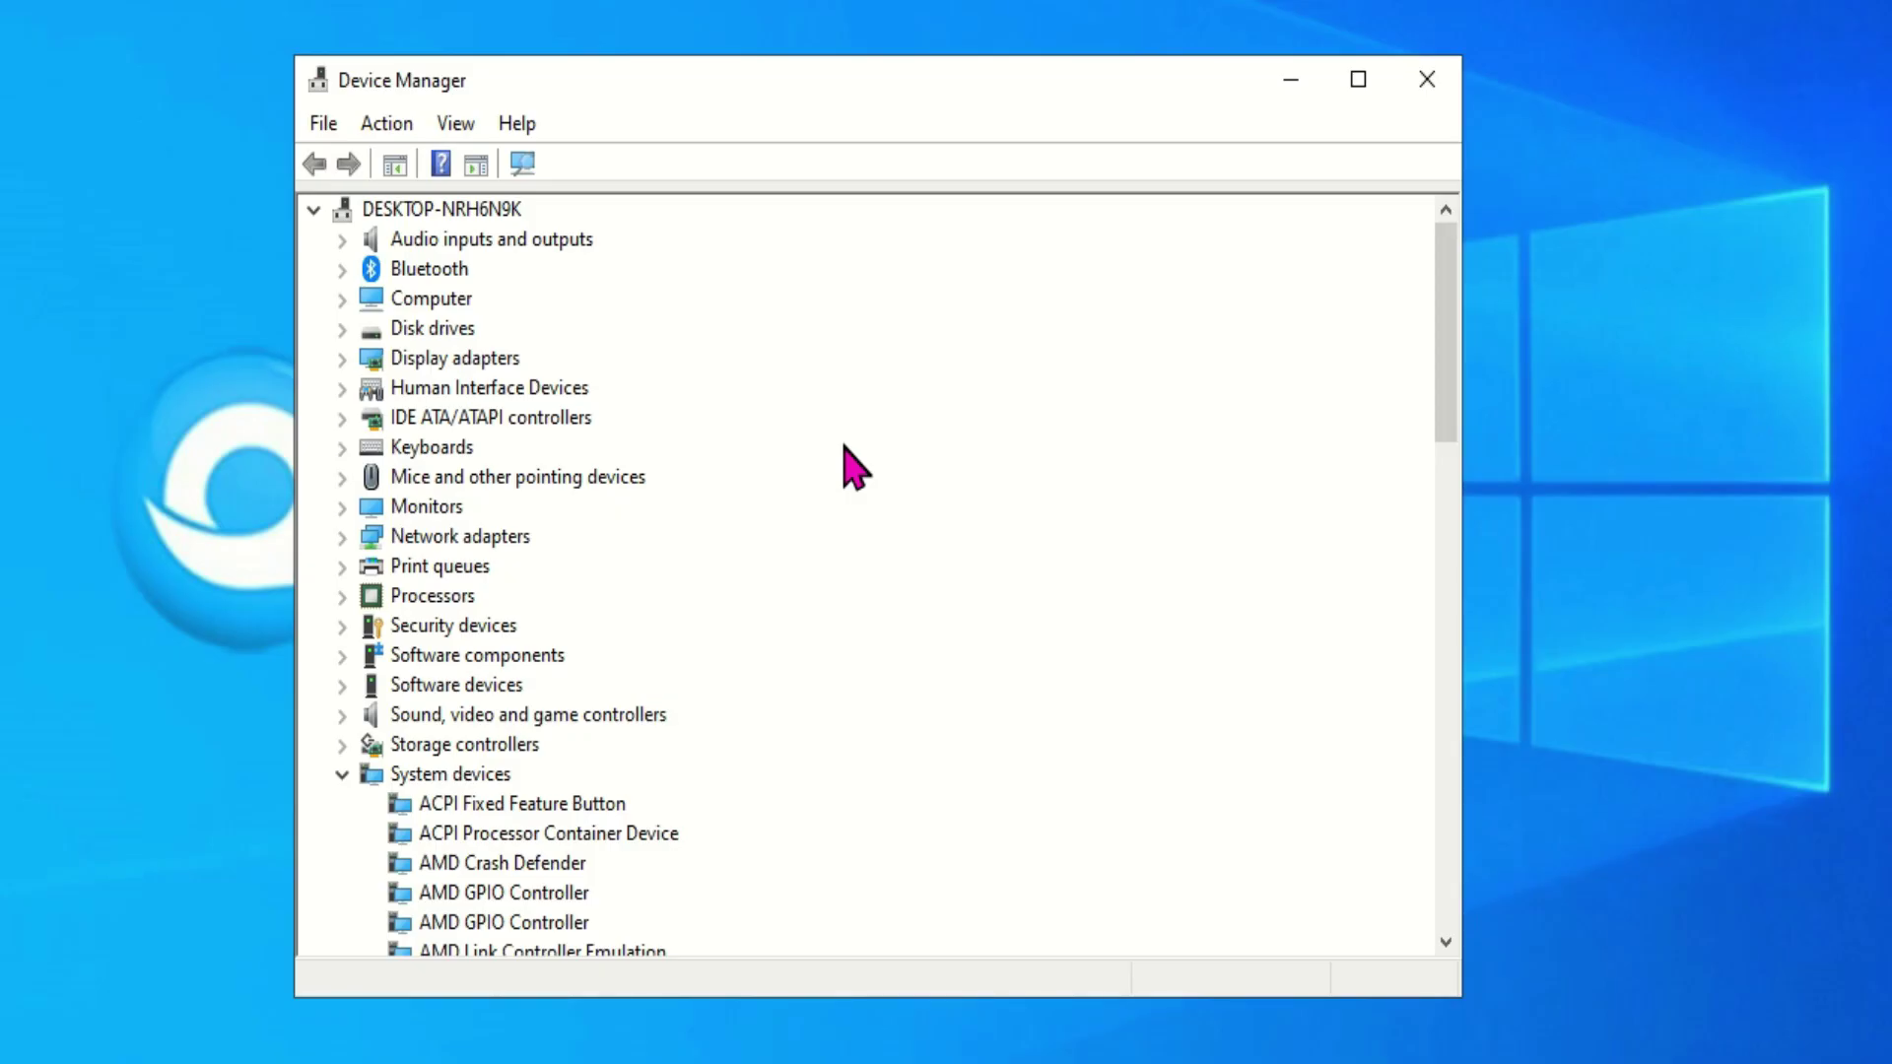
Step: Scan the computer for hardware changes and close Device Manager
click(522, 166)
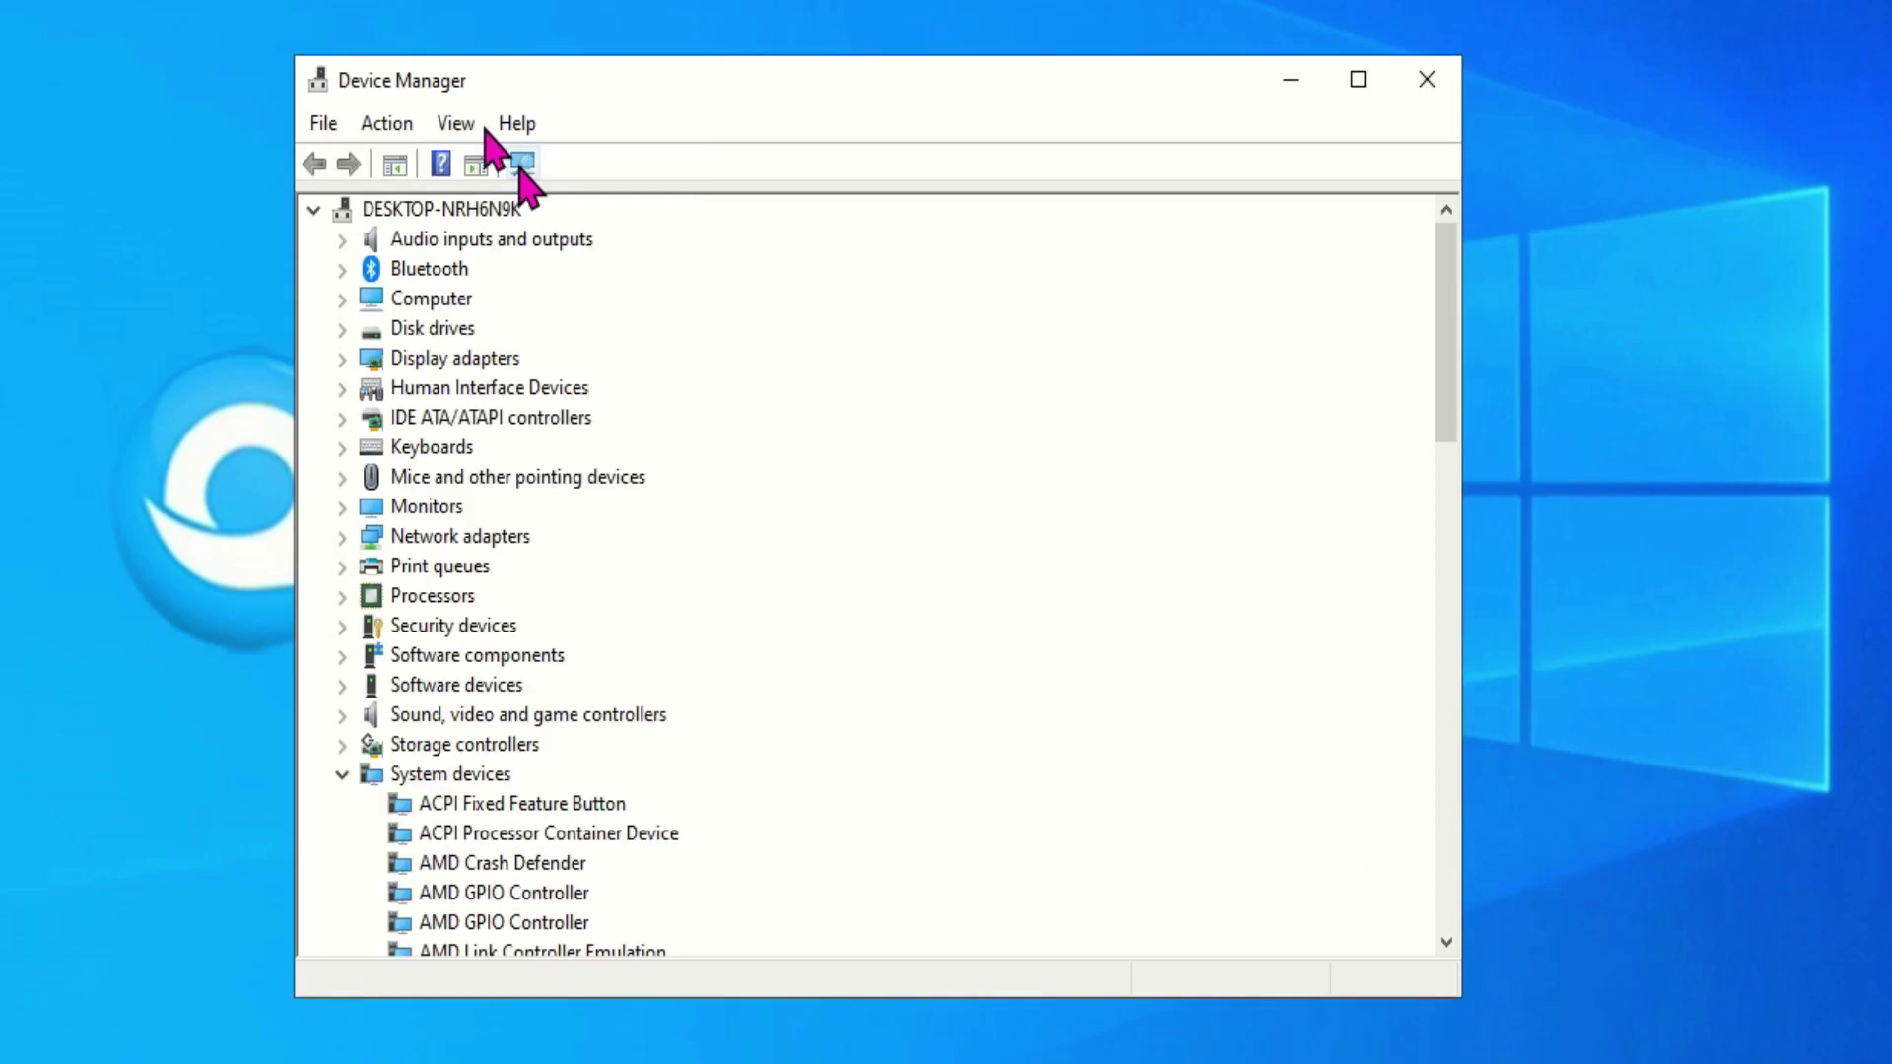
click(530, 166)
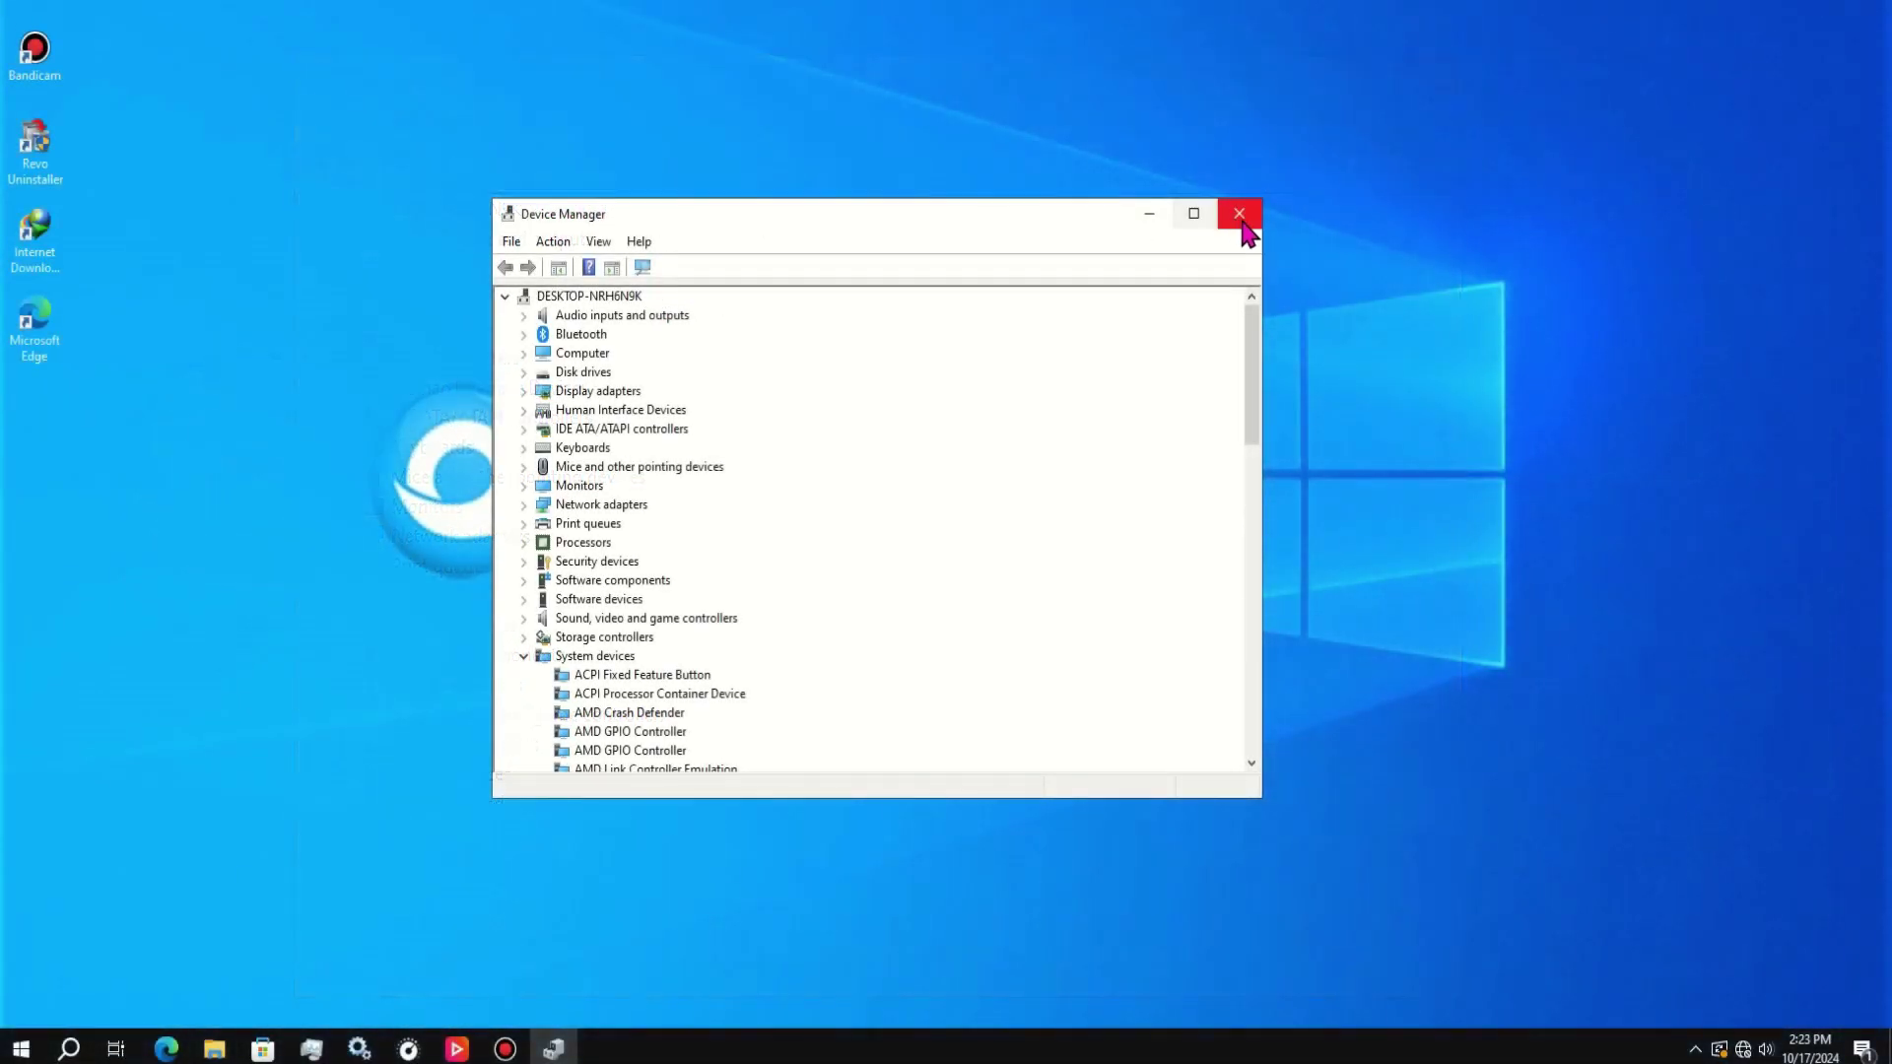
click(1241, 218)
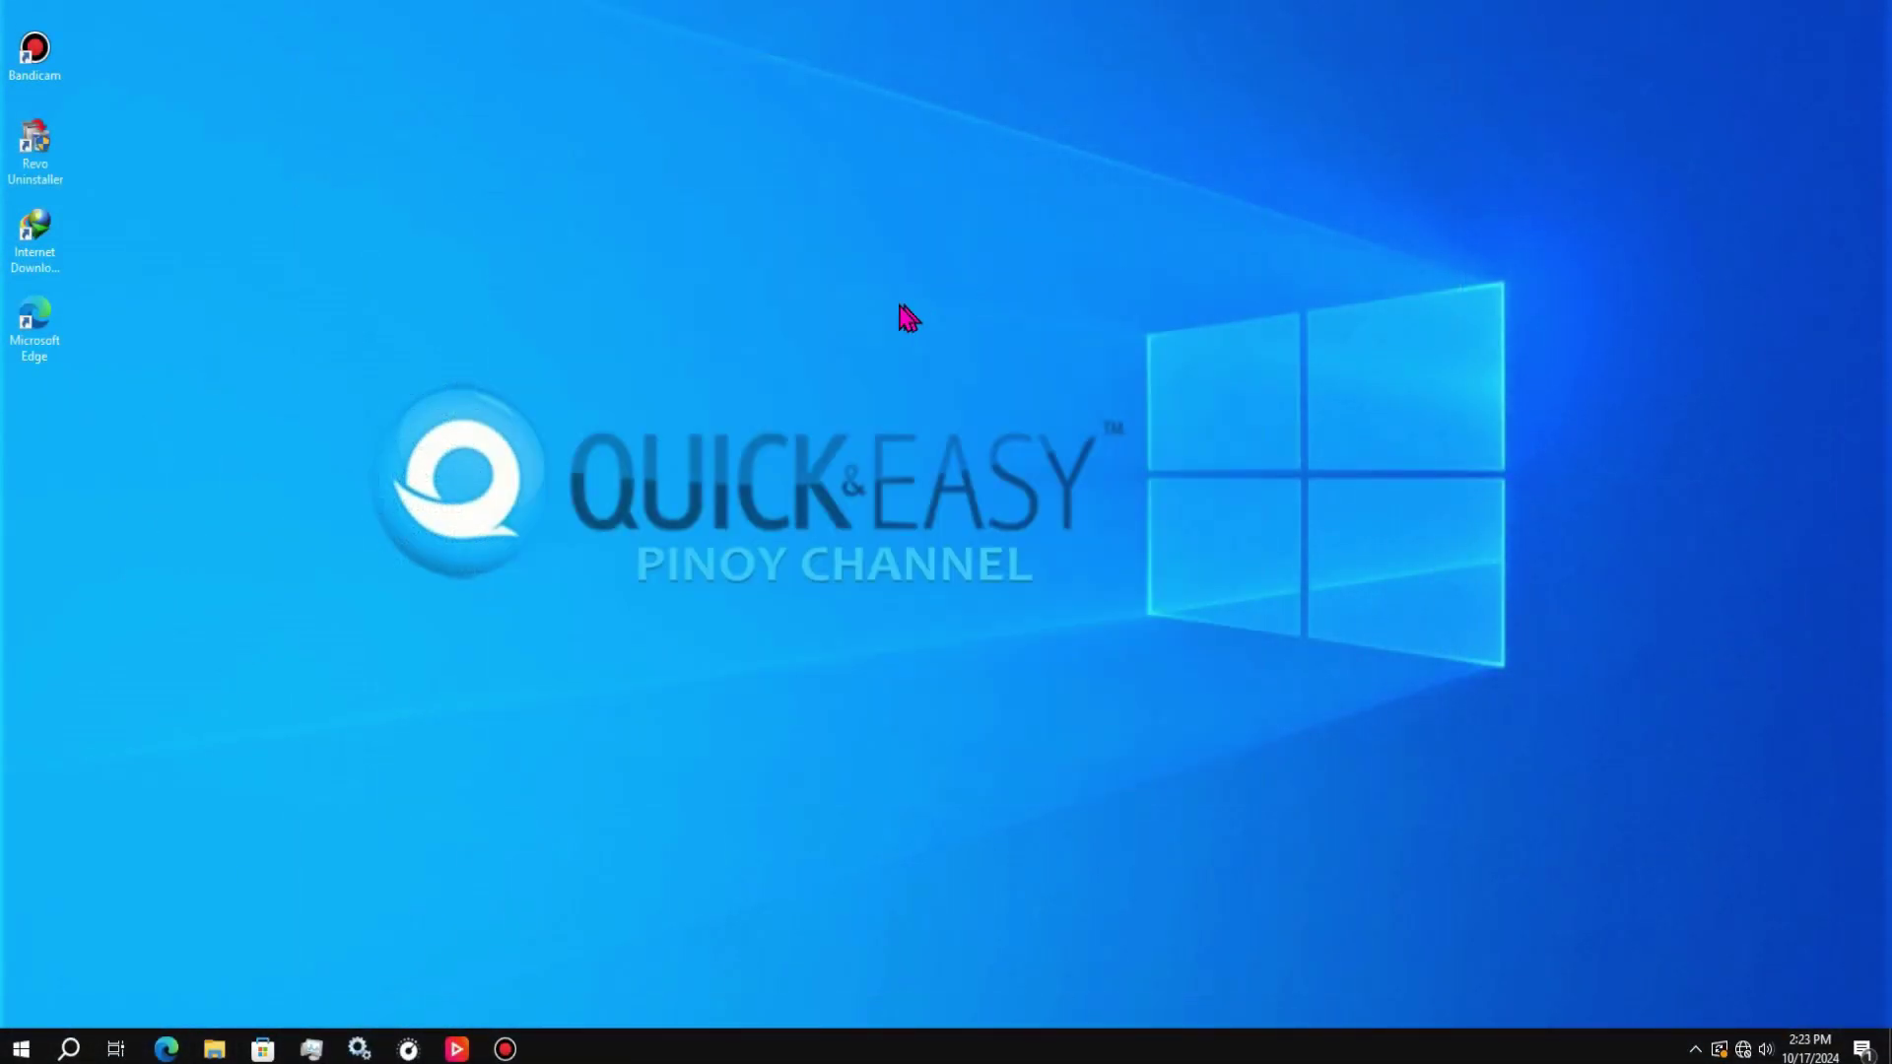
Step: Launch AMD Software: Adrenalin Edition from the desktop
right_click(680, 341)
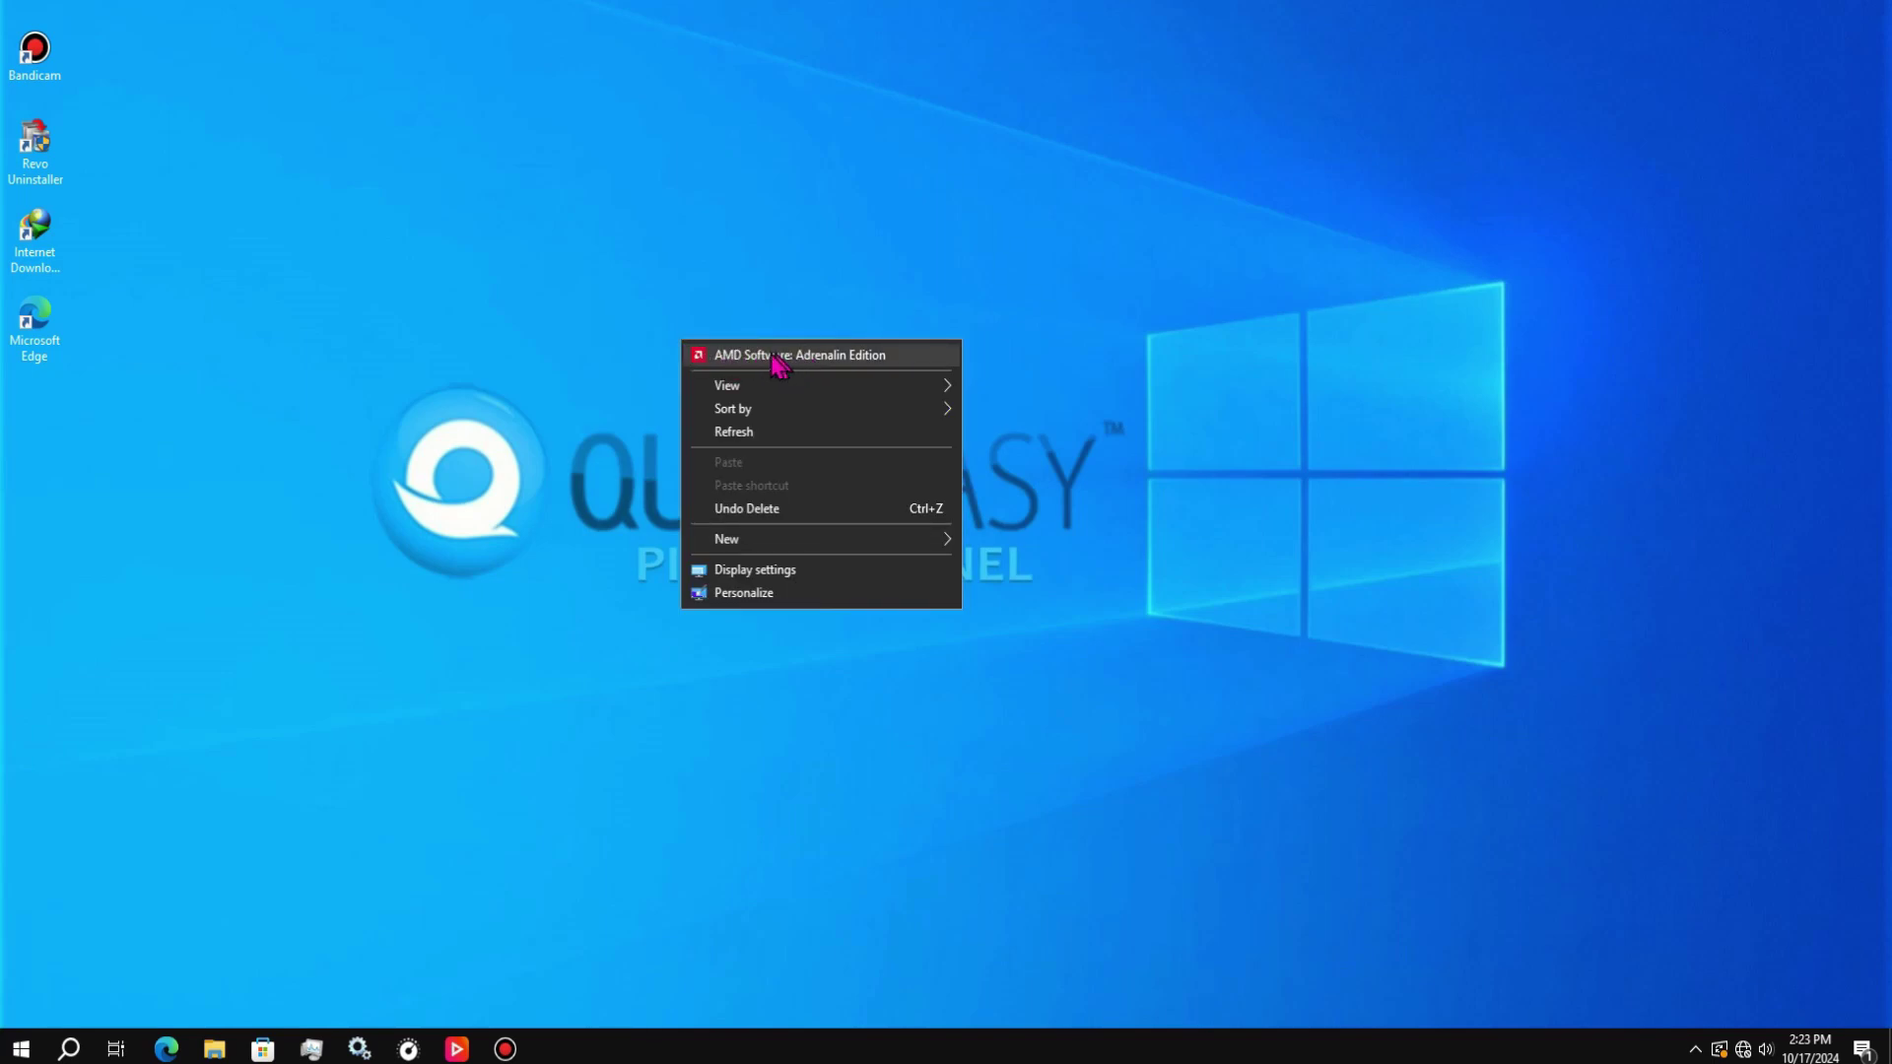
click(823, 357)
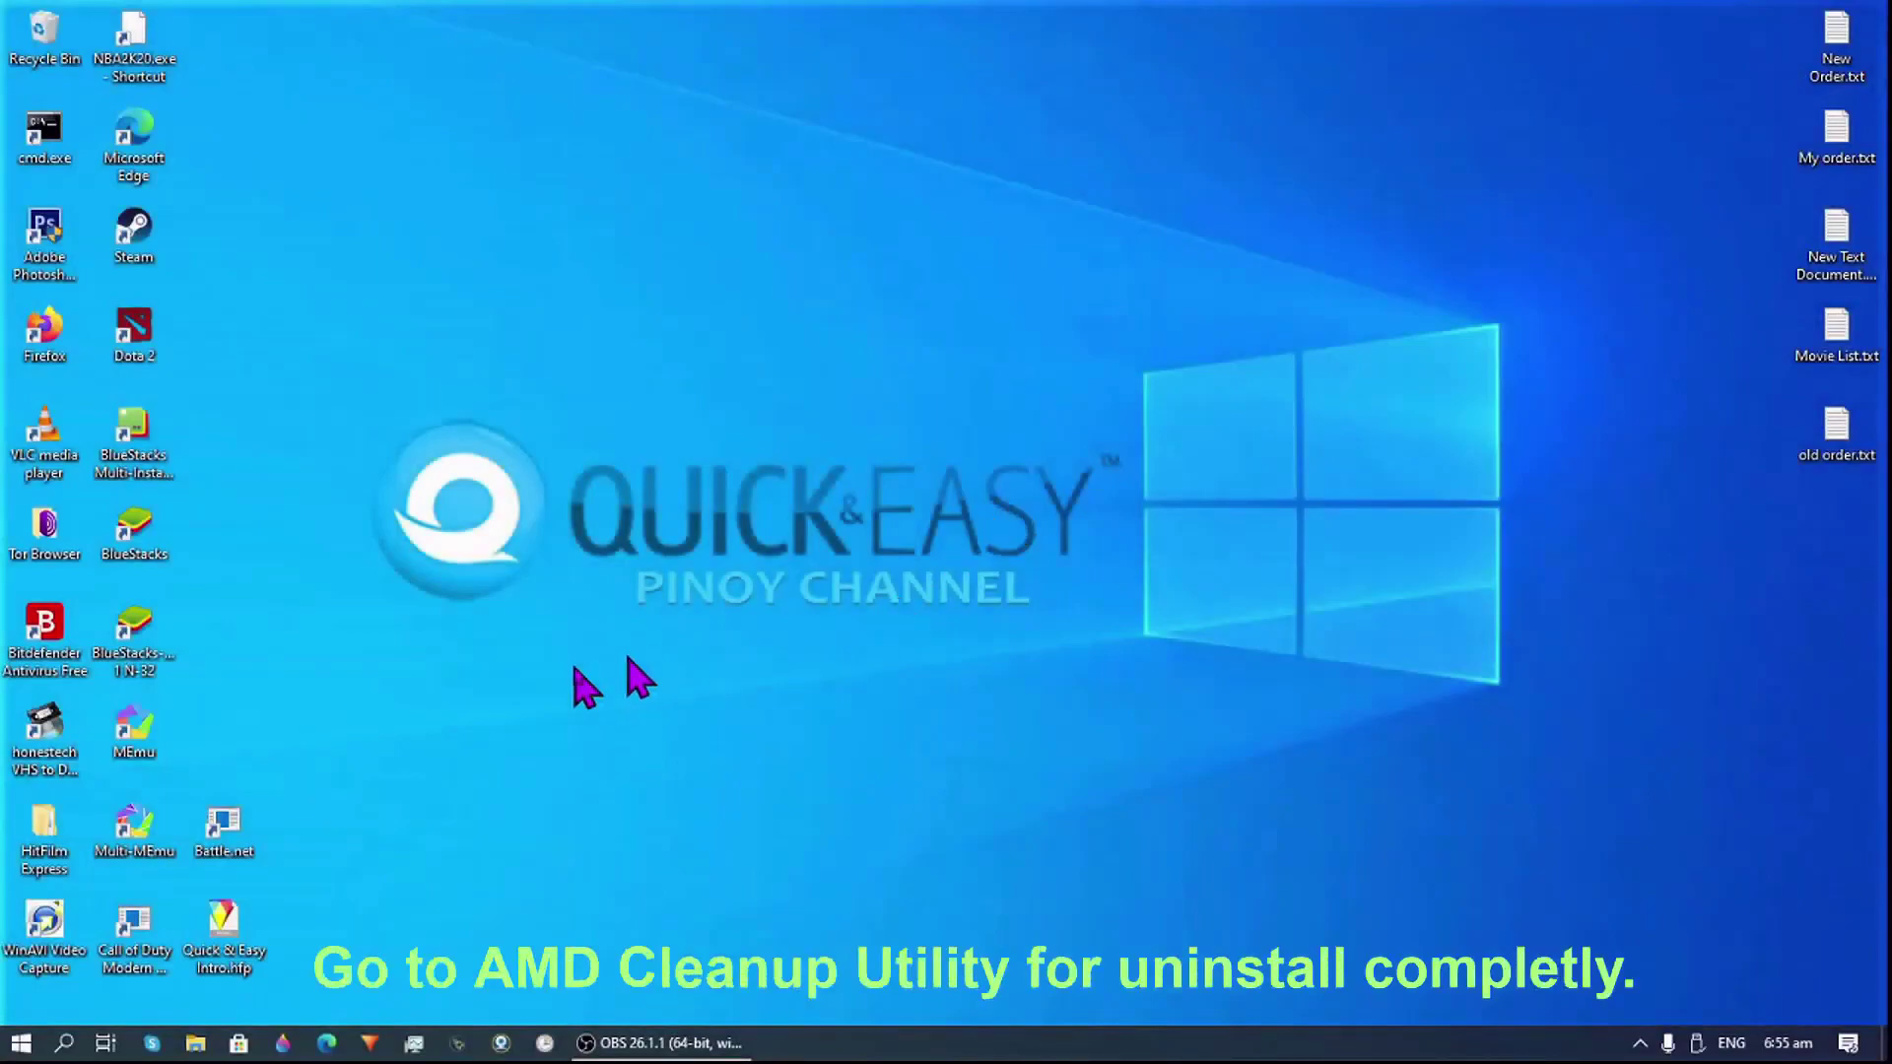
Step: Switch to File Explorer and open the Bin64 folder under Program Files, AMD, CIM on the C: drive
click(195, 1043)
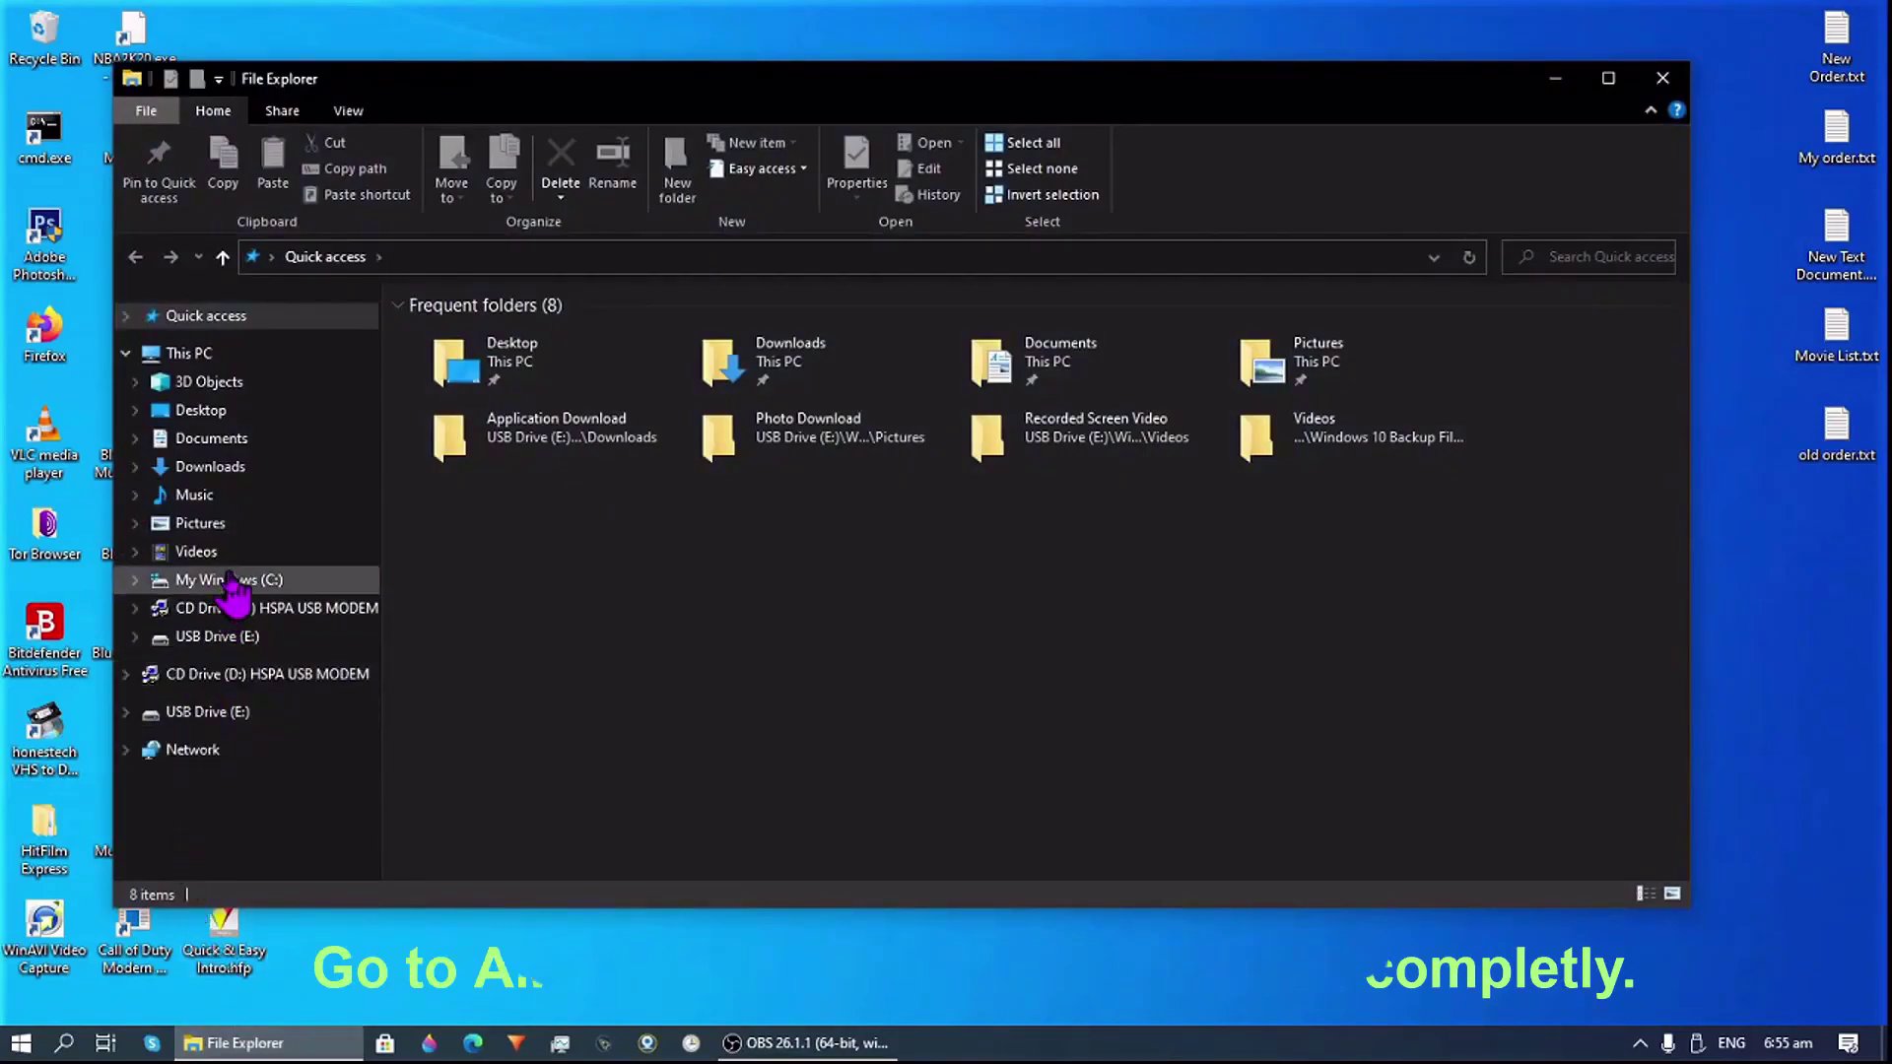
click(266, 585)
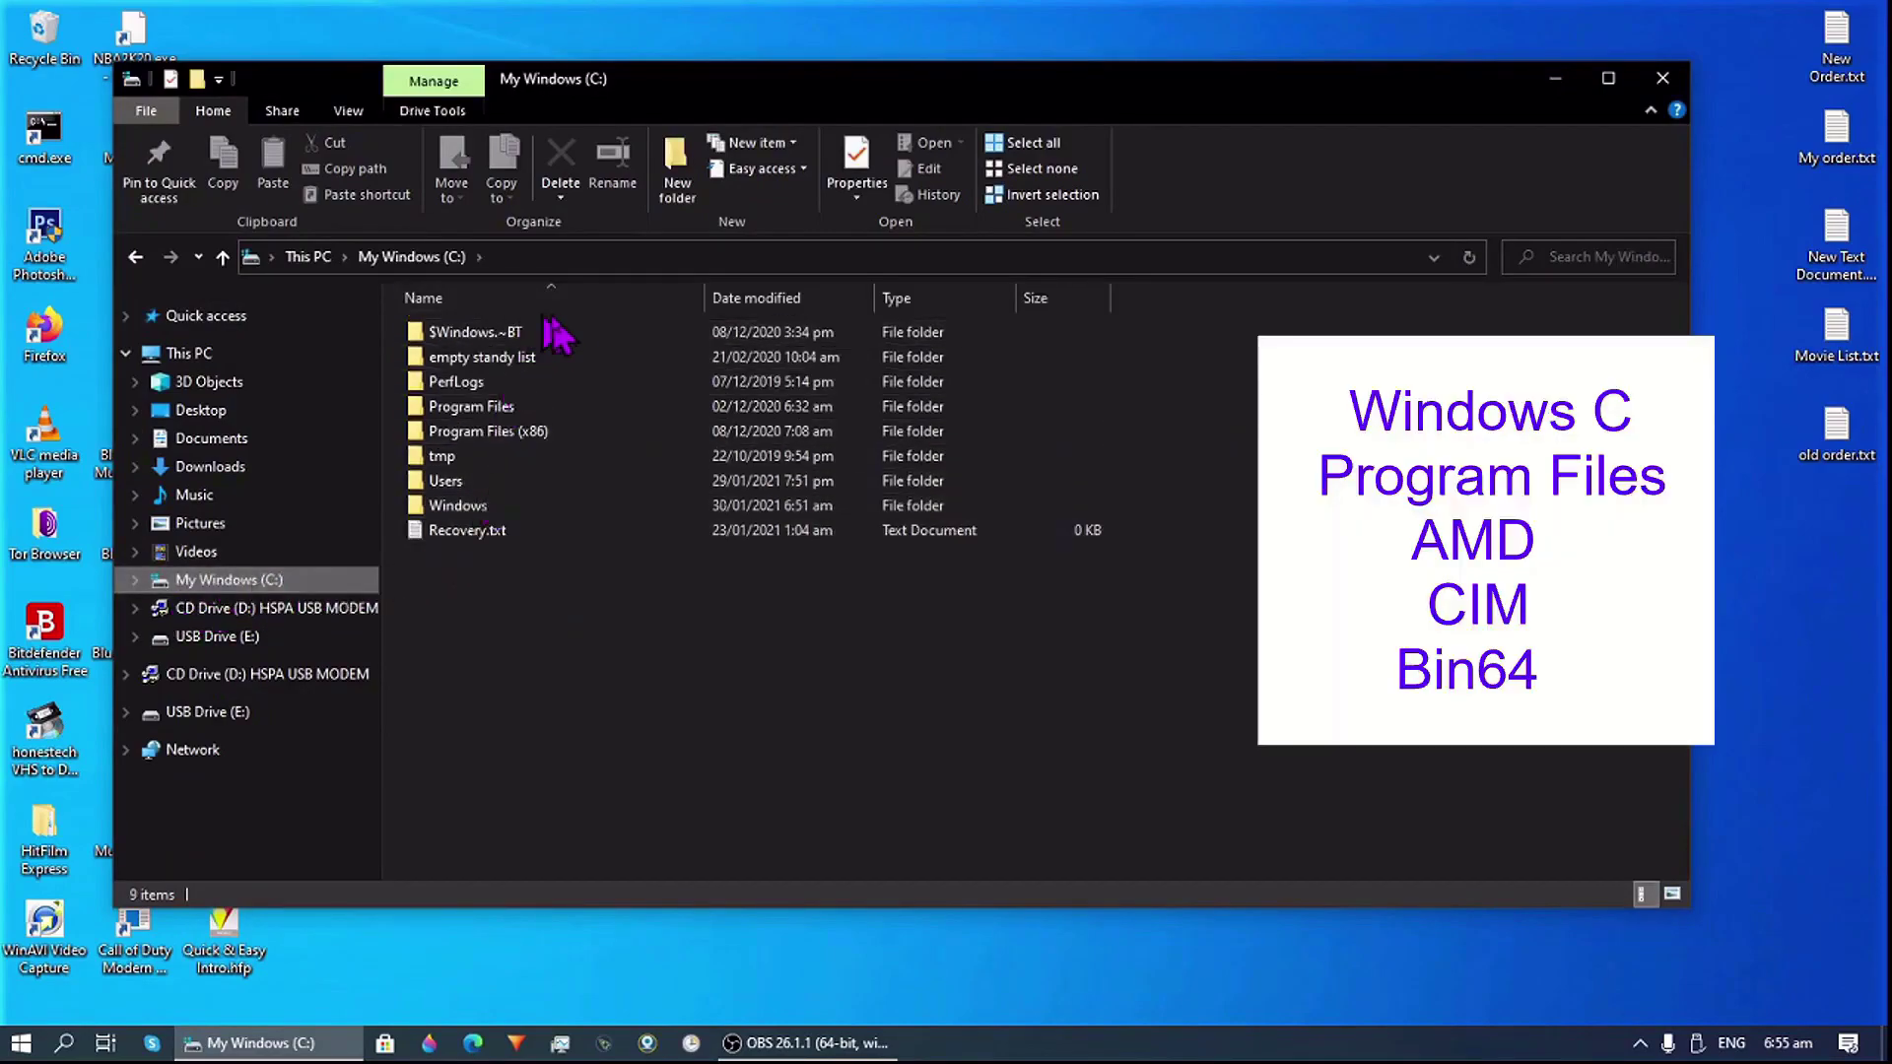
click(583, 383)
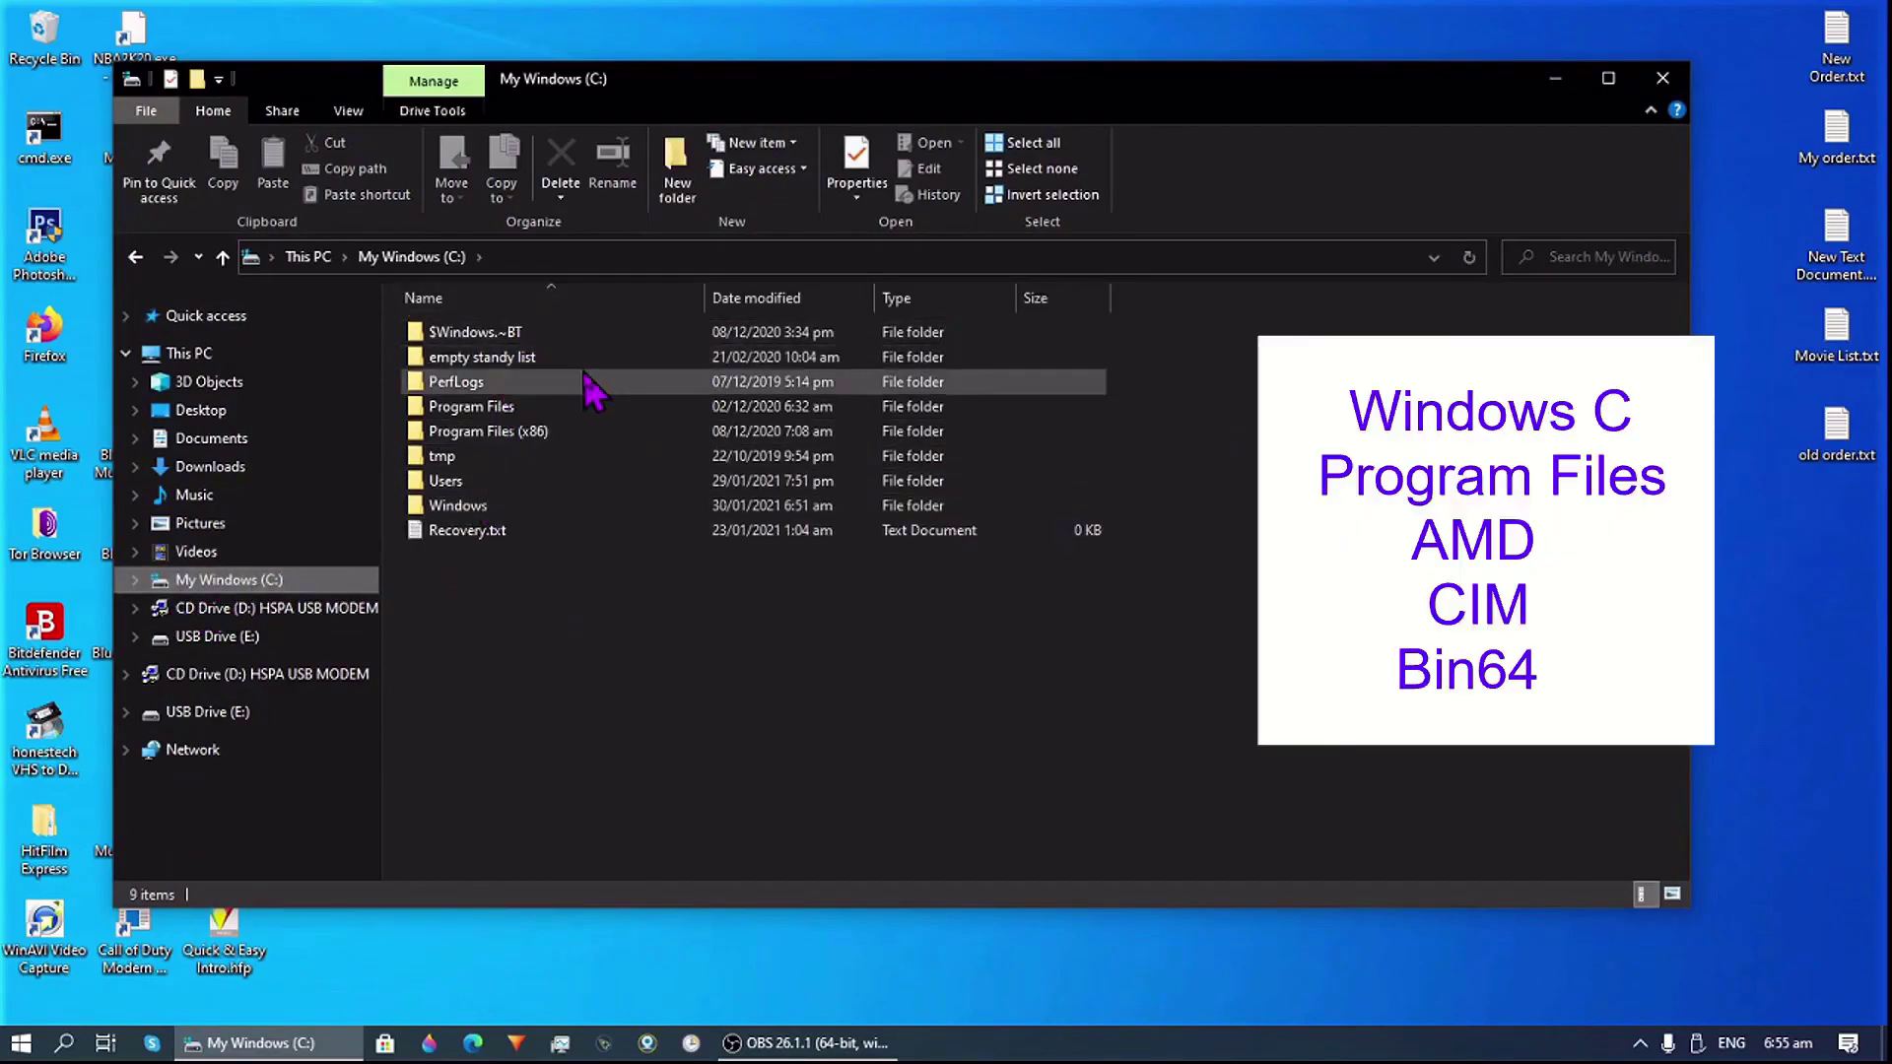
double_click(629, 406)
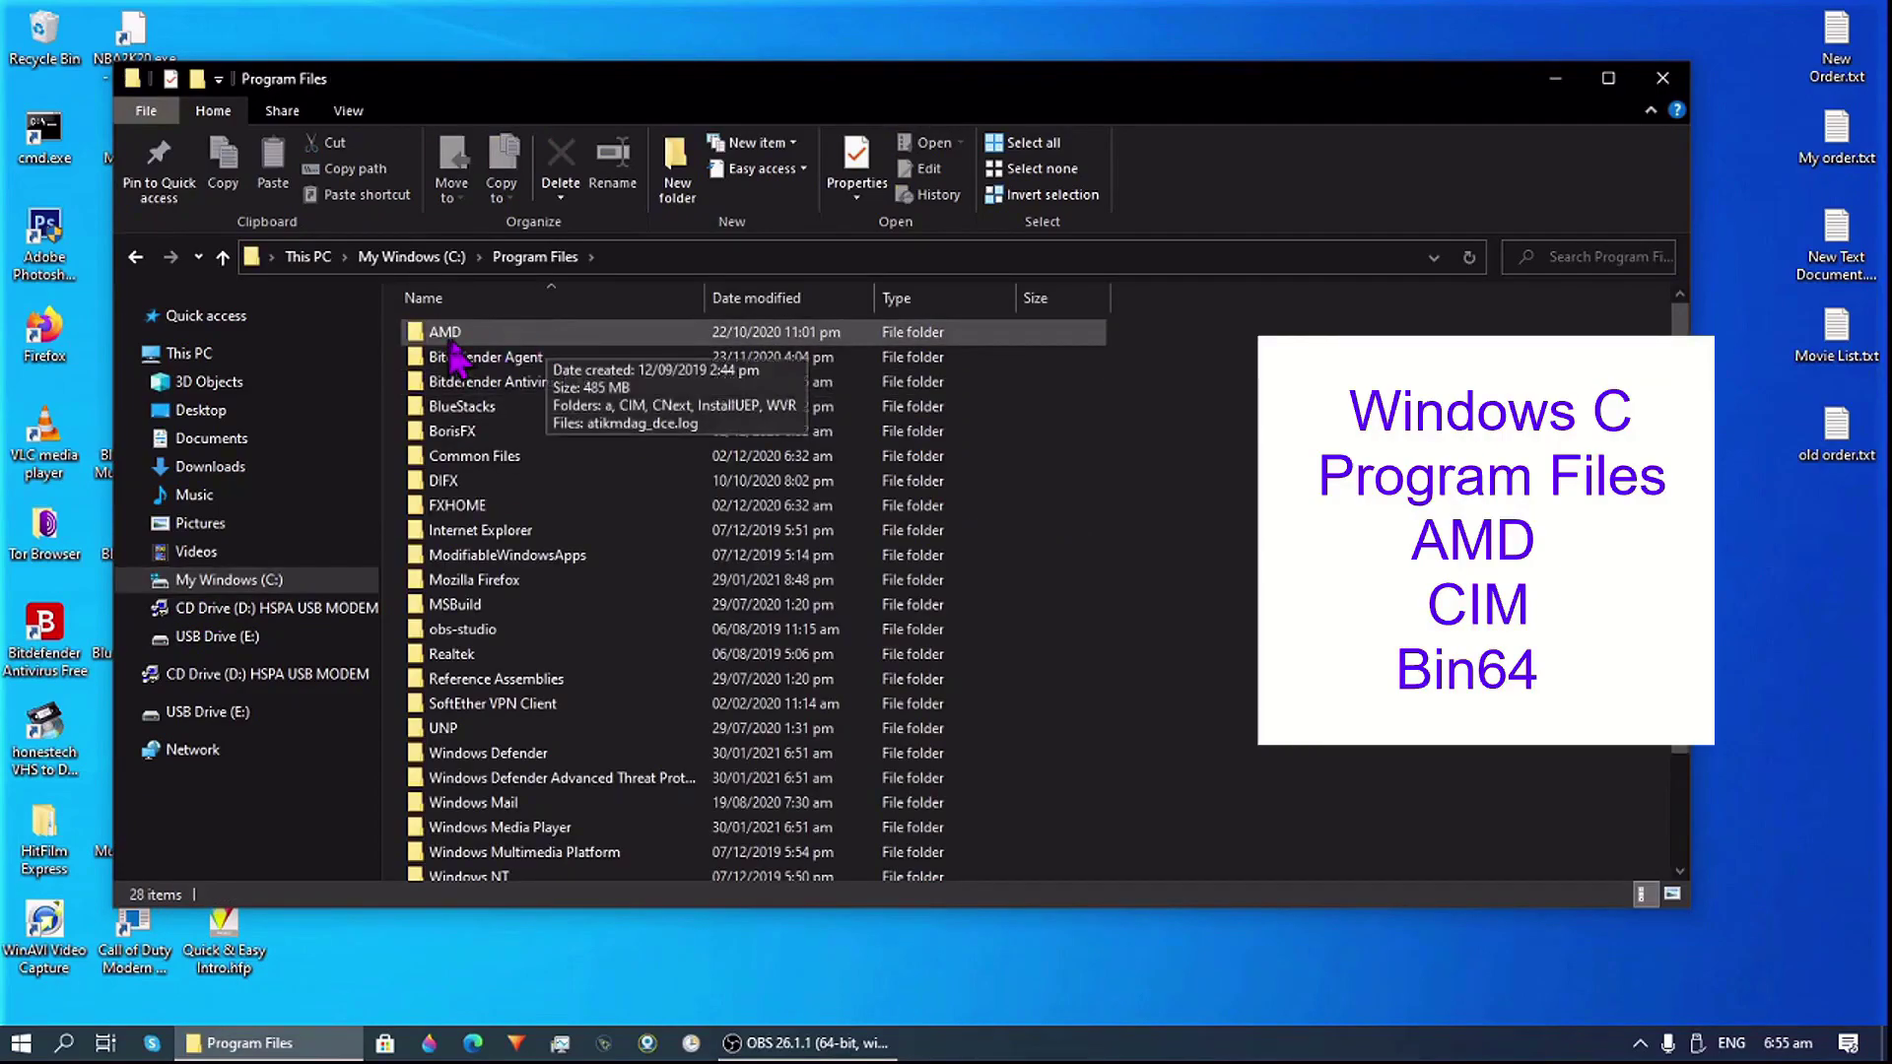
click(584, 333)
double_click(583, 333)
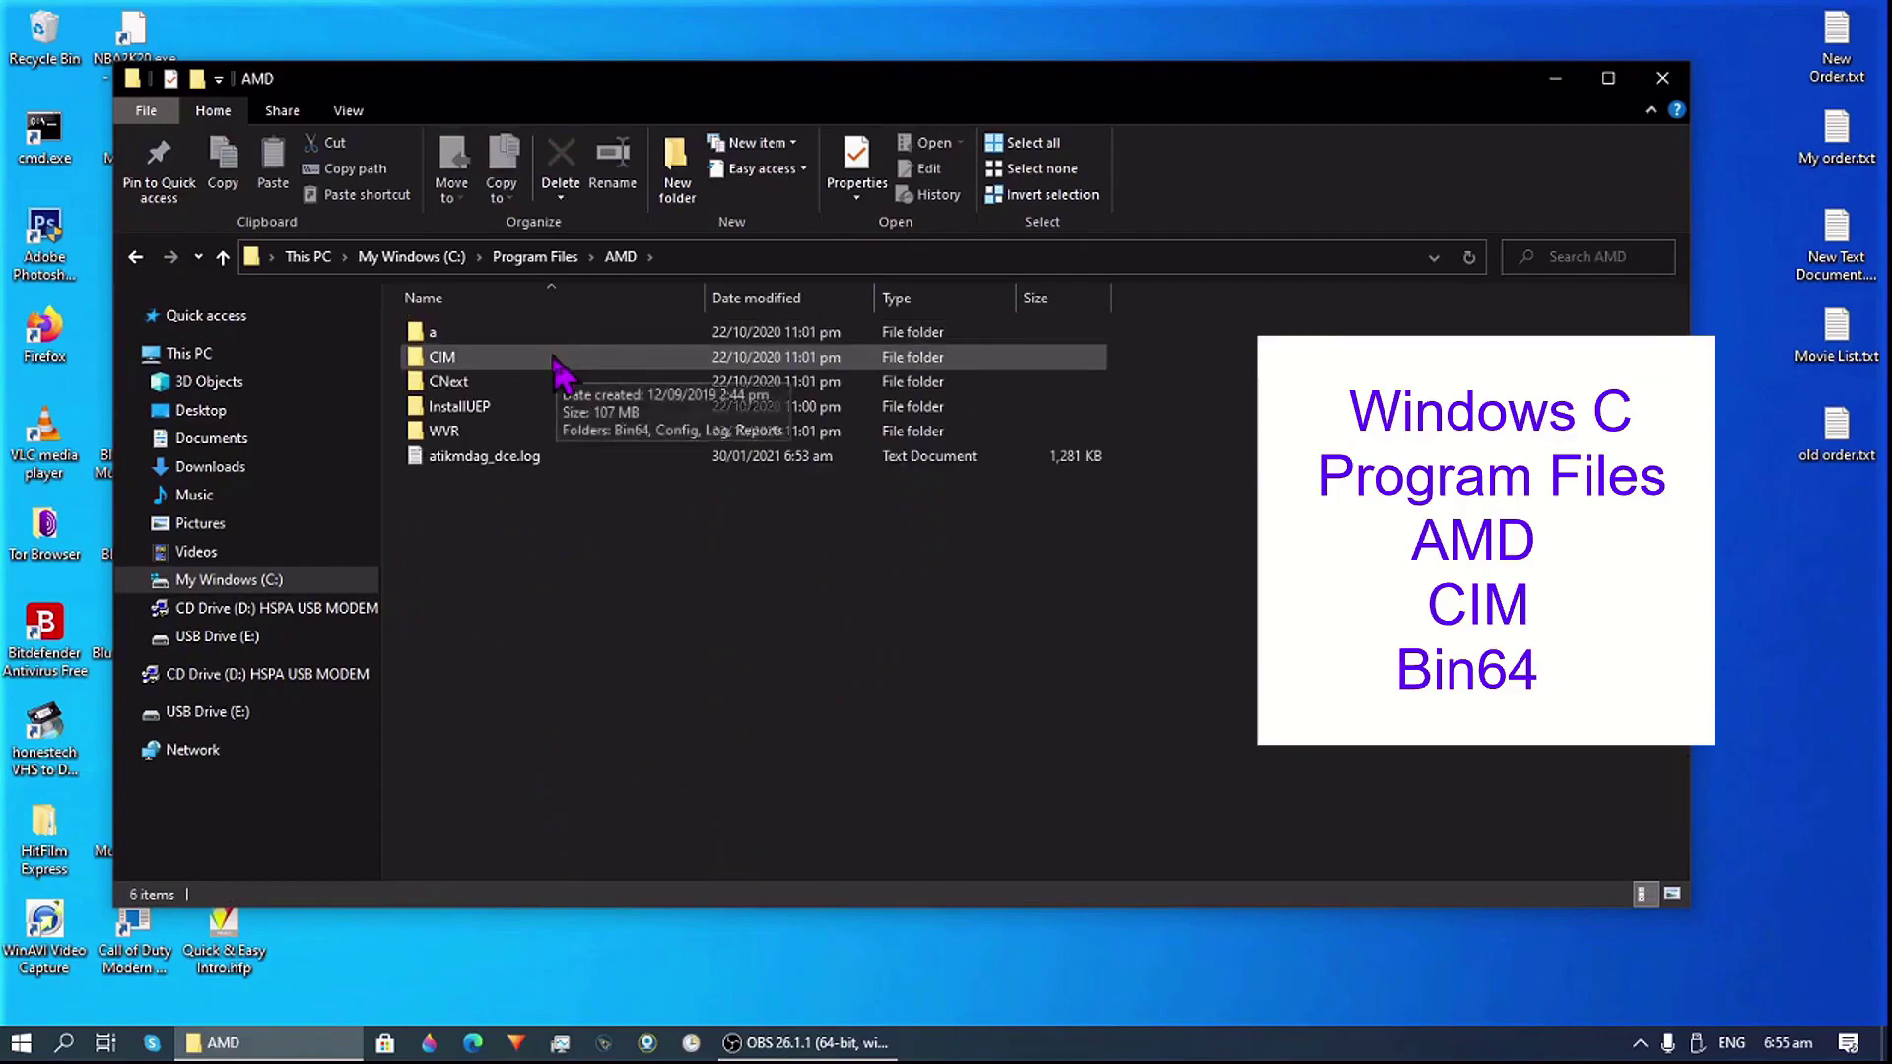
double_click(562, 363)
double_click(523, 335)
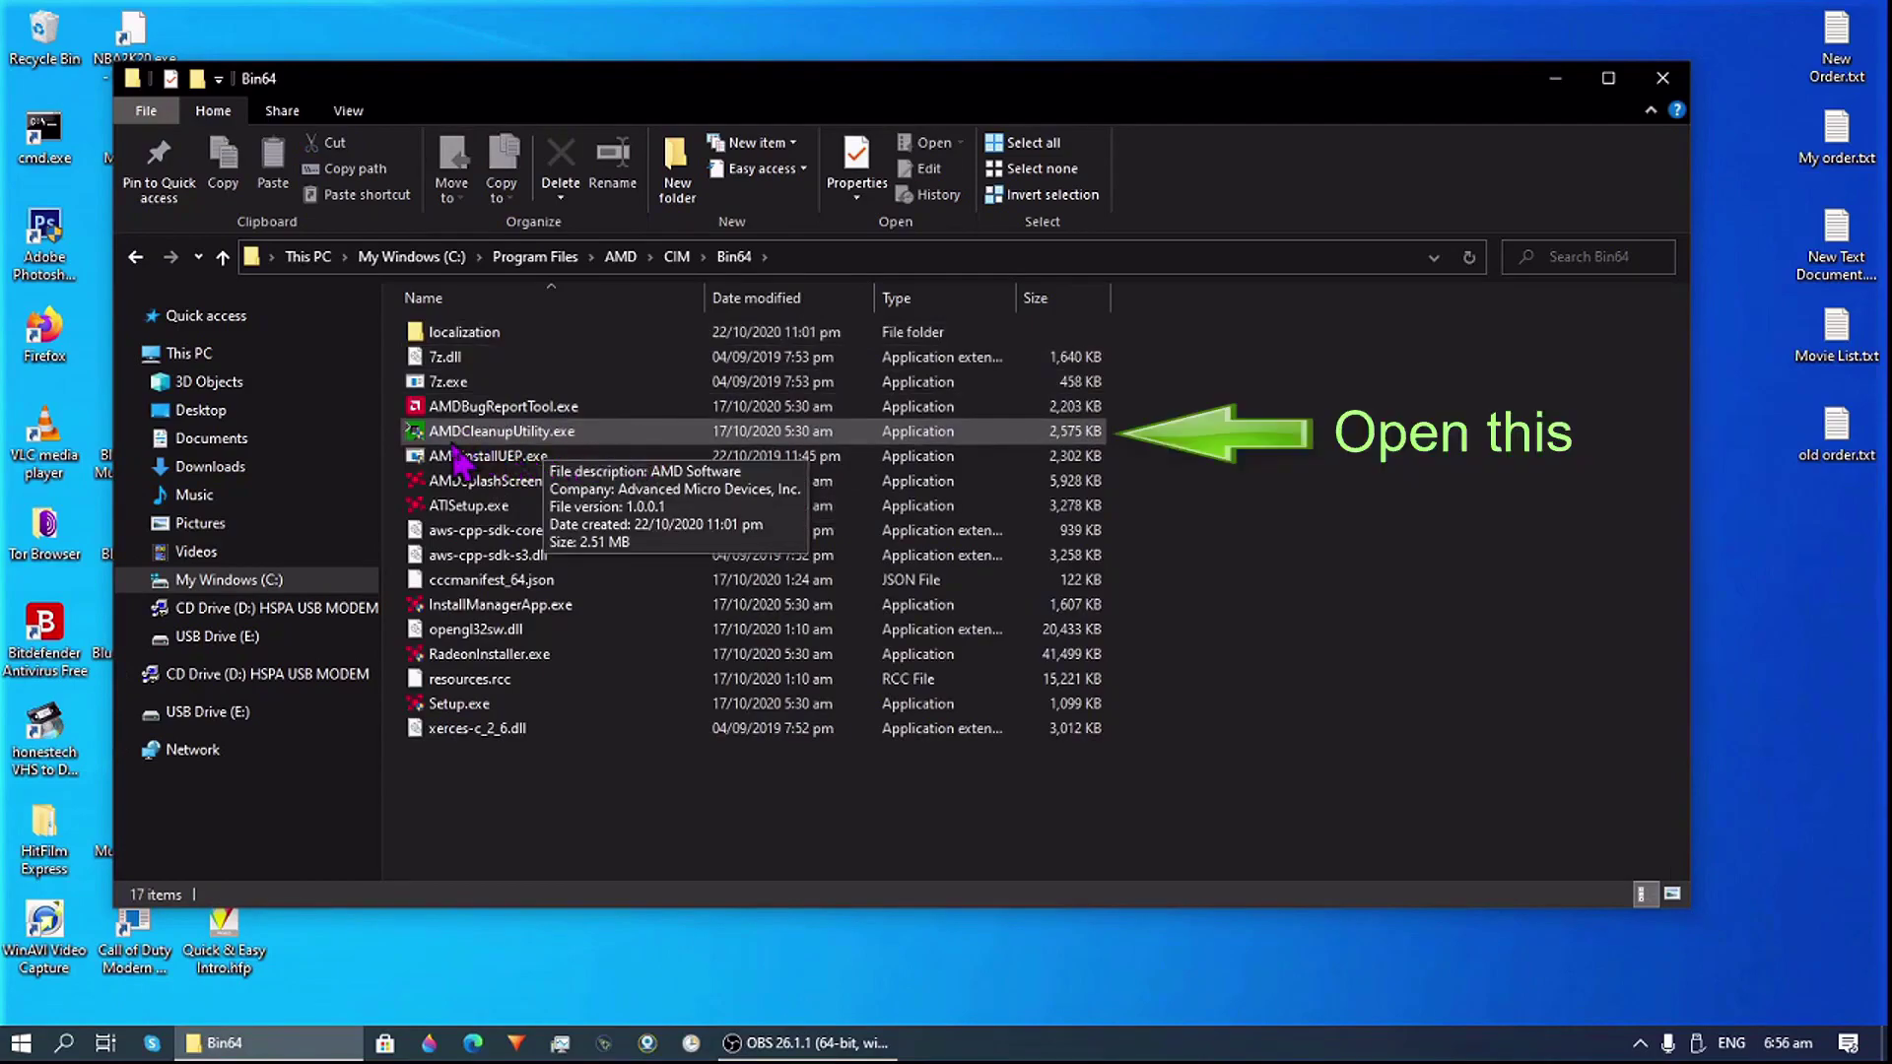
Step: Run AMDCleanupUtility.exe from the Bin64 folder and approve its permission request
double_click(661, 440)
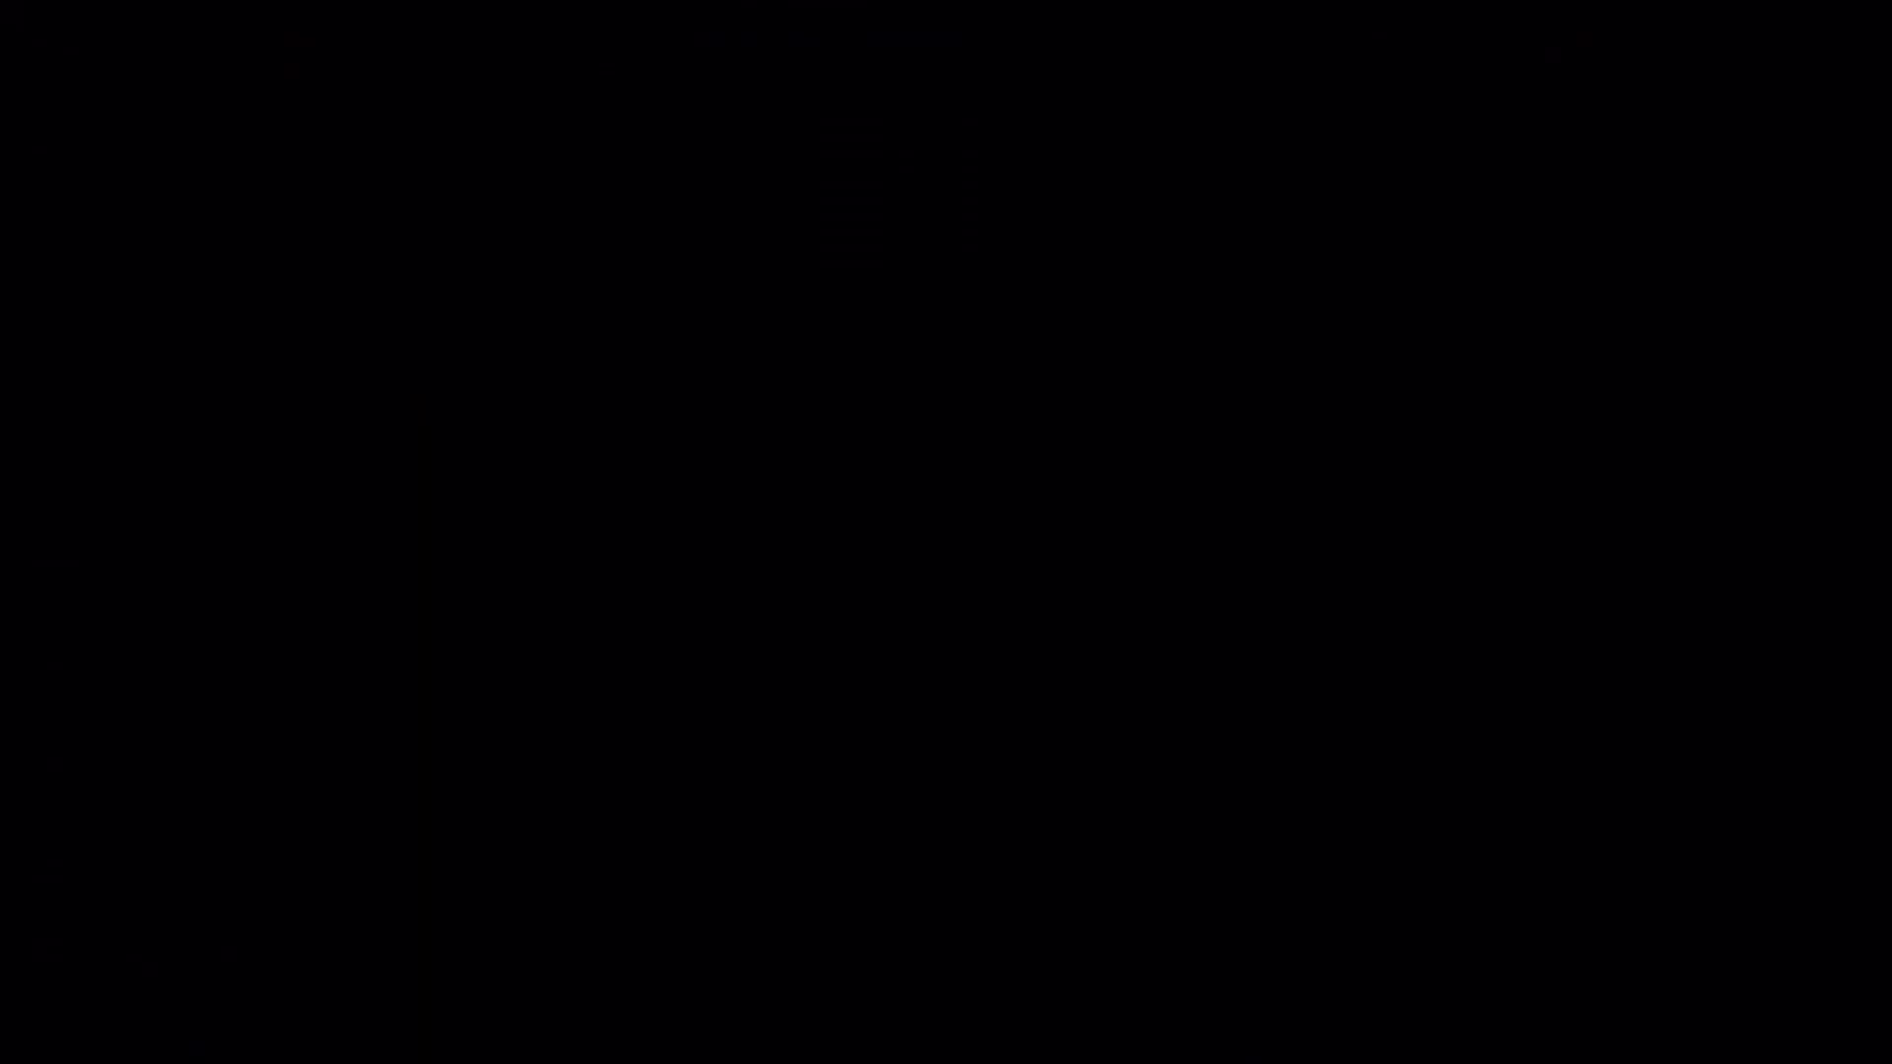
click(872, 692)
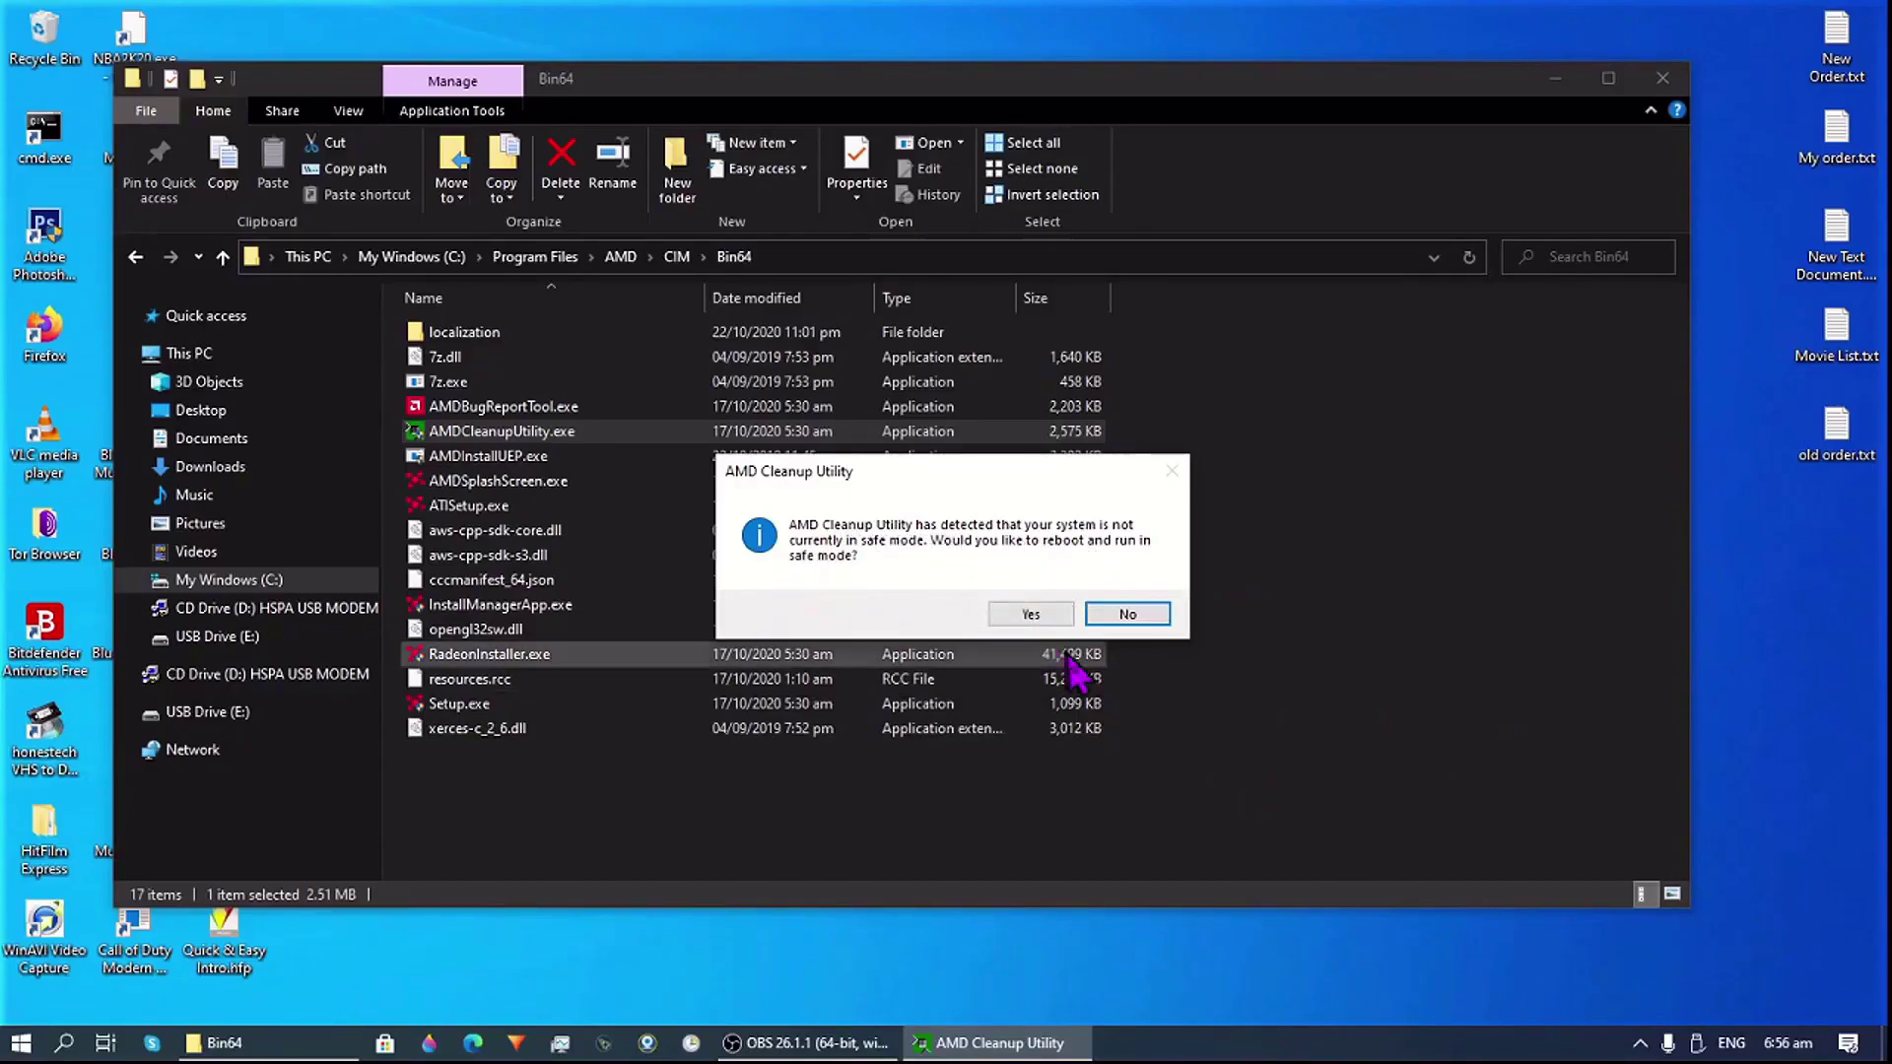
Step: Agree to reboot the system and run the AMD Cleanup Utility in safe mode
click(1019, 623)
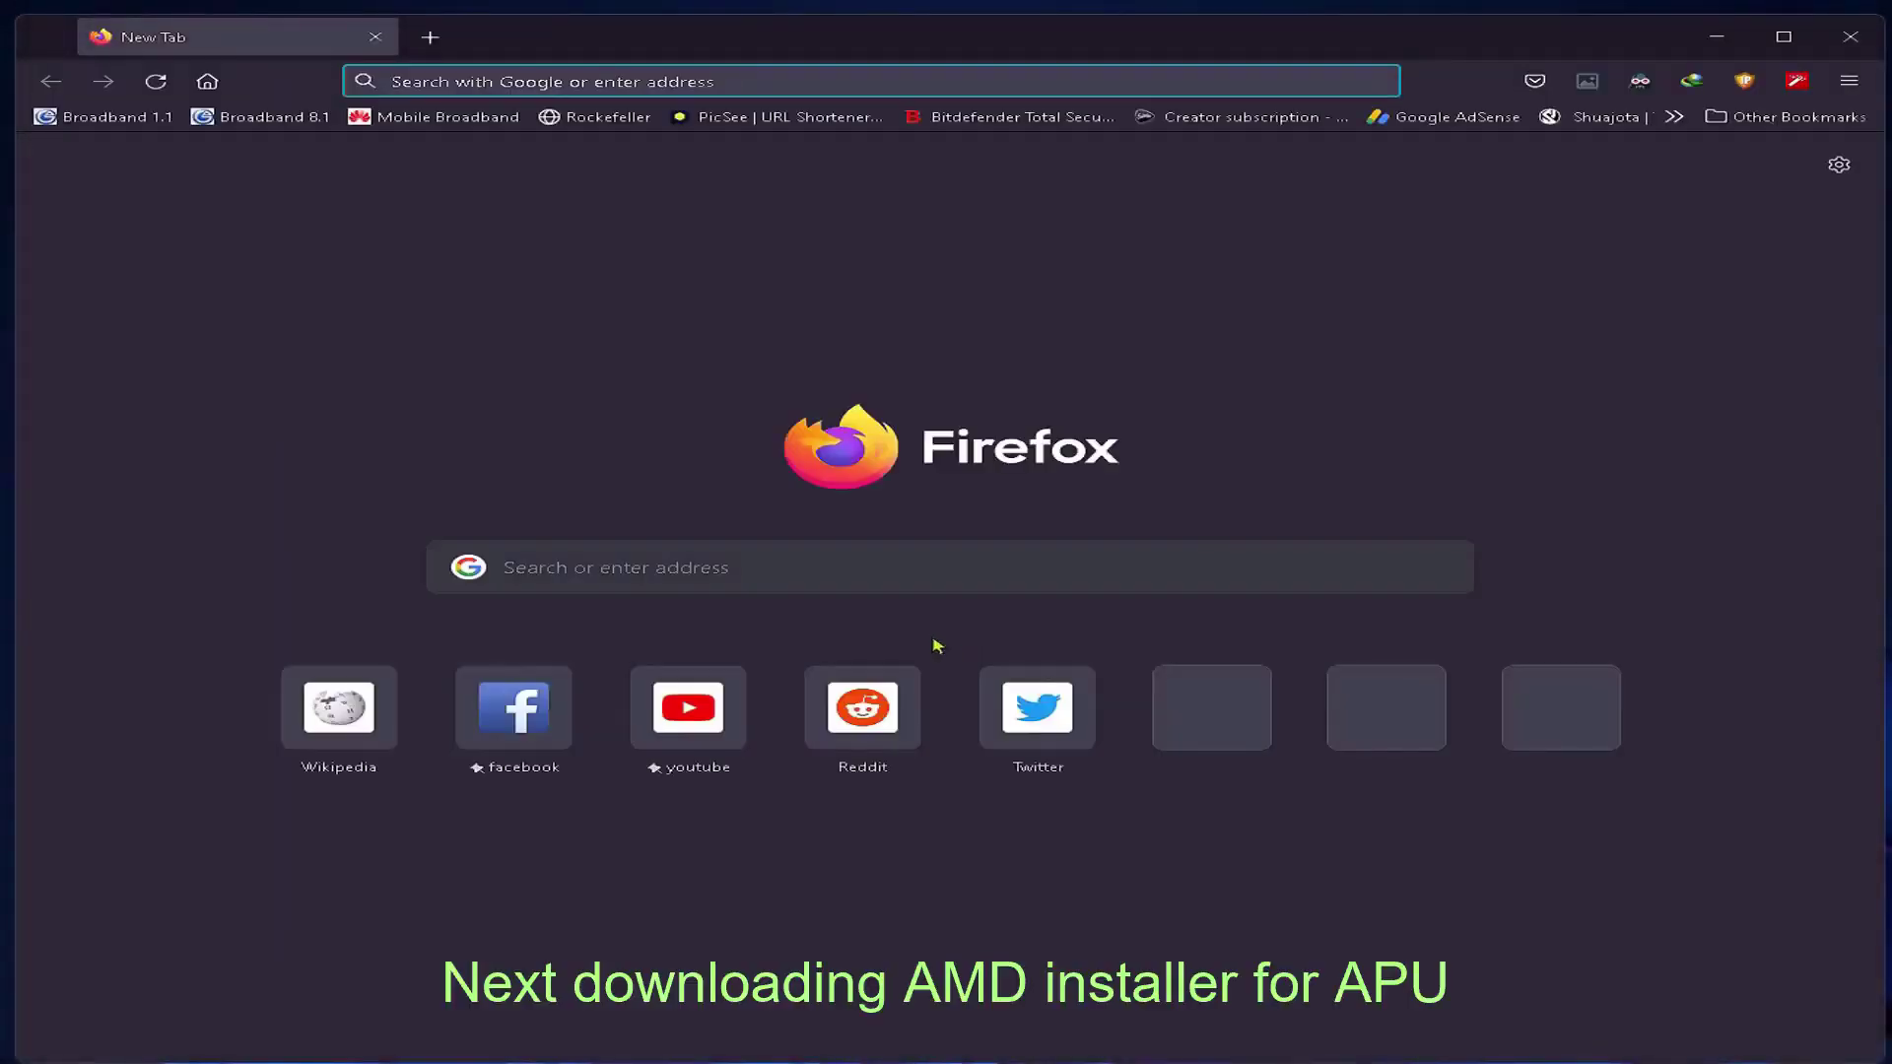
Step: In Firefox, go to AMD.COM and open the site's Drivers & Support page
click(612, 79)
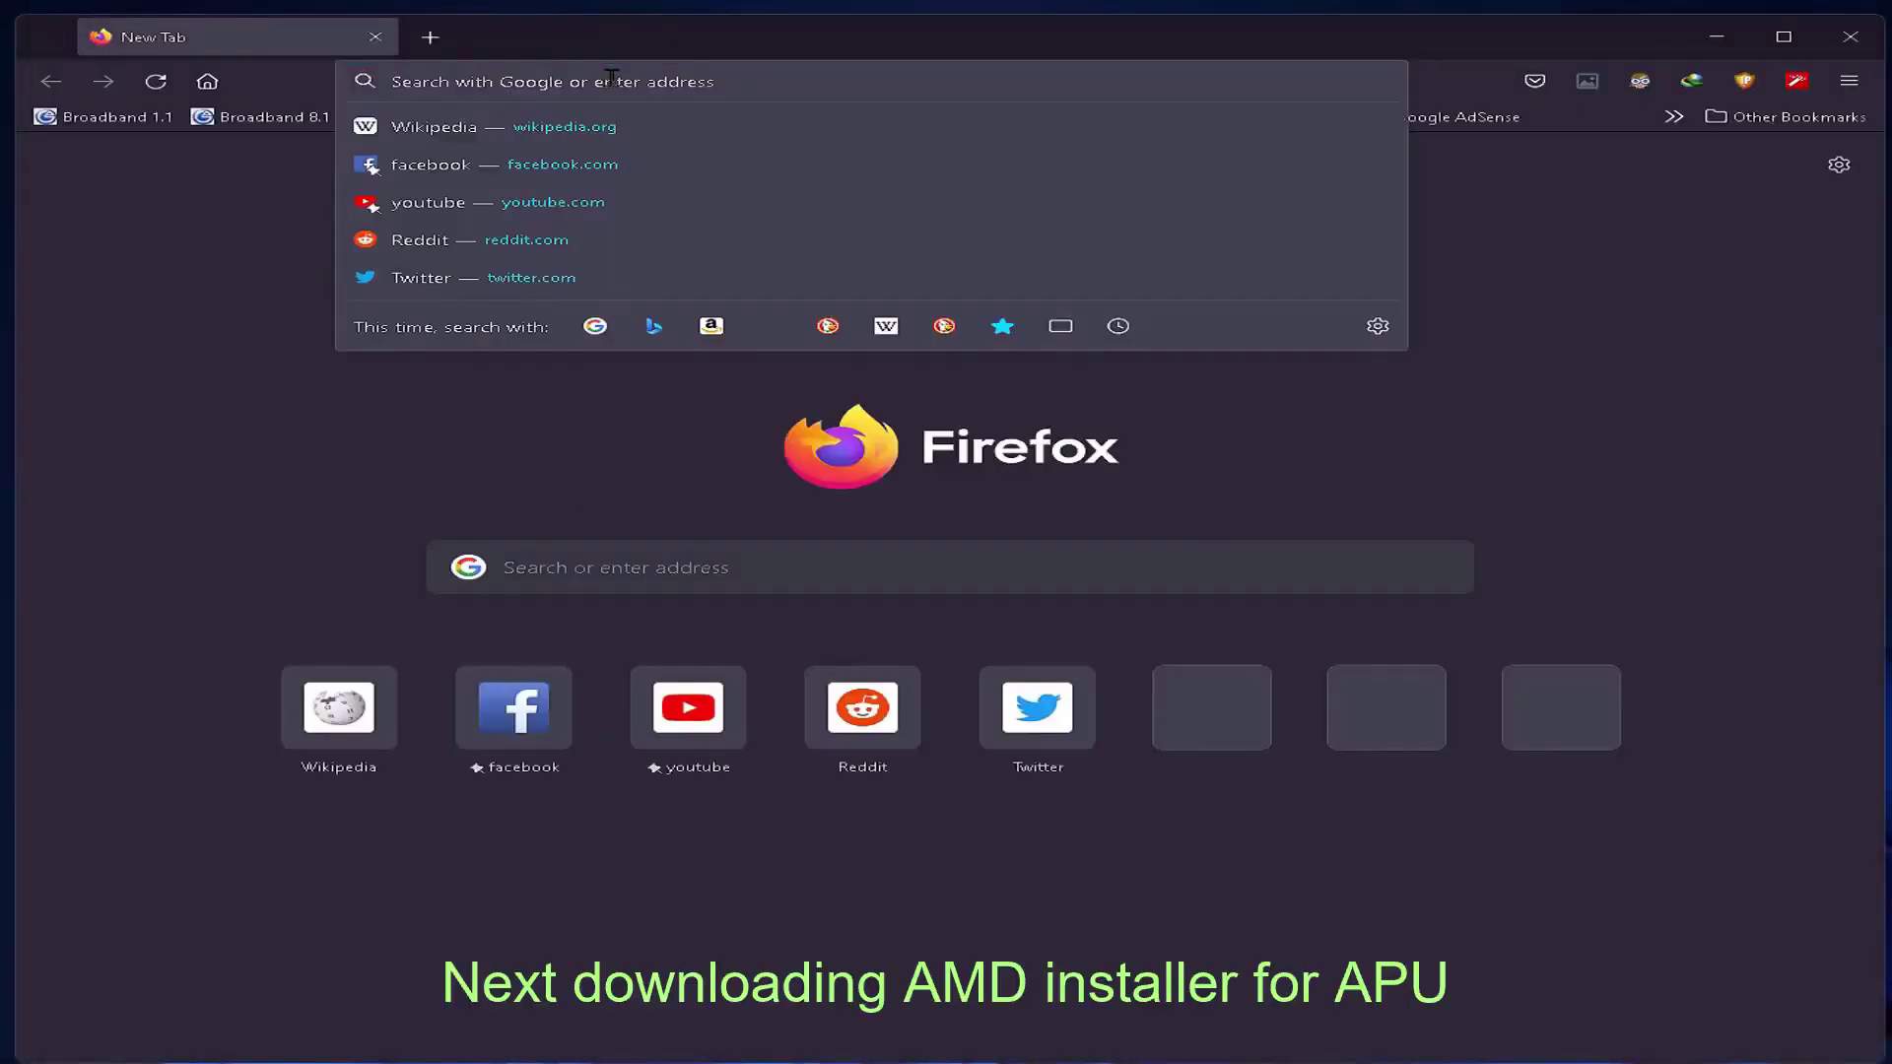
text(AMD.CO)
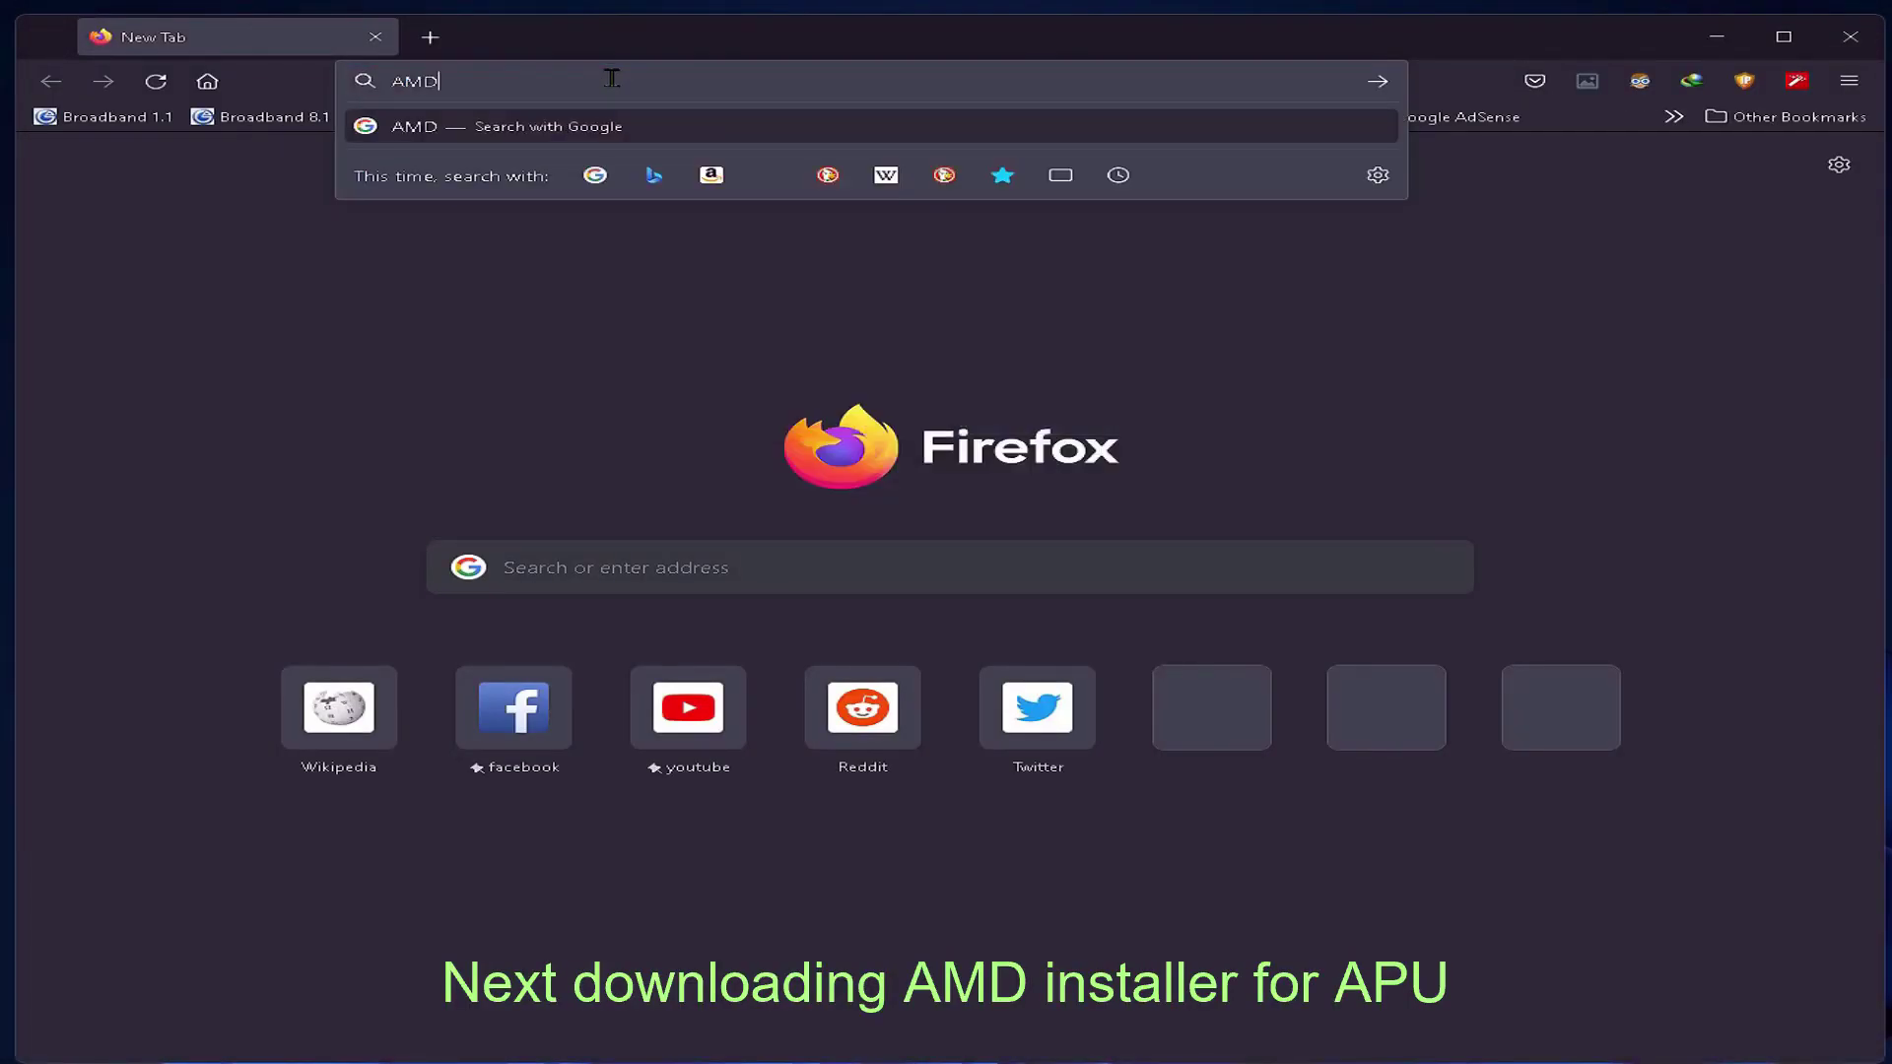
text(M)
key(Return)
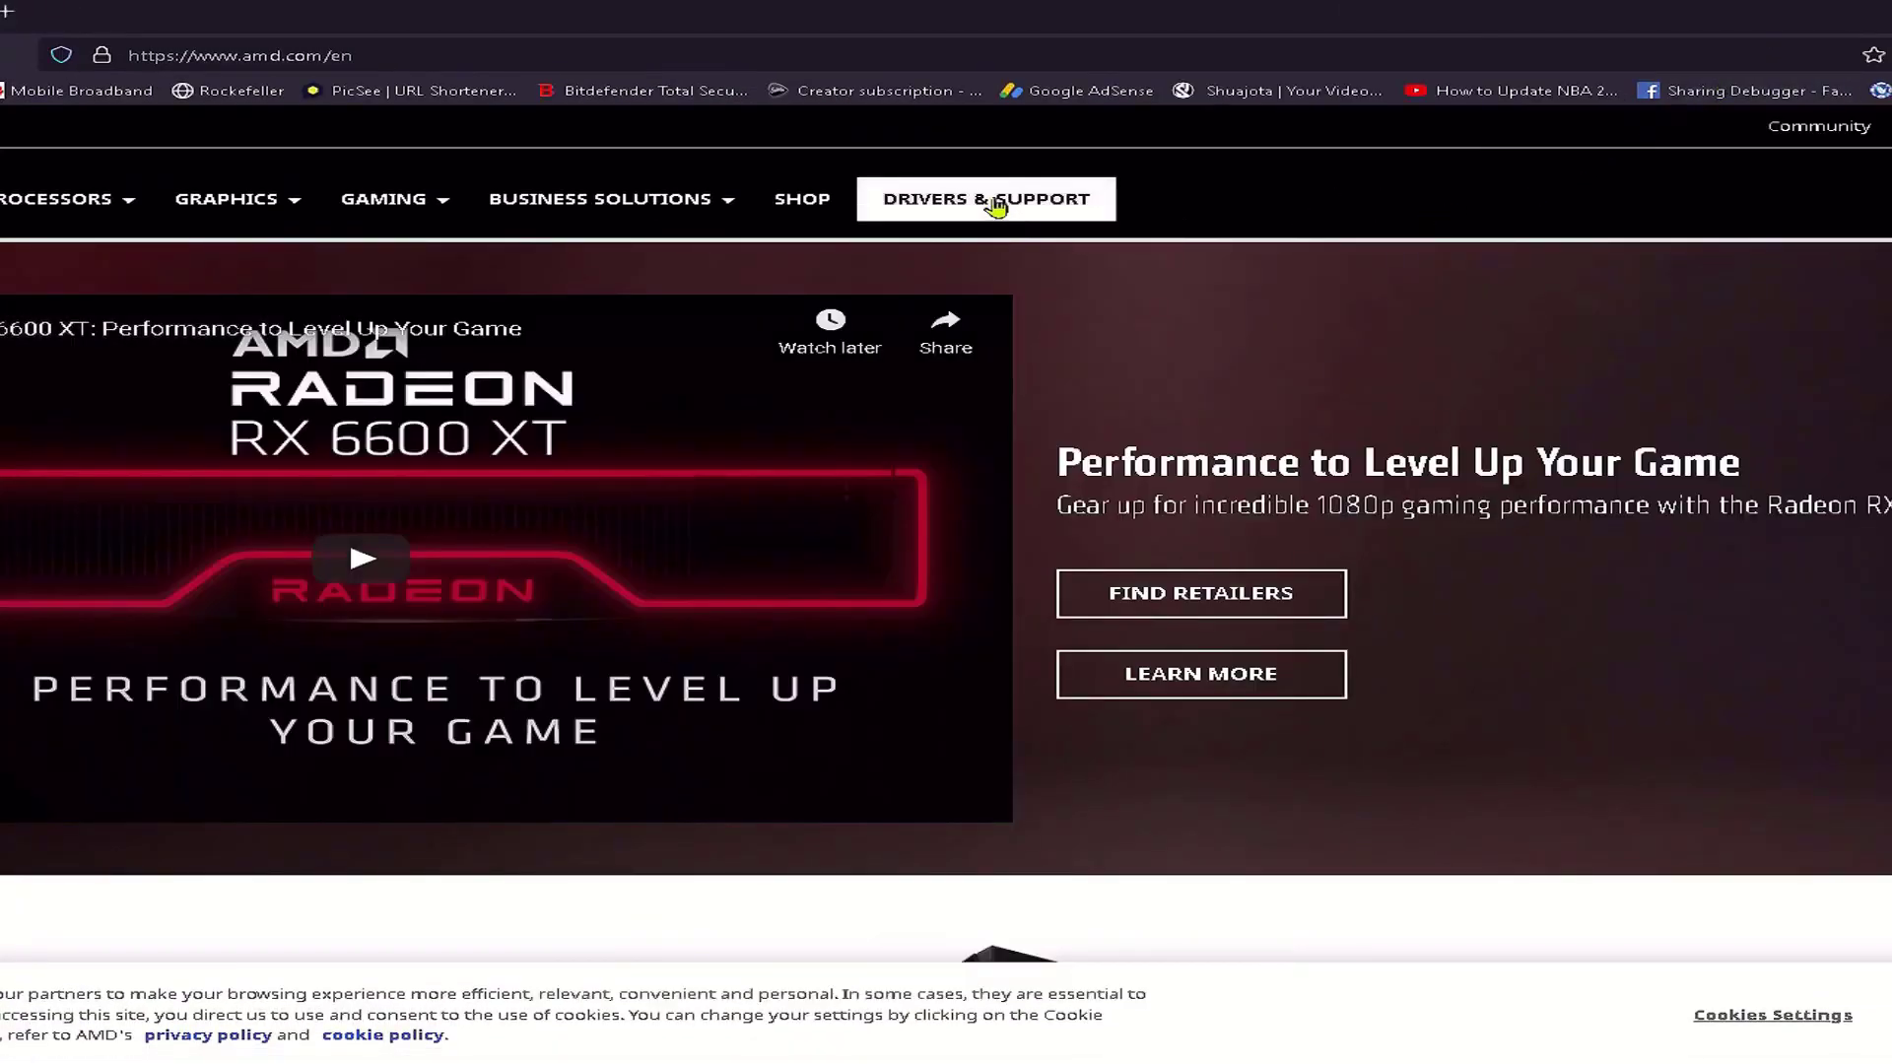
click(1052, 207)
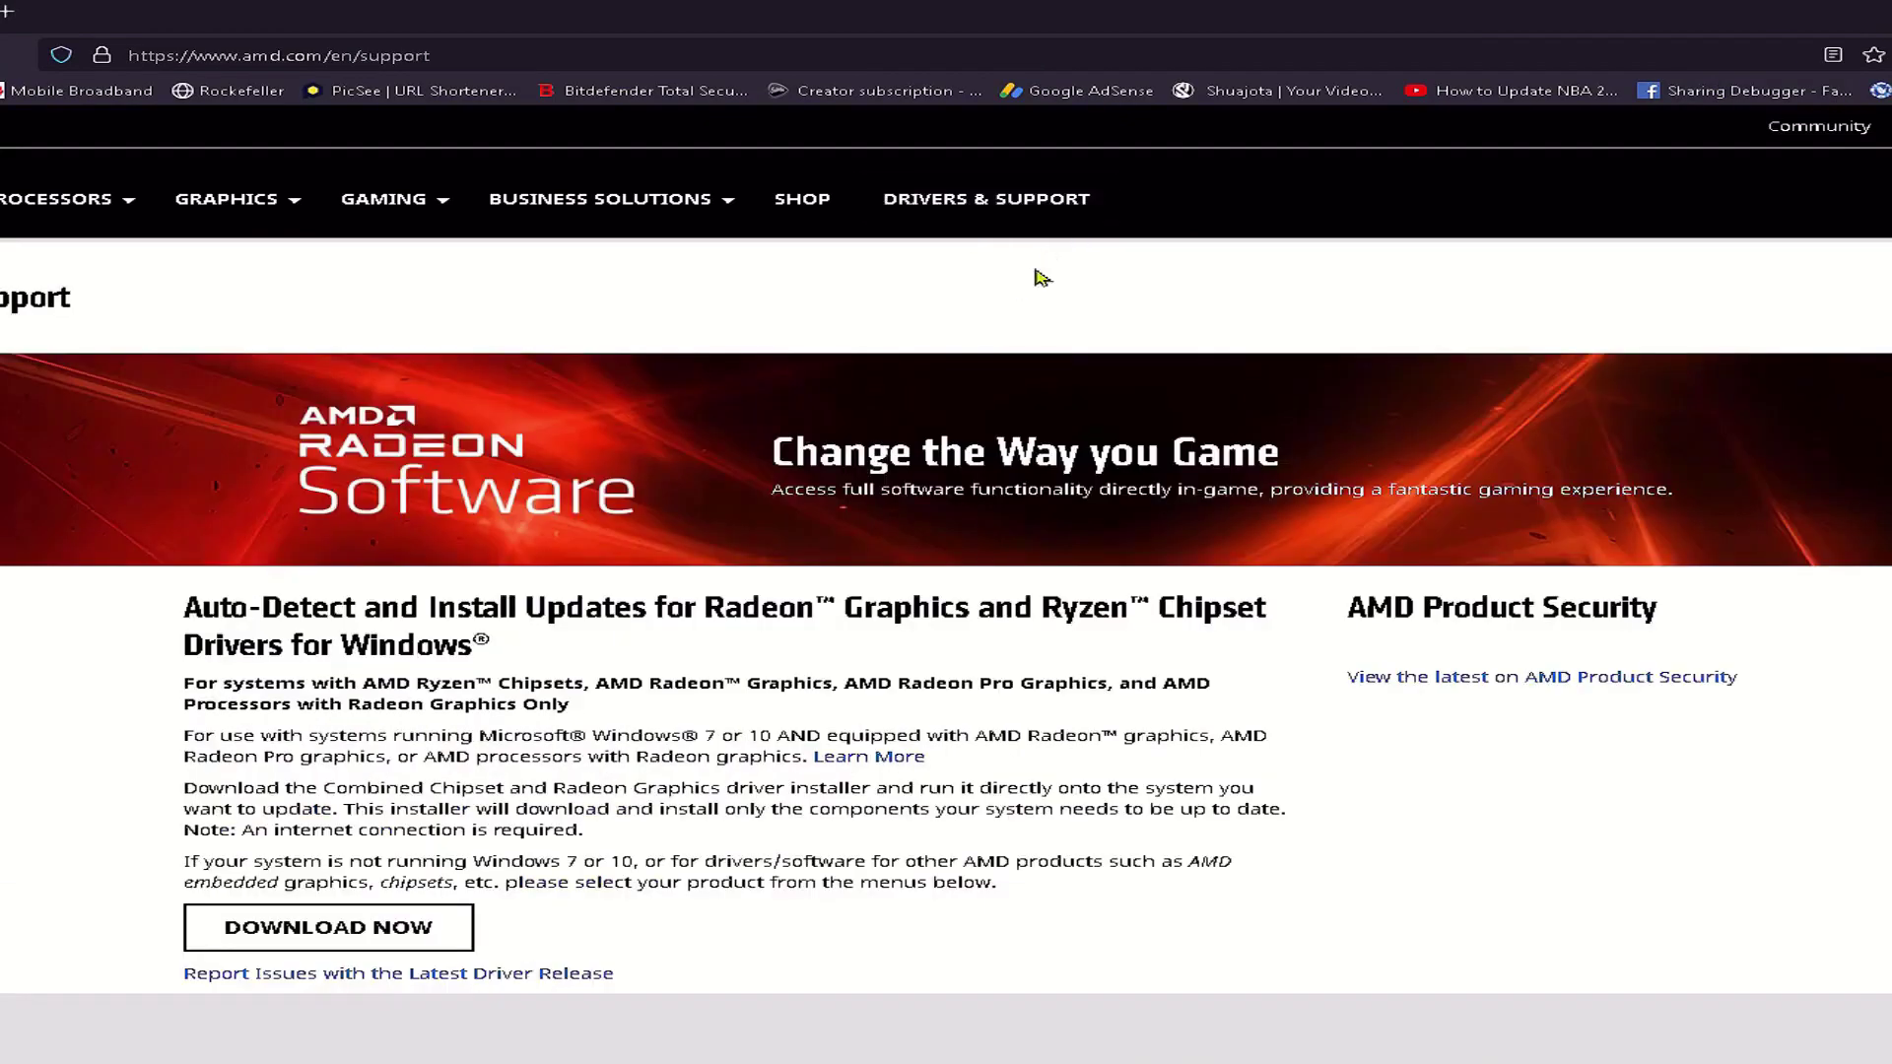
Step: In the product list, select Processors with graphics, AMD Ryzen Processors, and AMD Ryzen 3 Desktop Processors with Radeon Vega Graphics
scroll(1045, 295, down, 6)
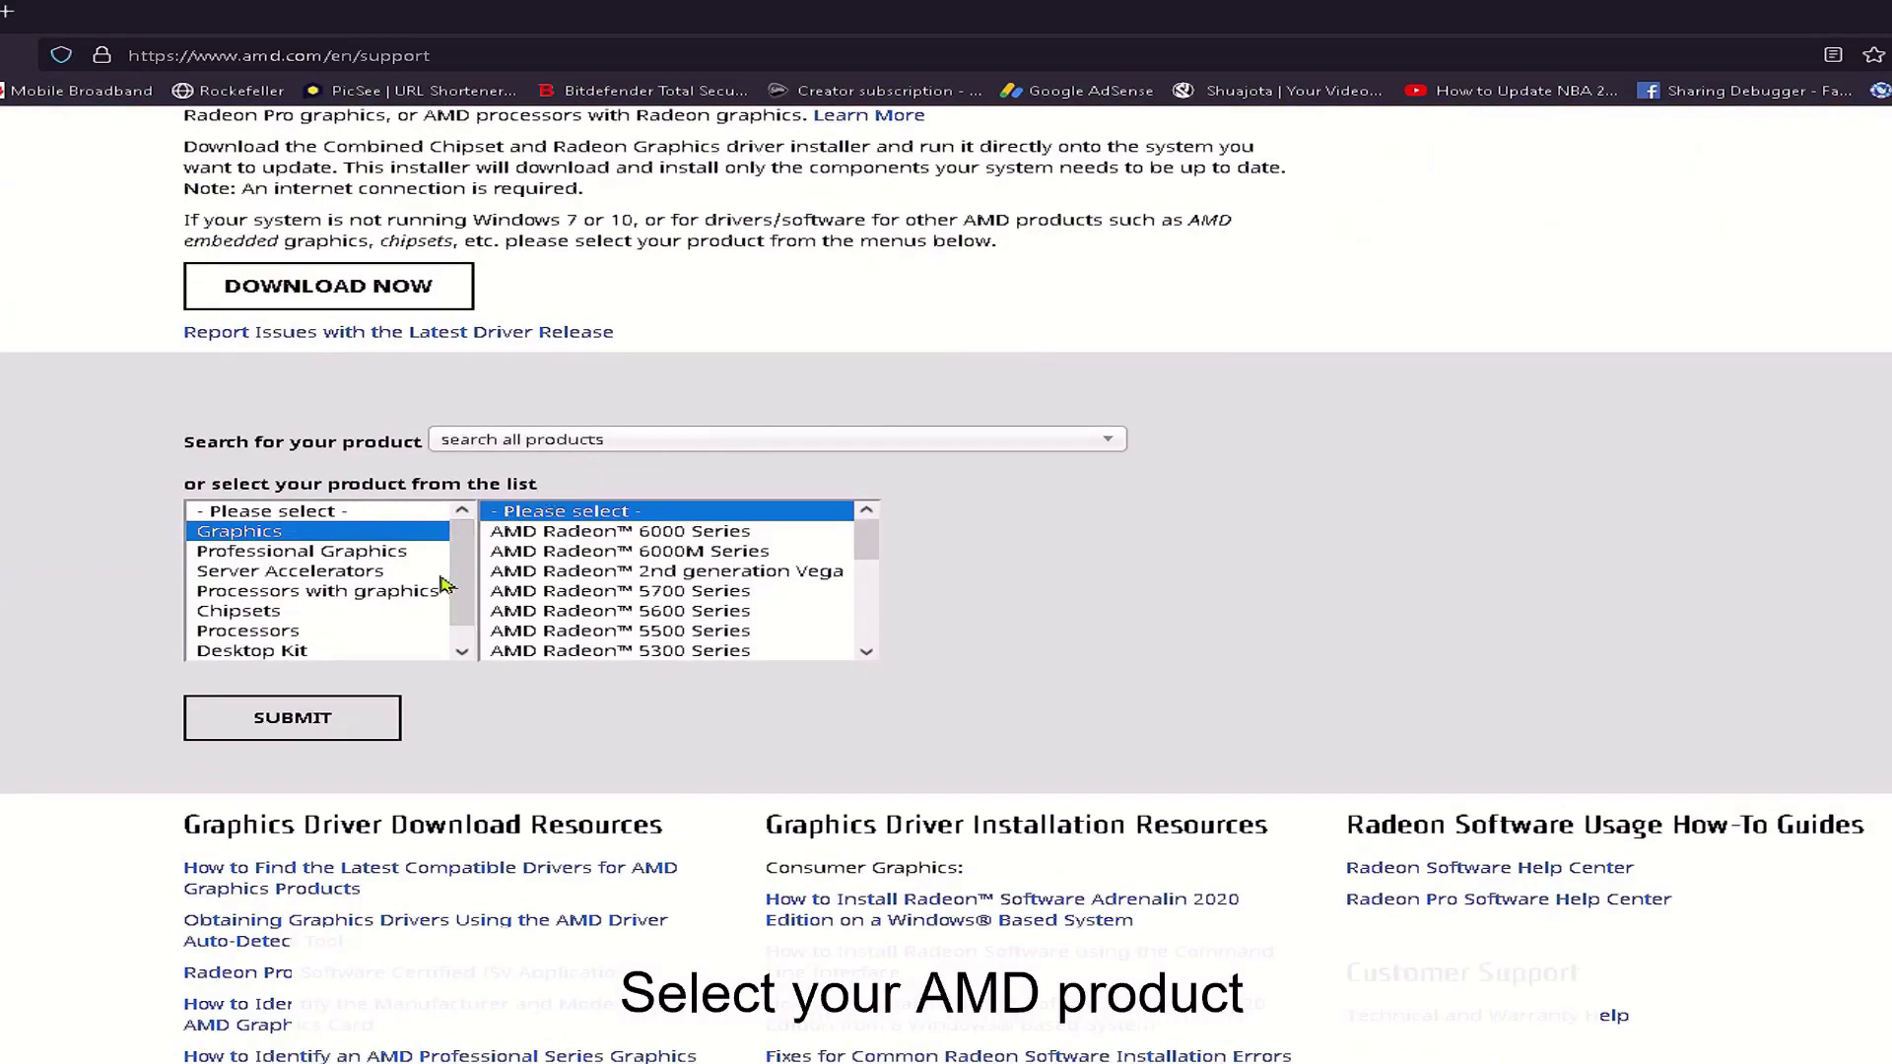
click(340, 593)
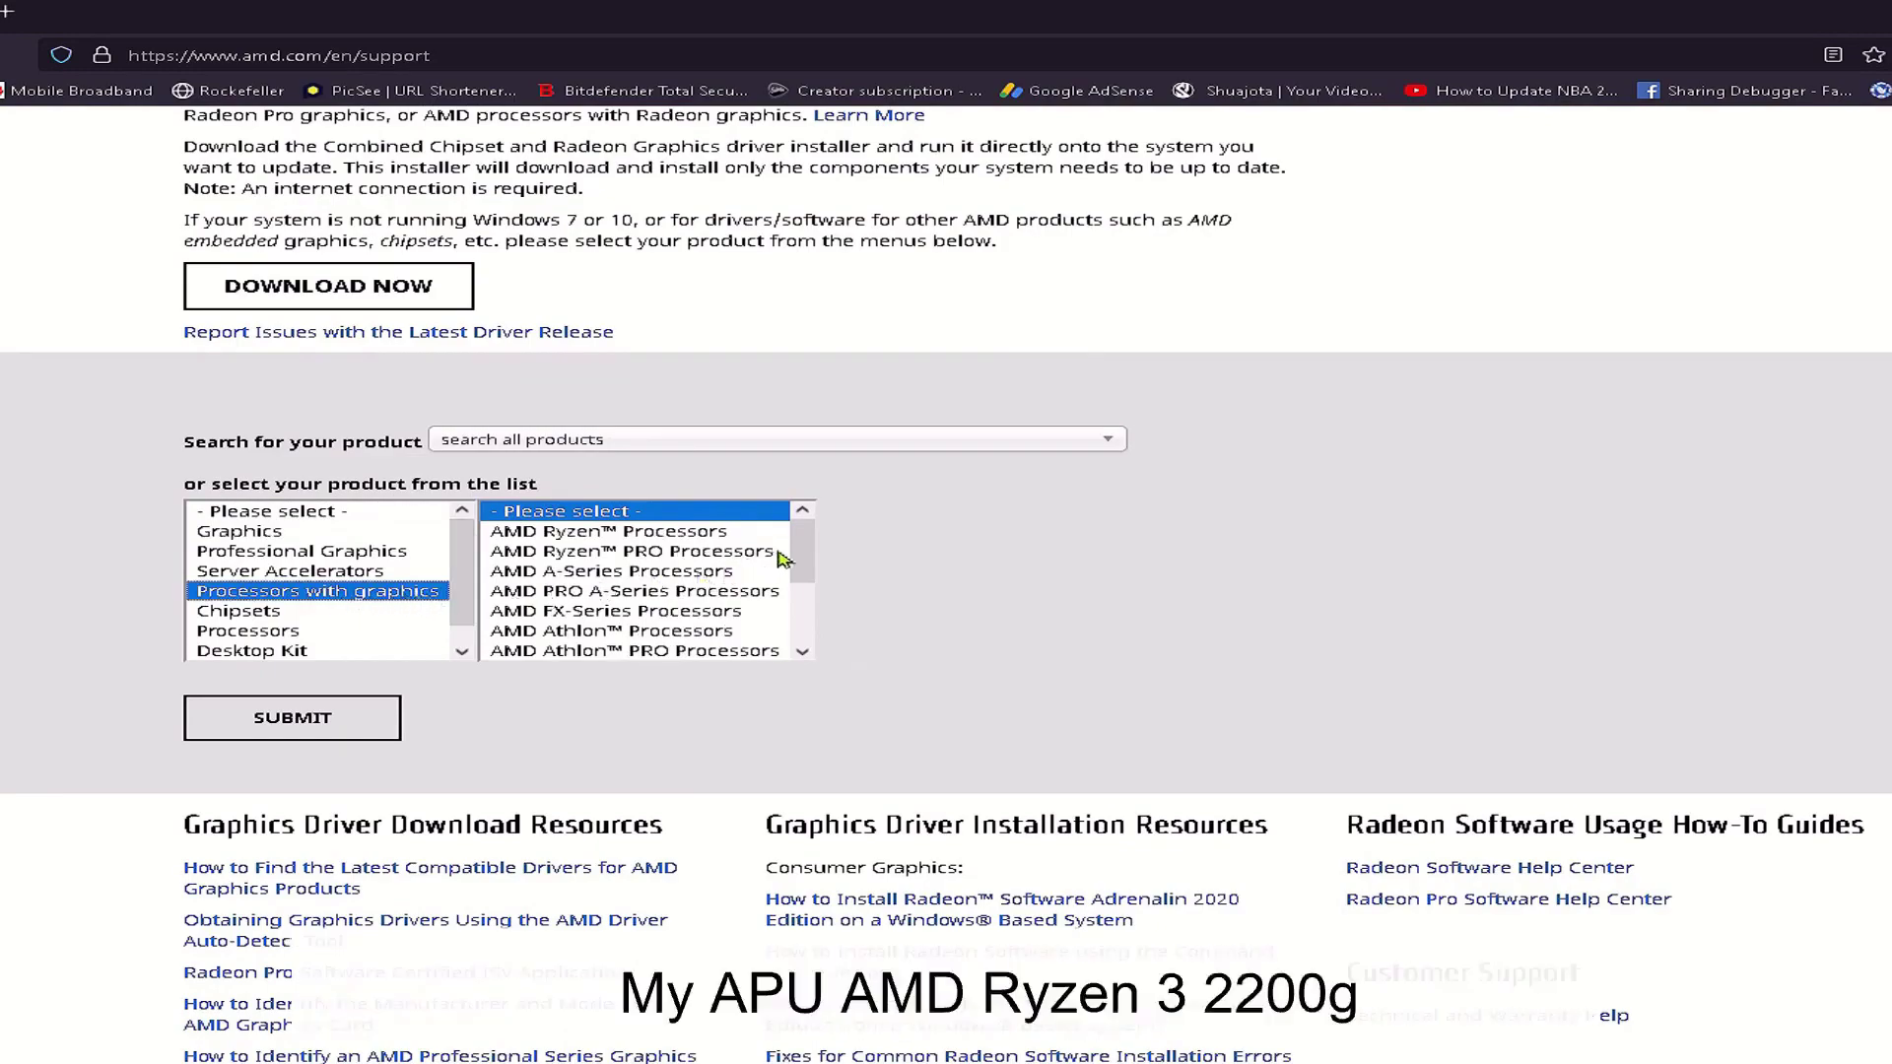
mouse_move(807, 574)
mouse_down()
mouse_move(803, 630)
mouse_move(798, 564)
mouse_up()
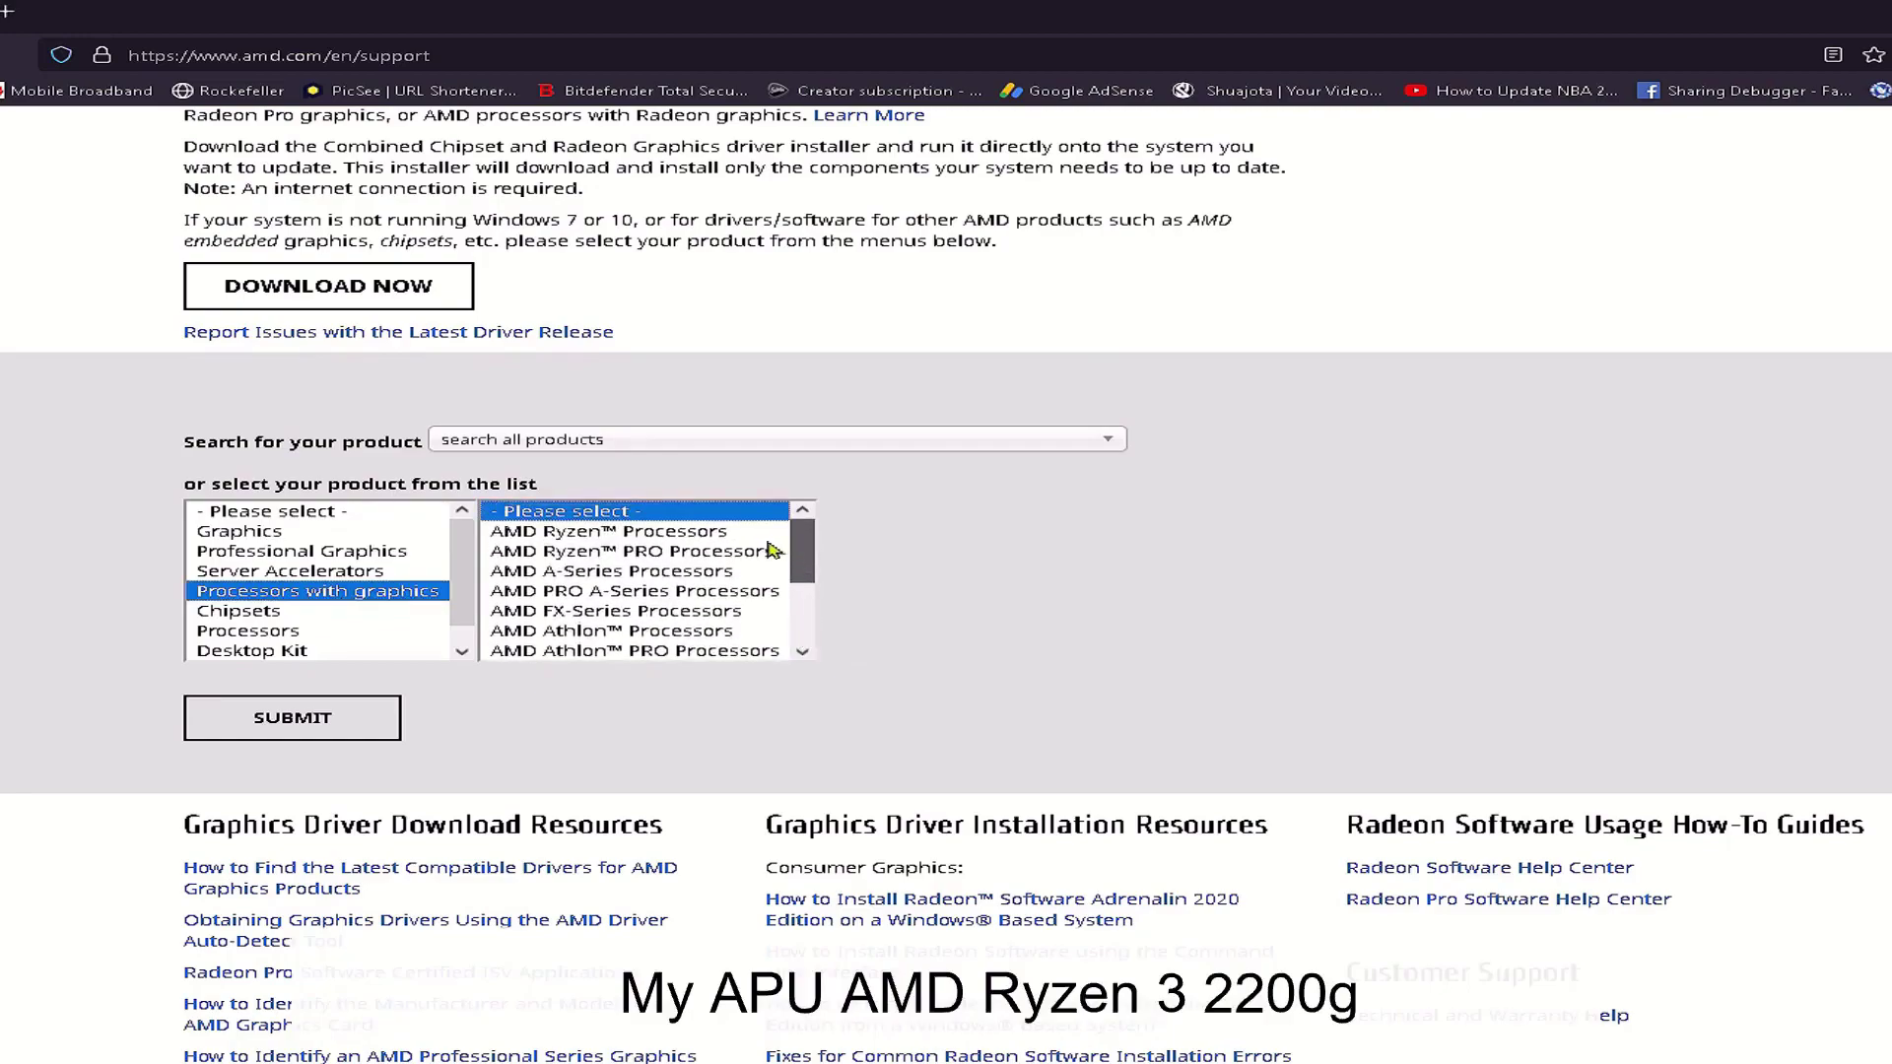
click(710, 536)
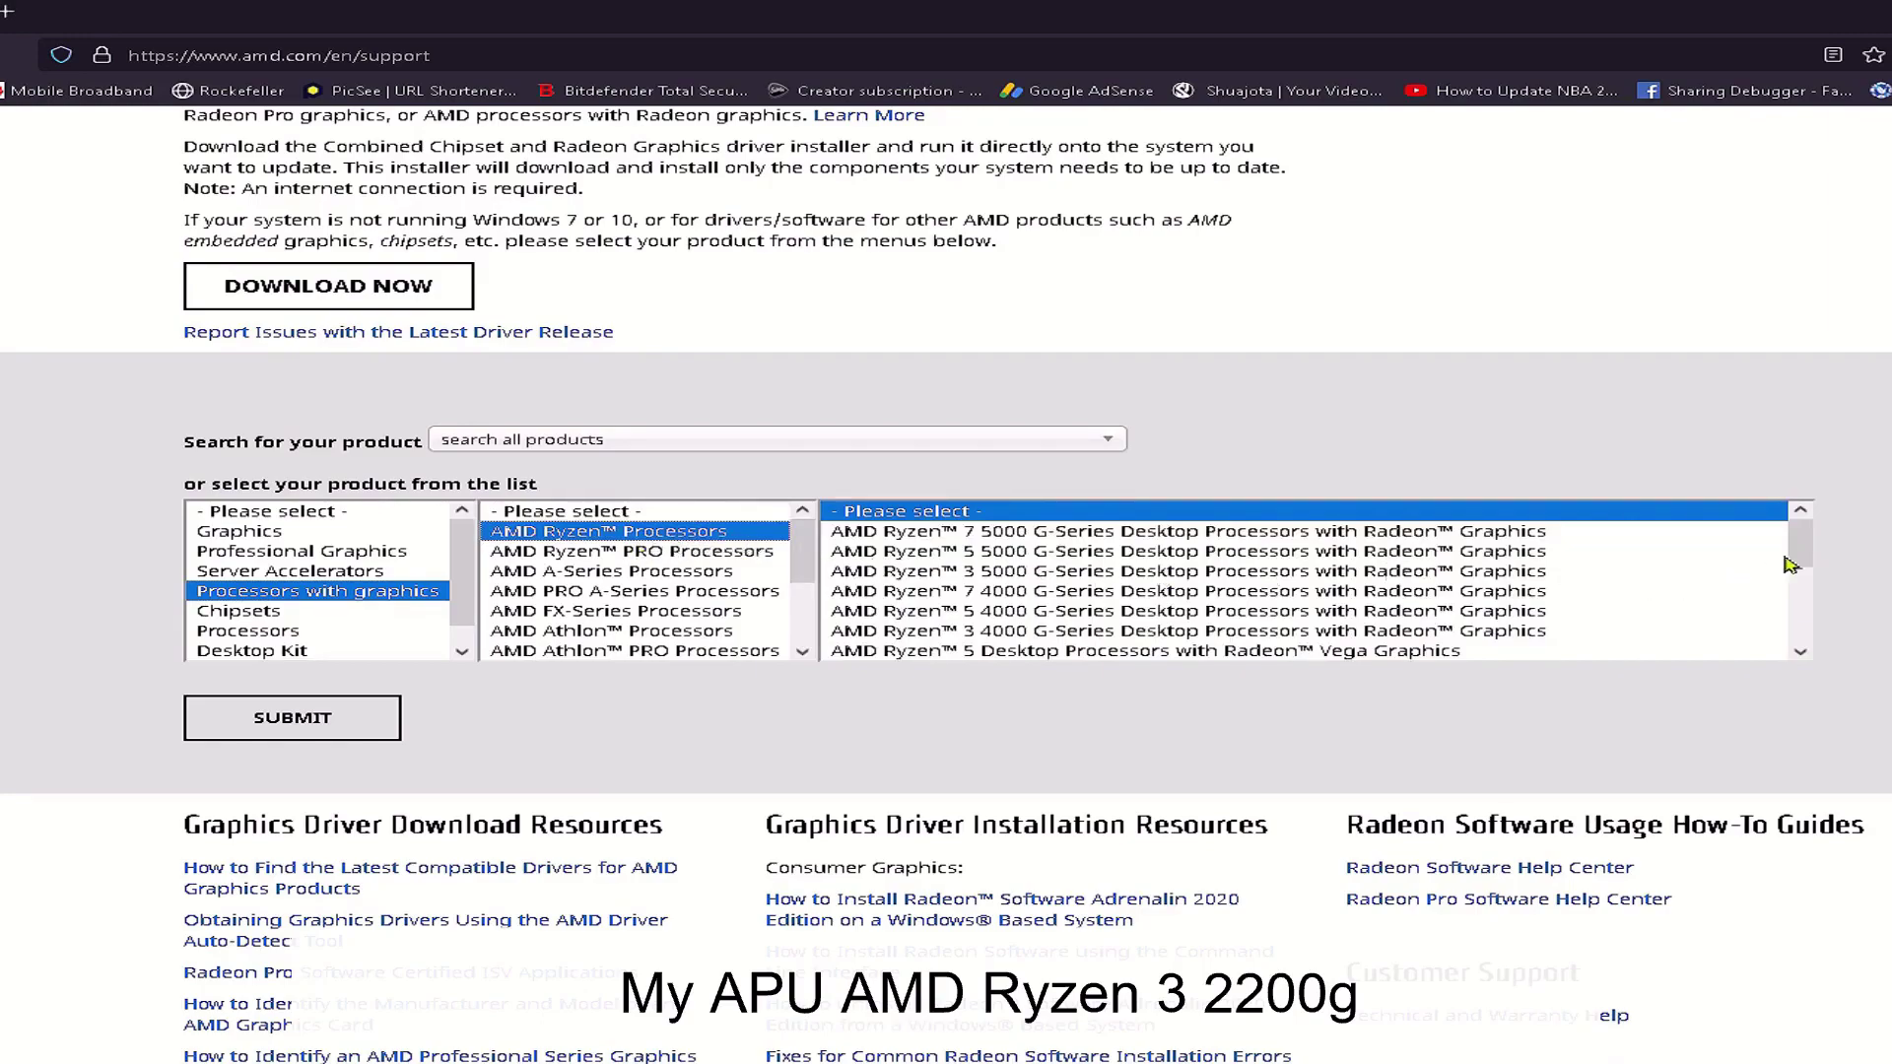
mouse_move(1800, 557)
mouse_down()
mouse_move(1818, 631)
mouse_move(1803, 557)
mouse_move(1813, 569)
mouse_up()
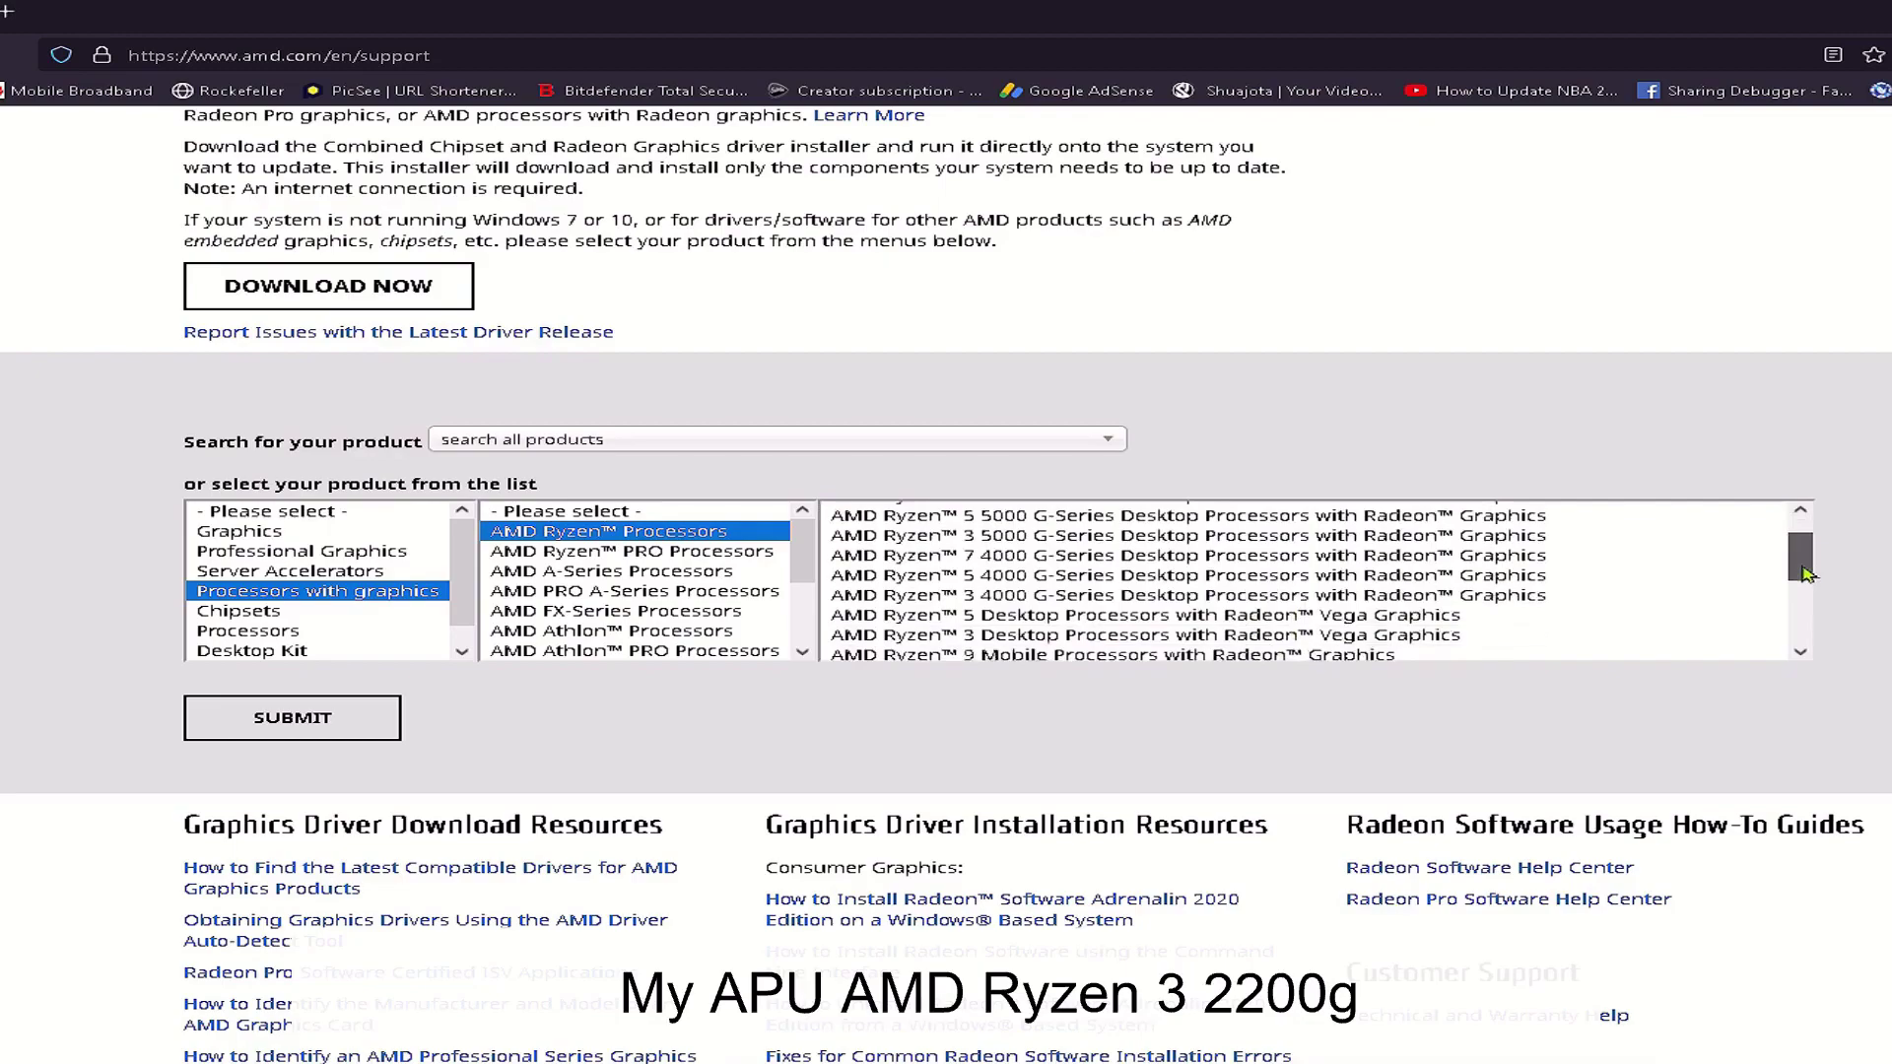
click(1043, 634)
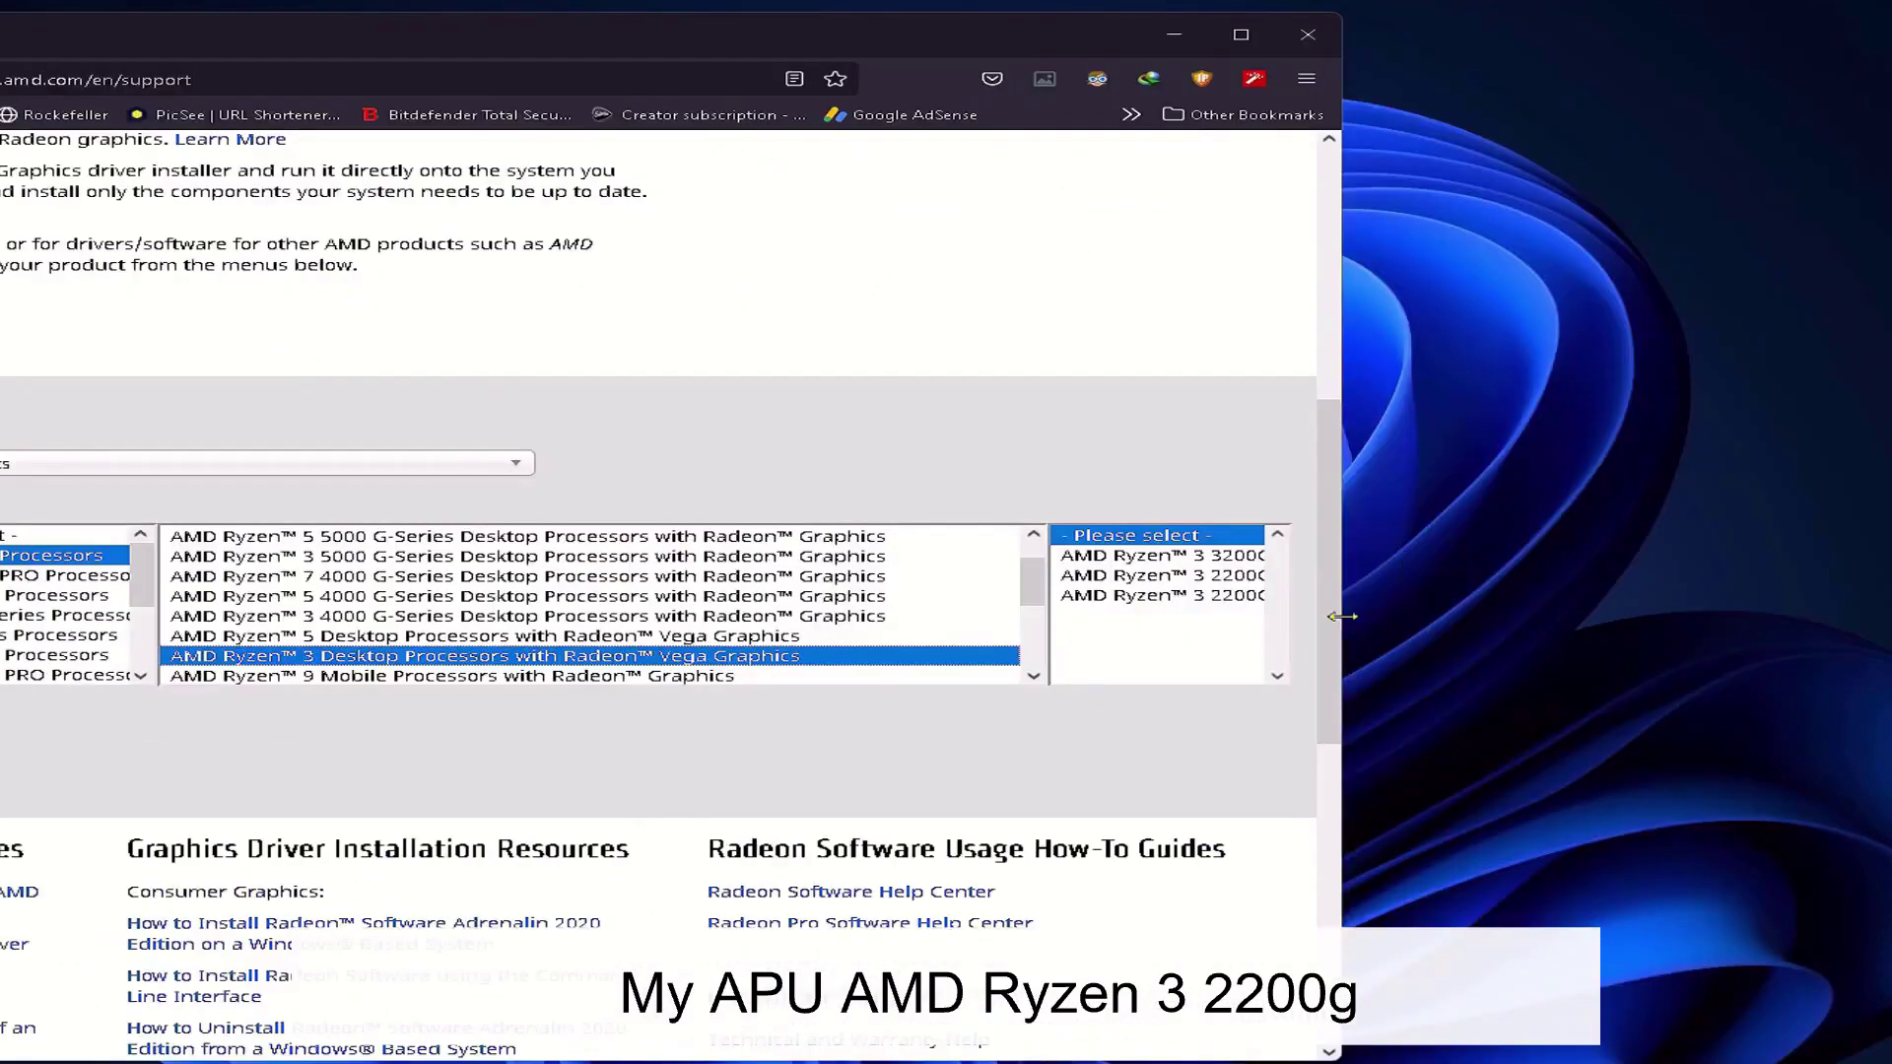
Step: Widen the browser window to read the model names, then choose AMD Ryzen 3 2200G and submit the product selection
drag(1341, 616, 1887, 619)
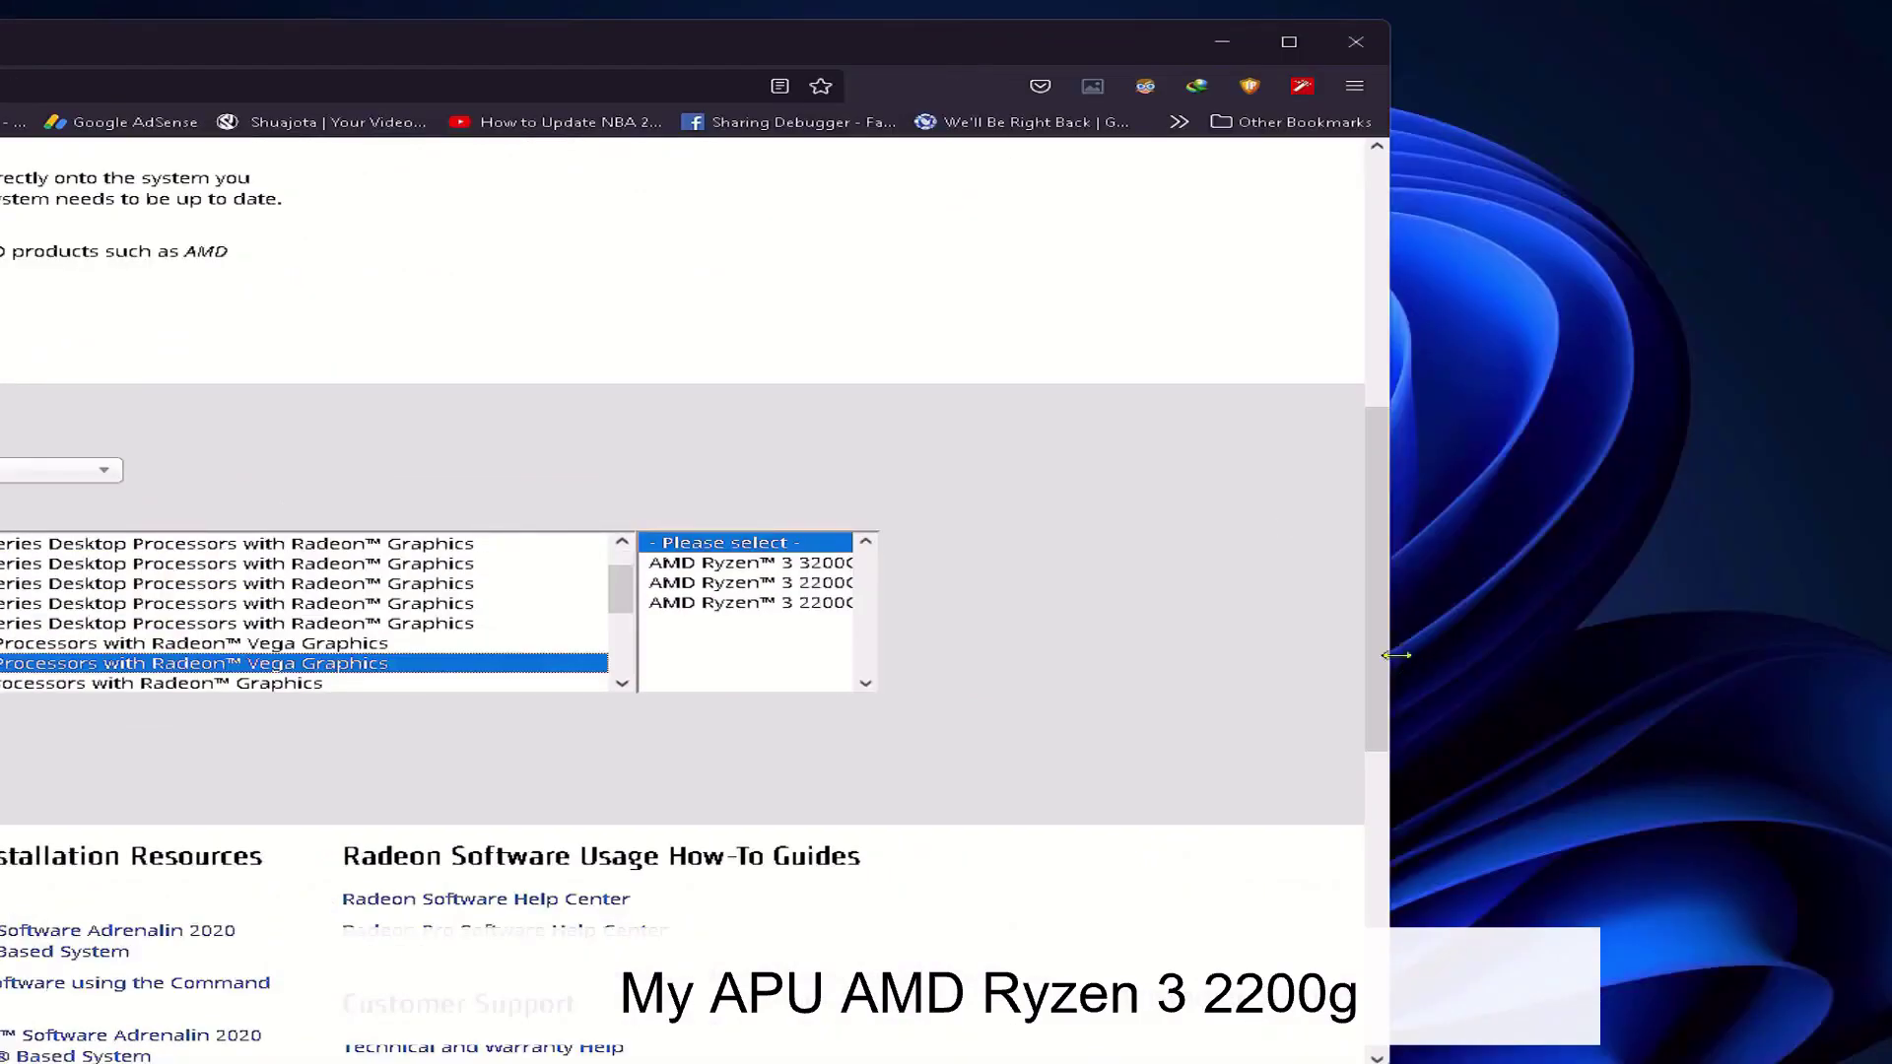
drag(1396, 655, 1505, 655)
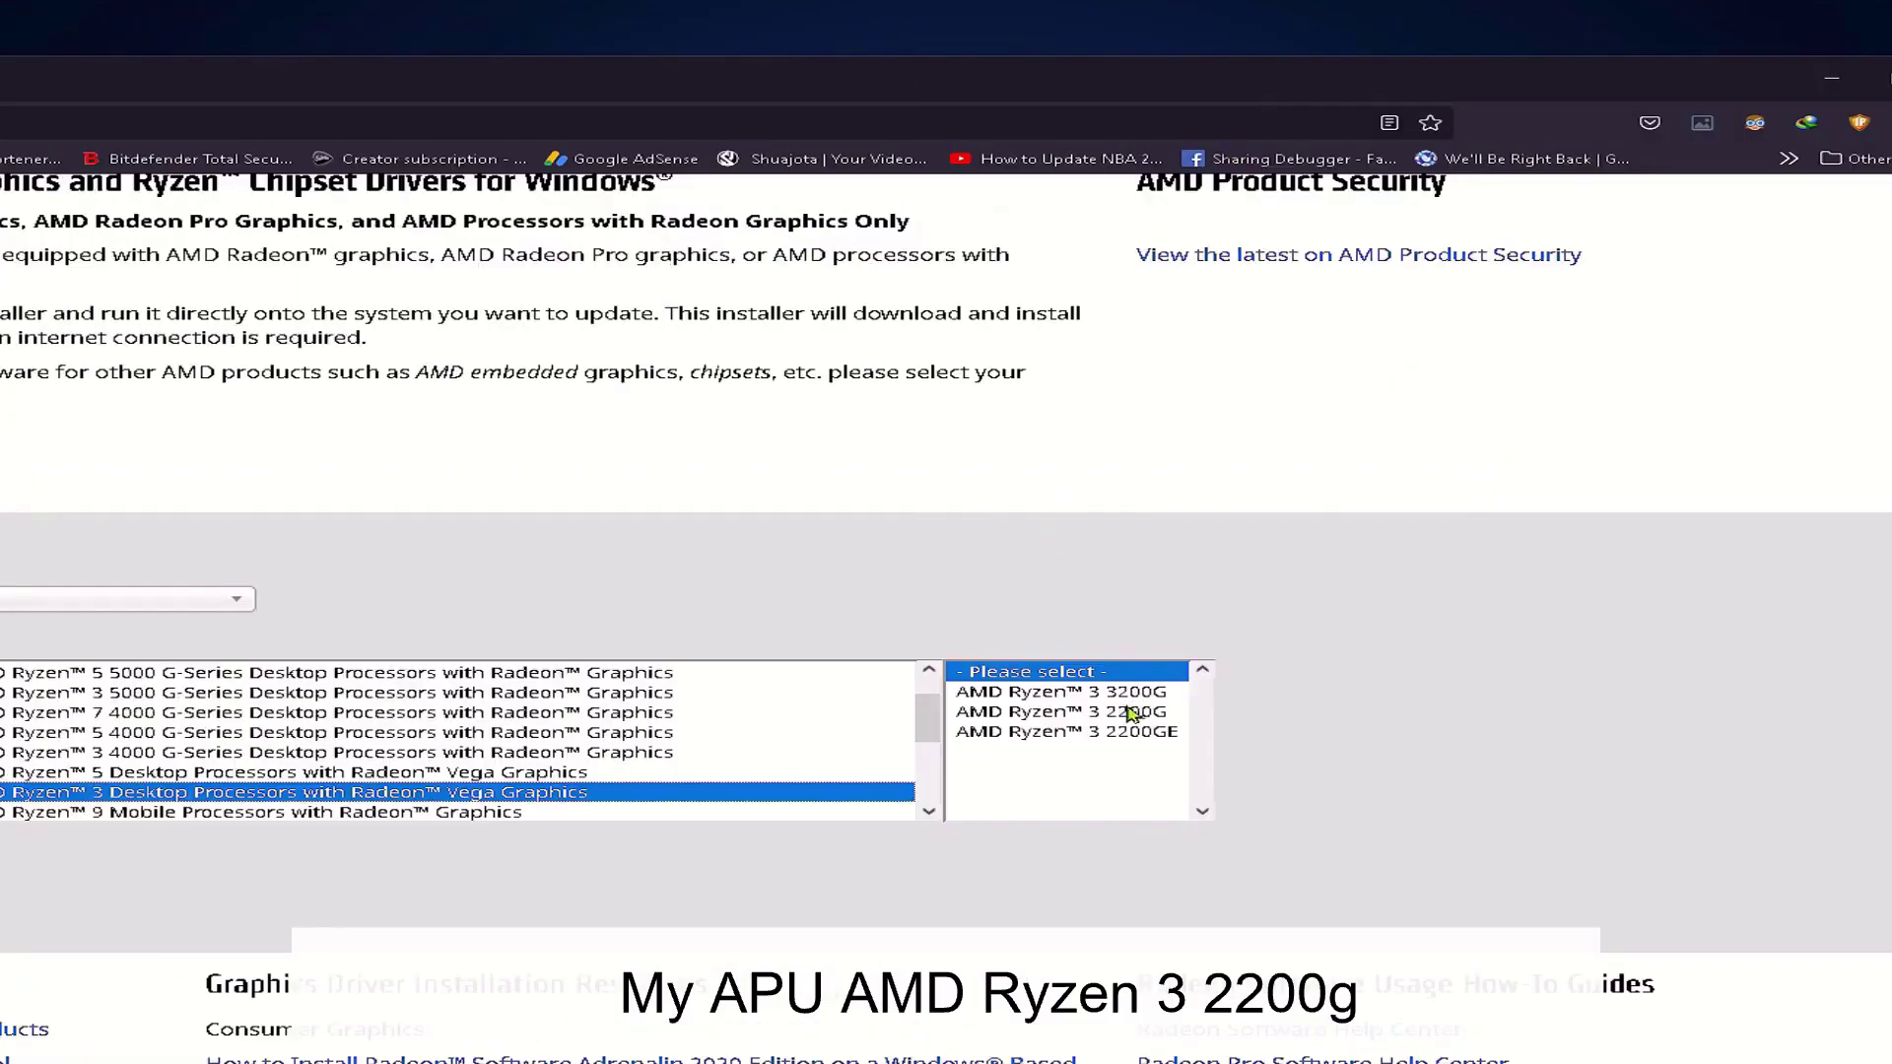
click(1130, 718)
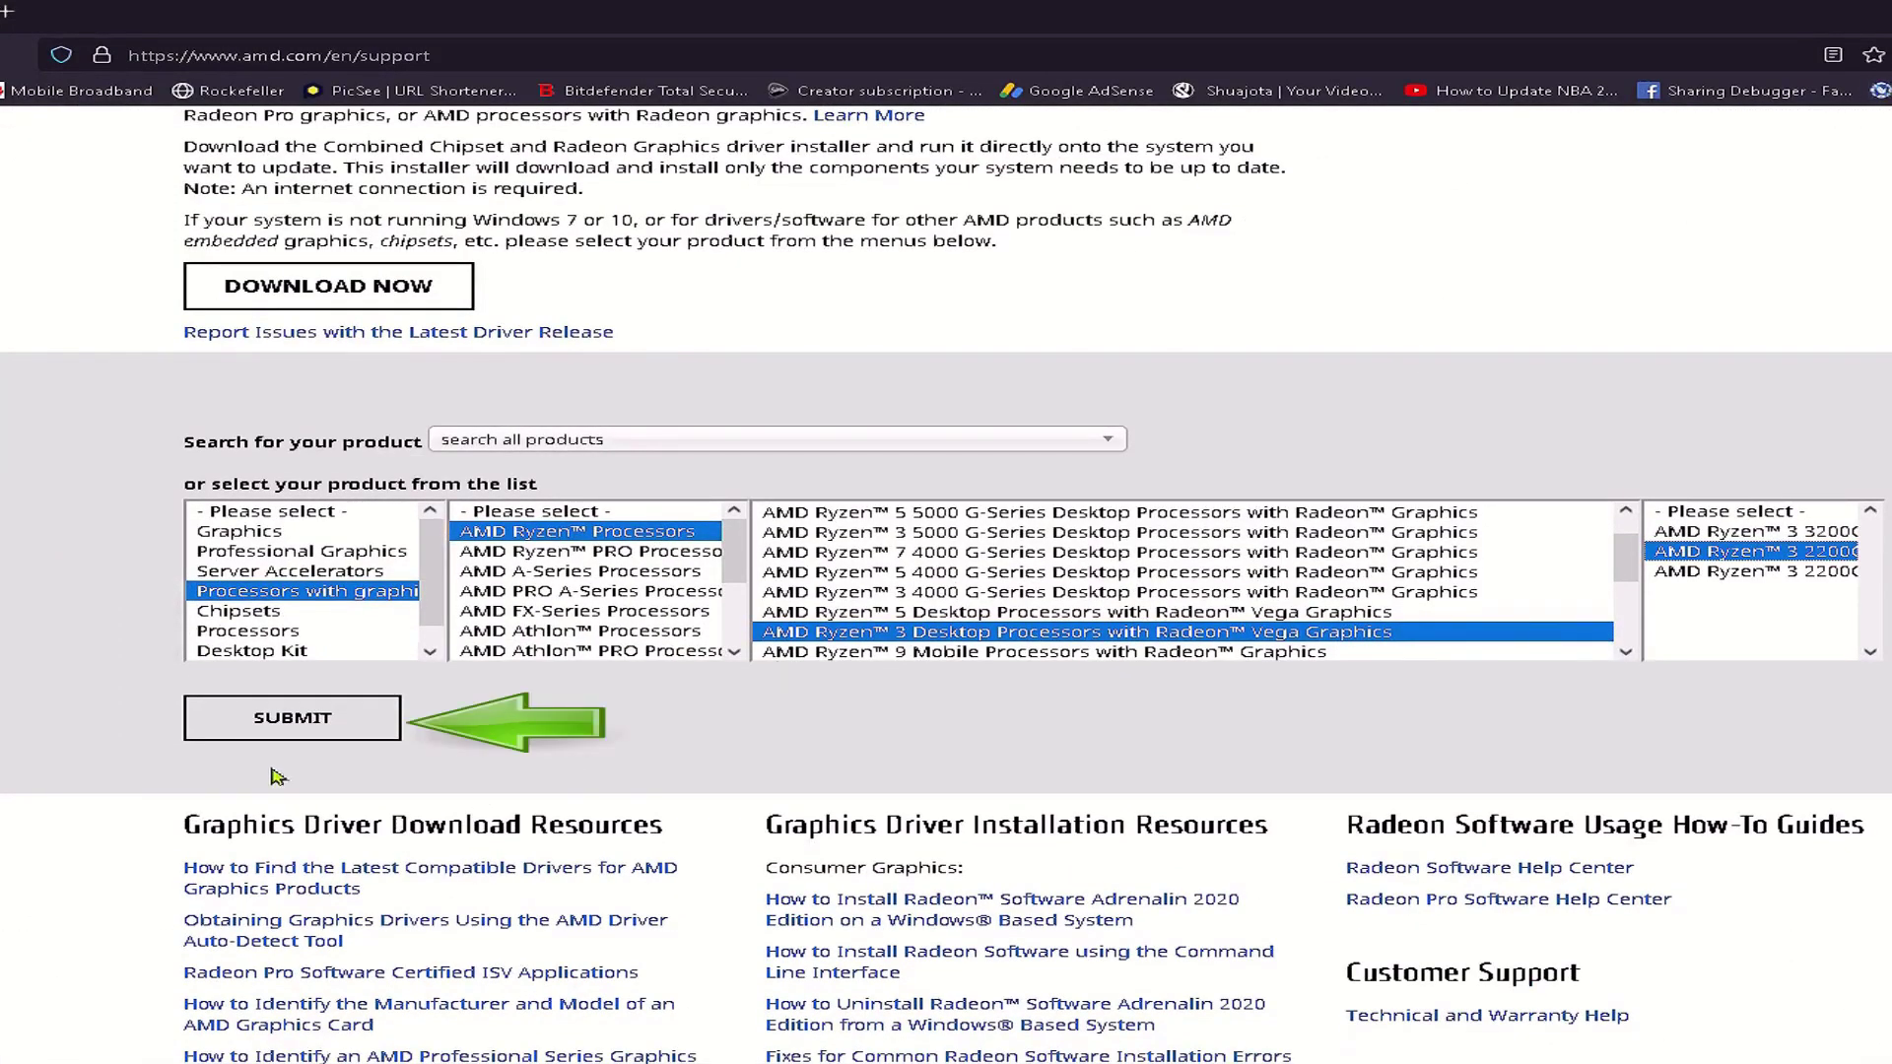
click(292, 717)
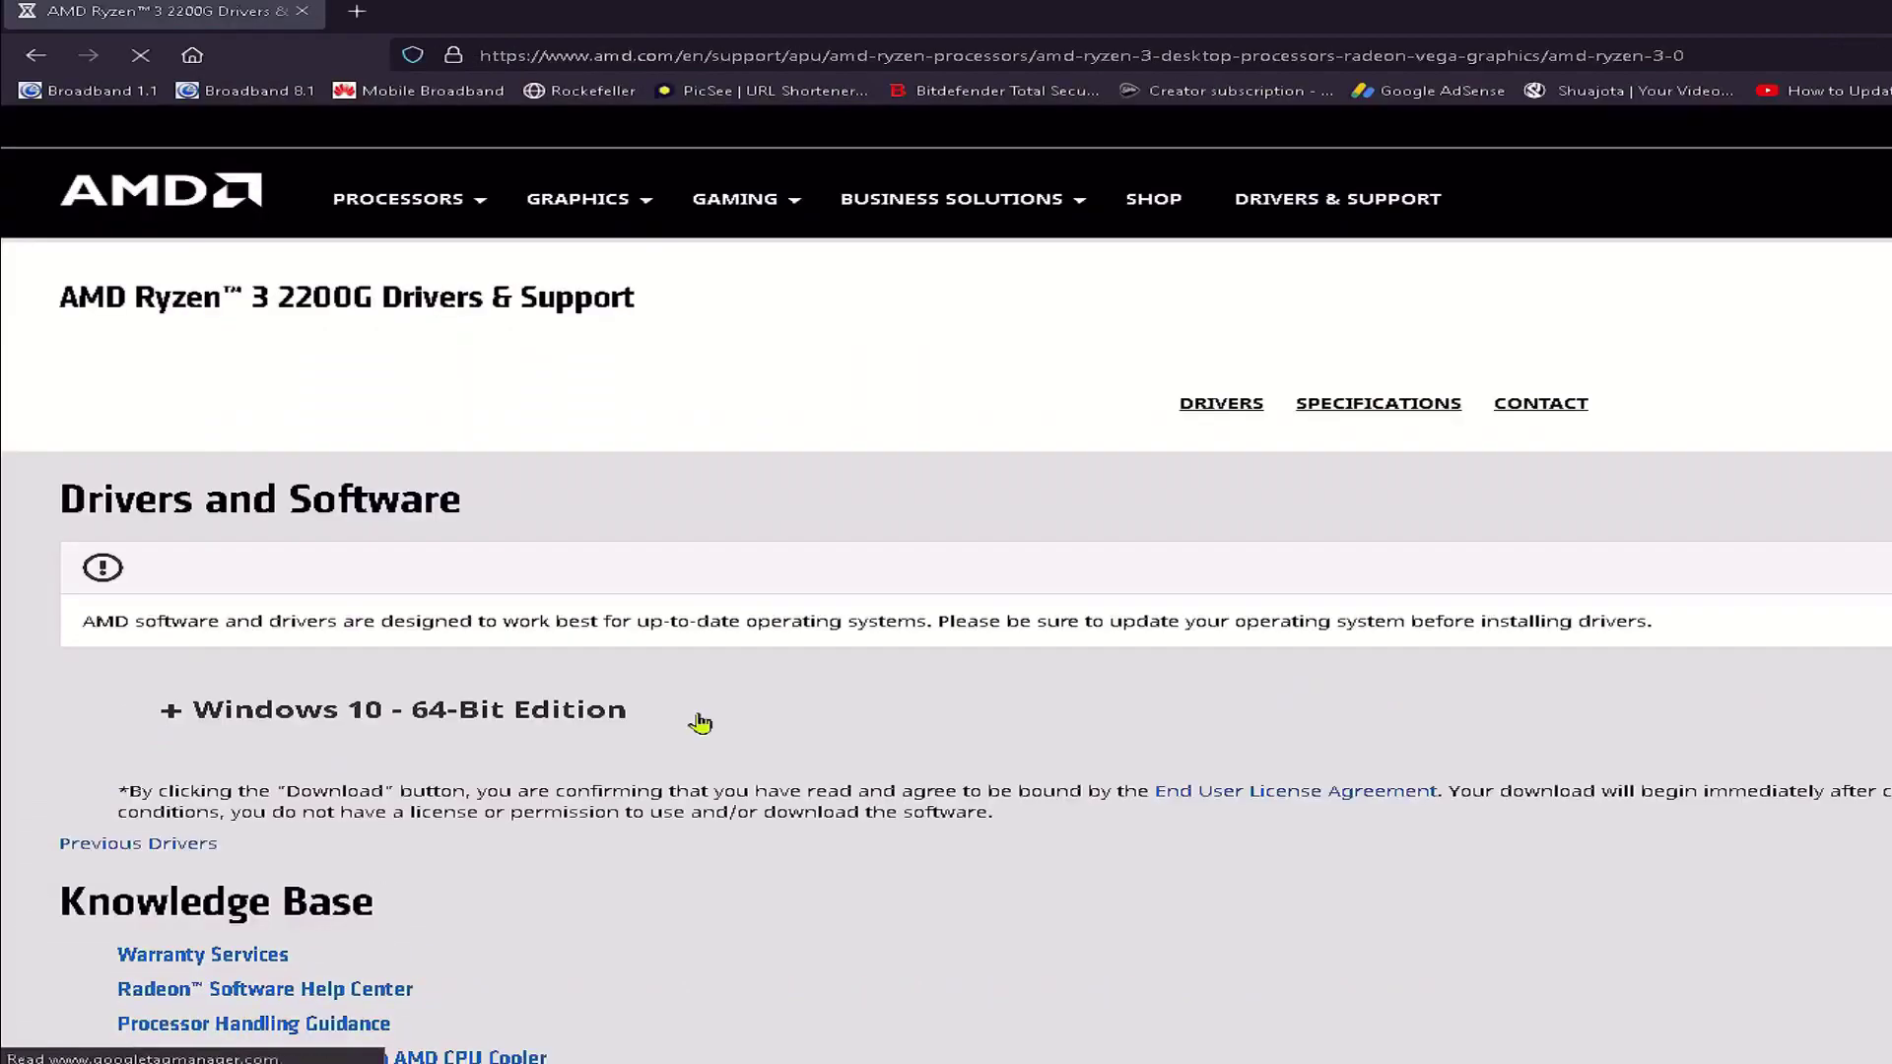
Step: Expand the Windows 10 - 64-Bit Edition drivers and start downloading Radeon Software Adrenalin 21.8.2 Optional
scroll(701, 724, down, 4)
click(174, 351)
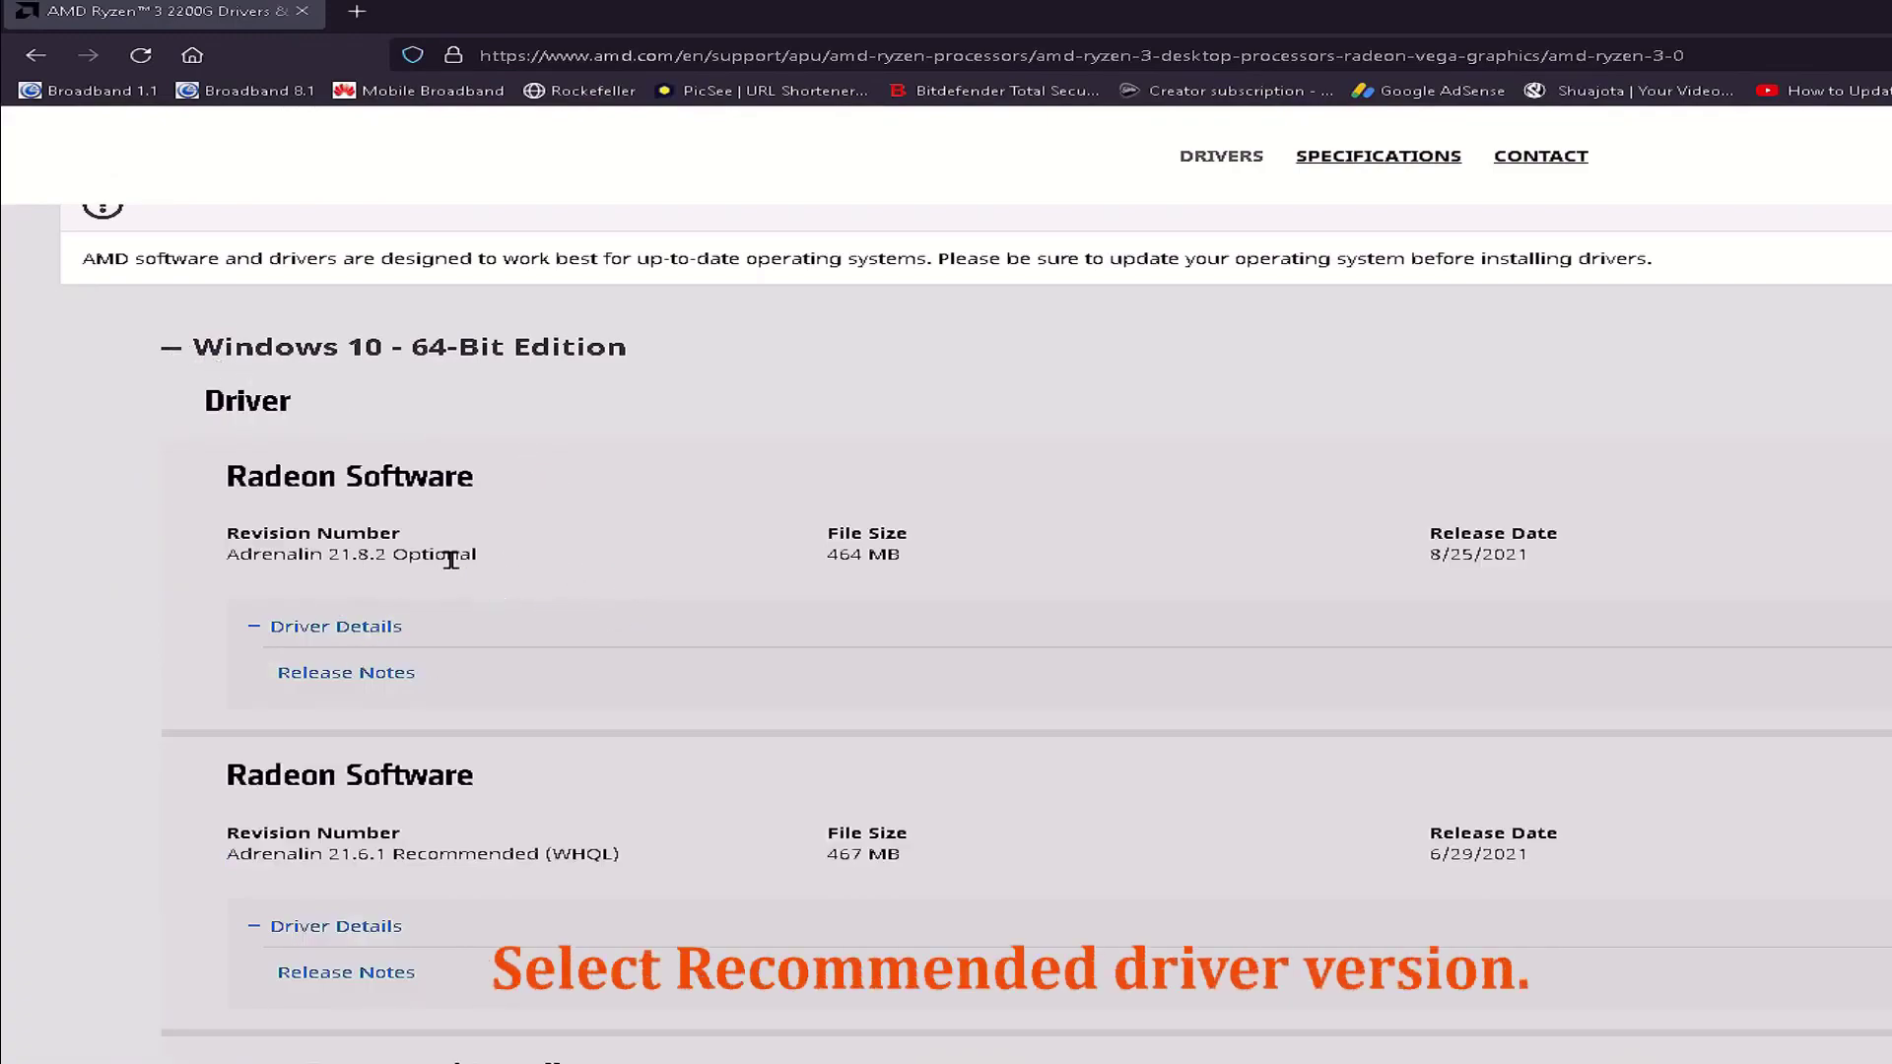
click(260, 629)
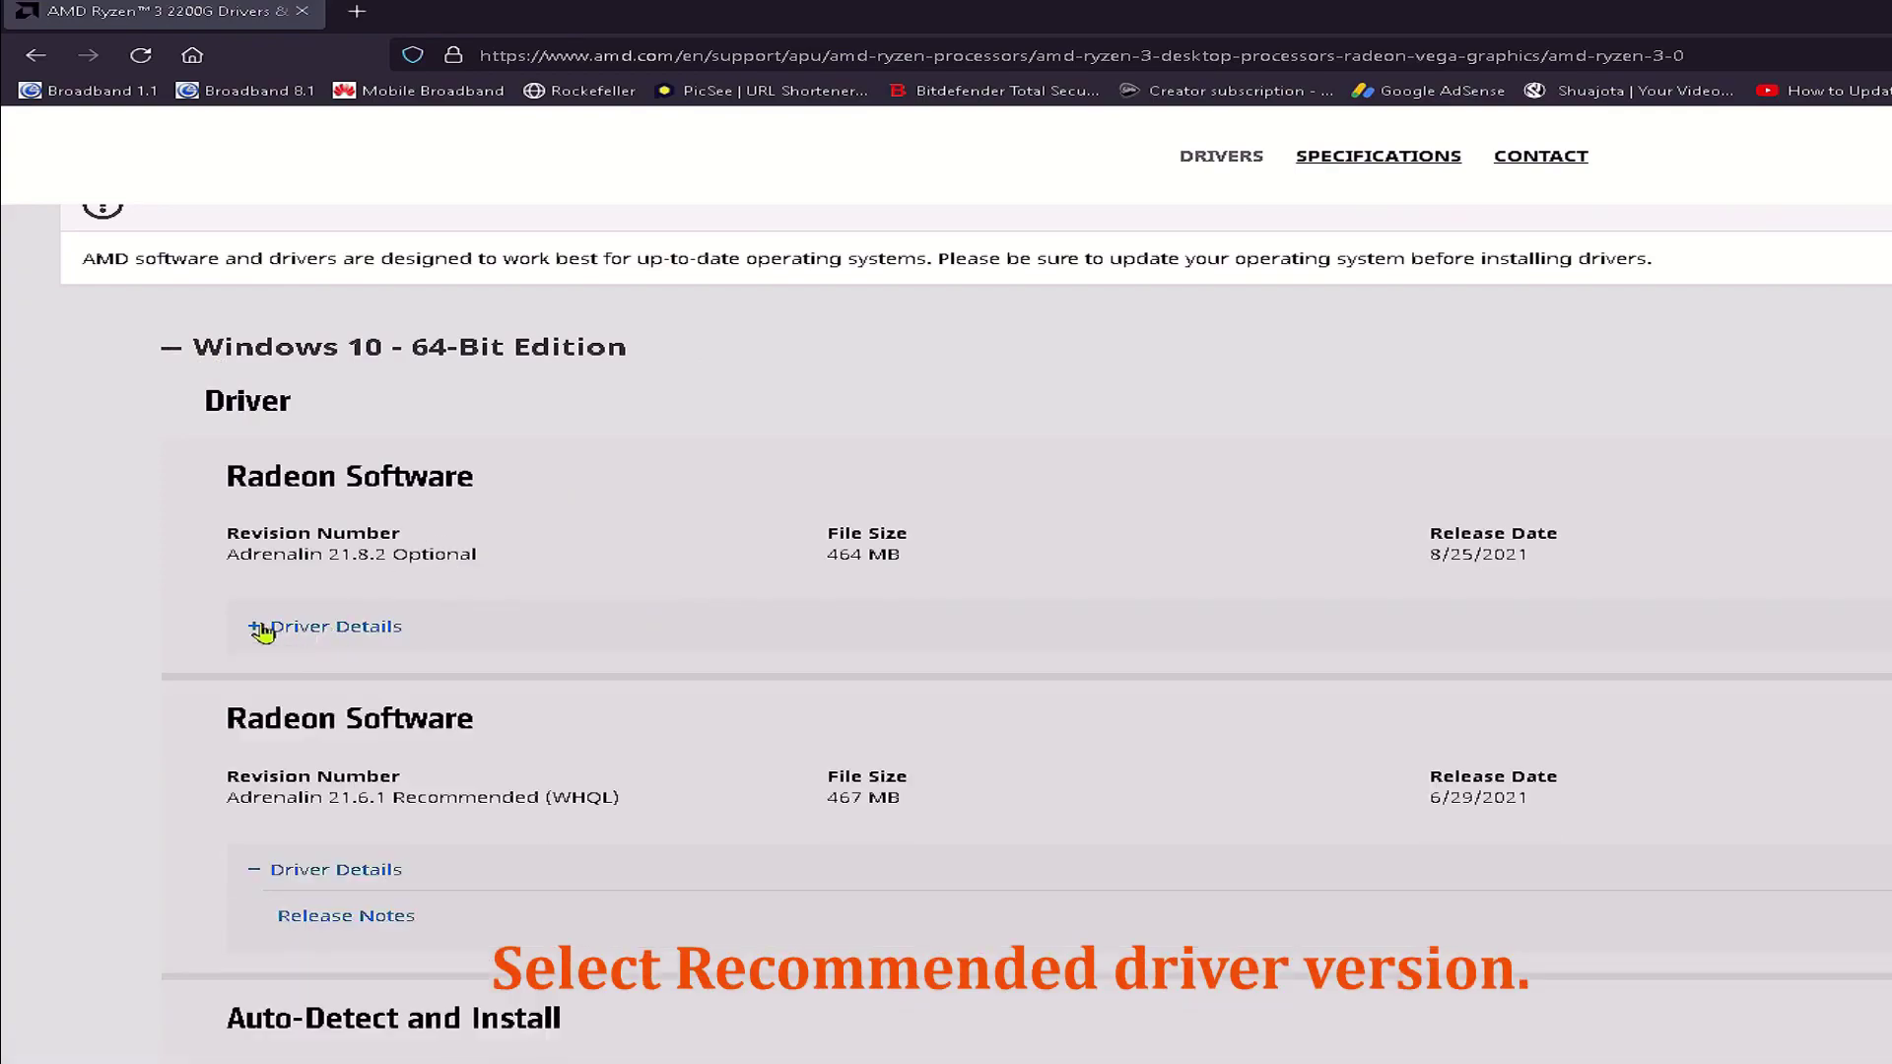
scroll(561, 630, down, 3)
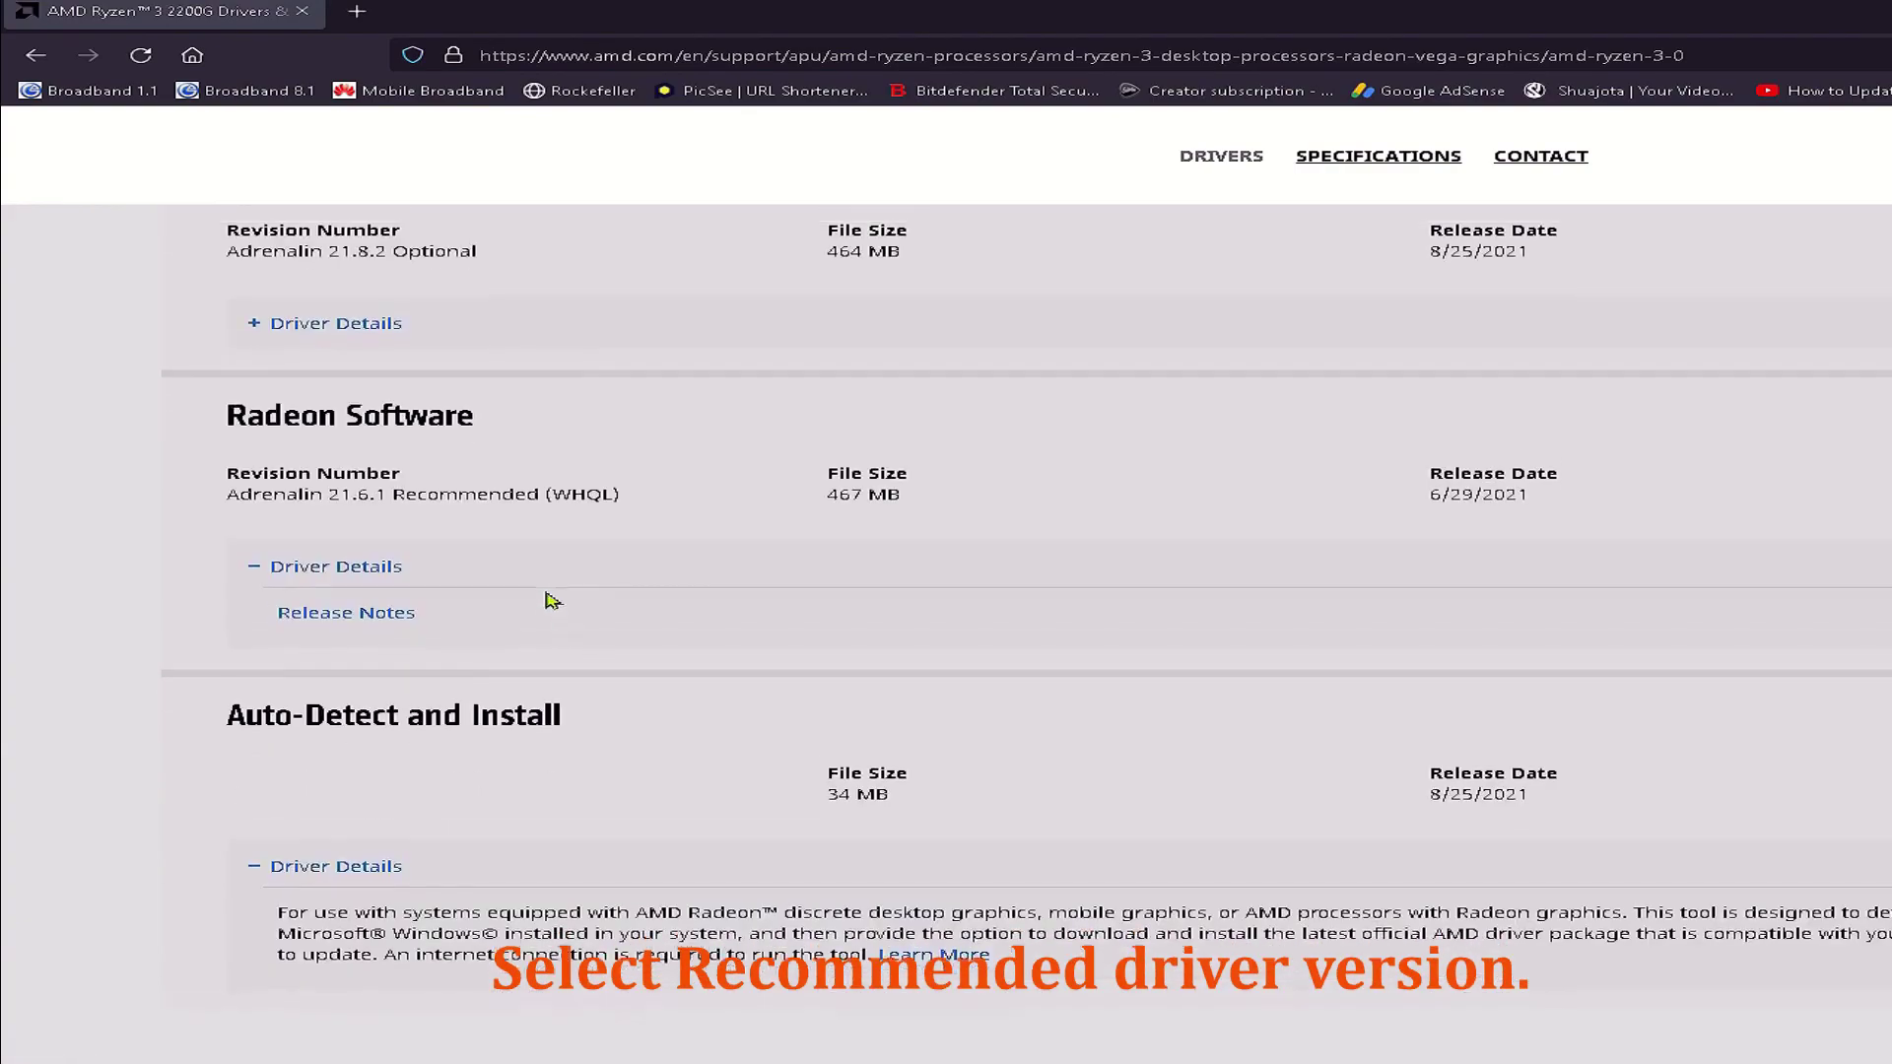
scroll(592, 554, up, 2)
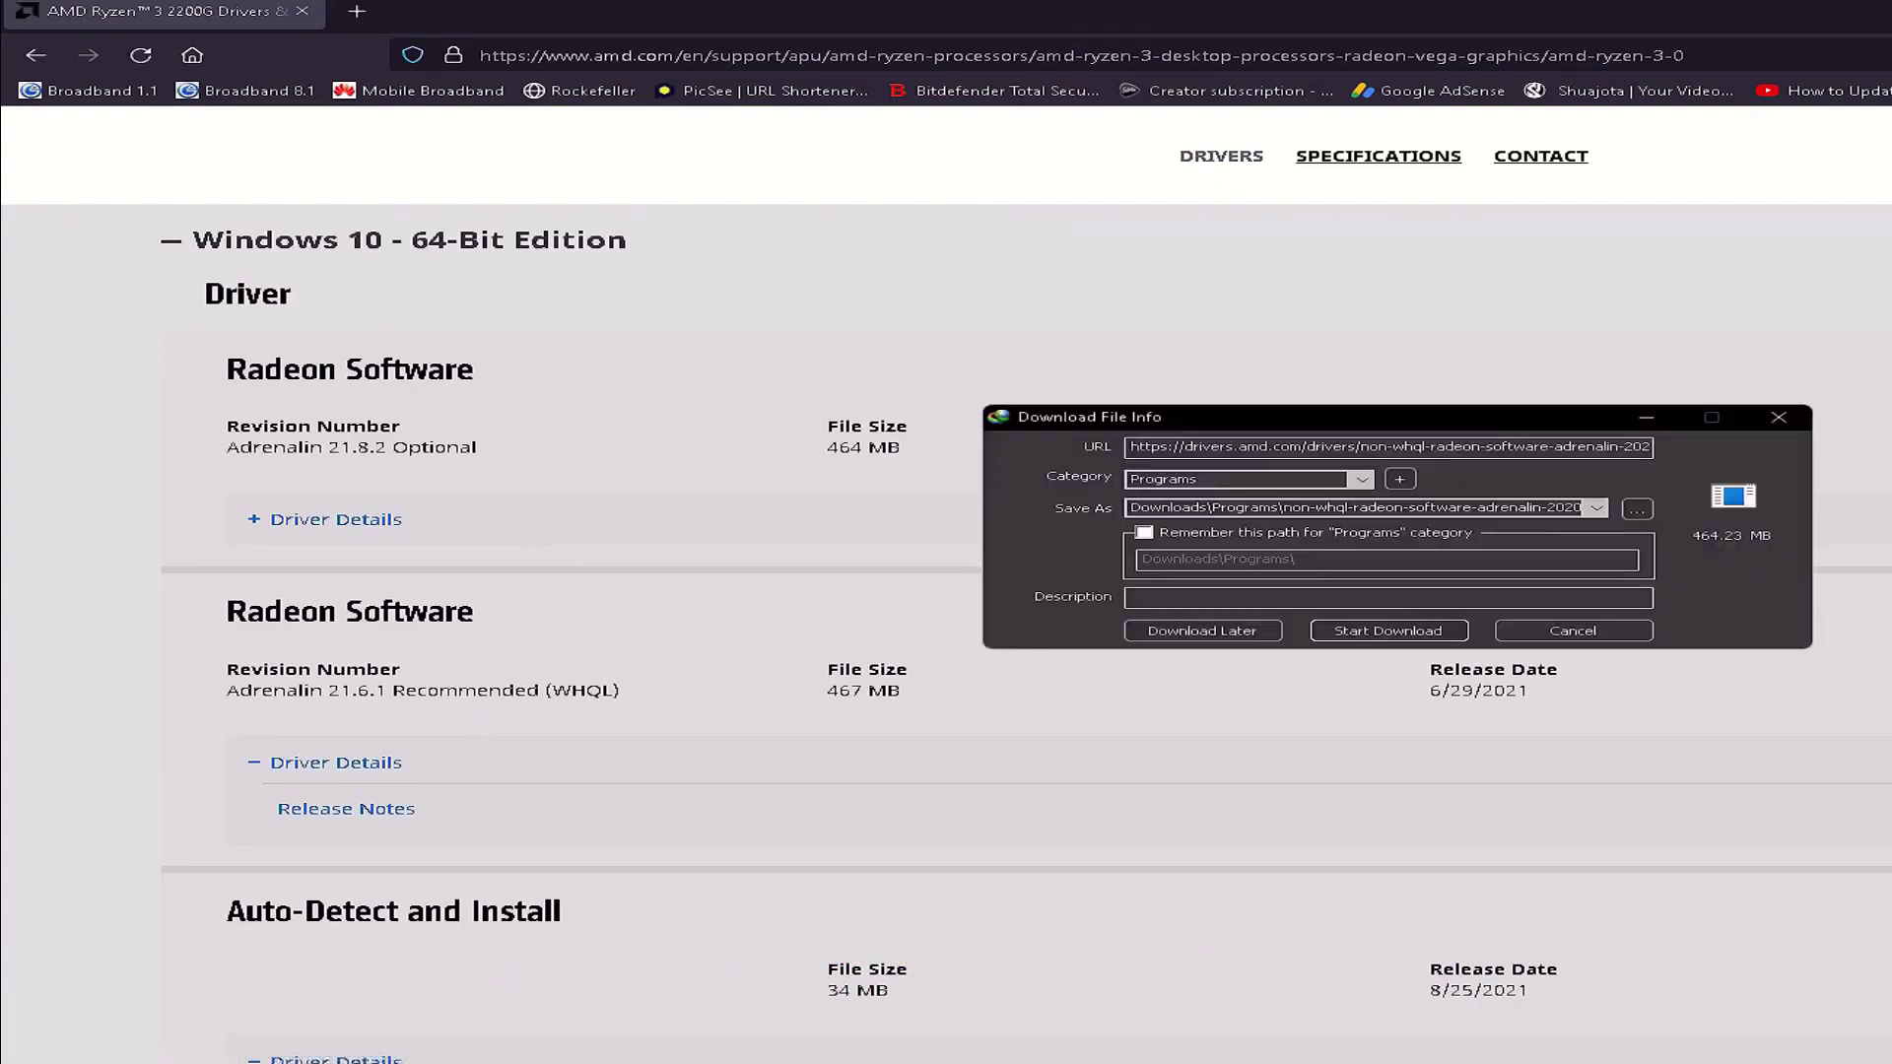
click(1384, 637)
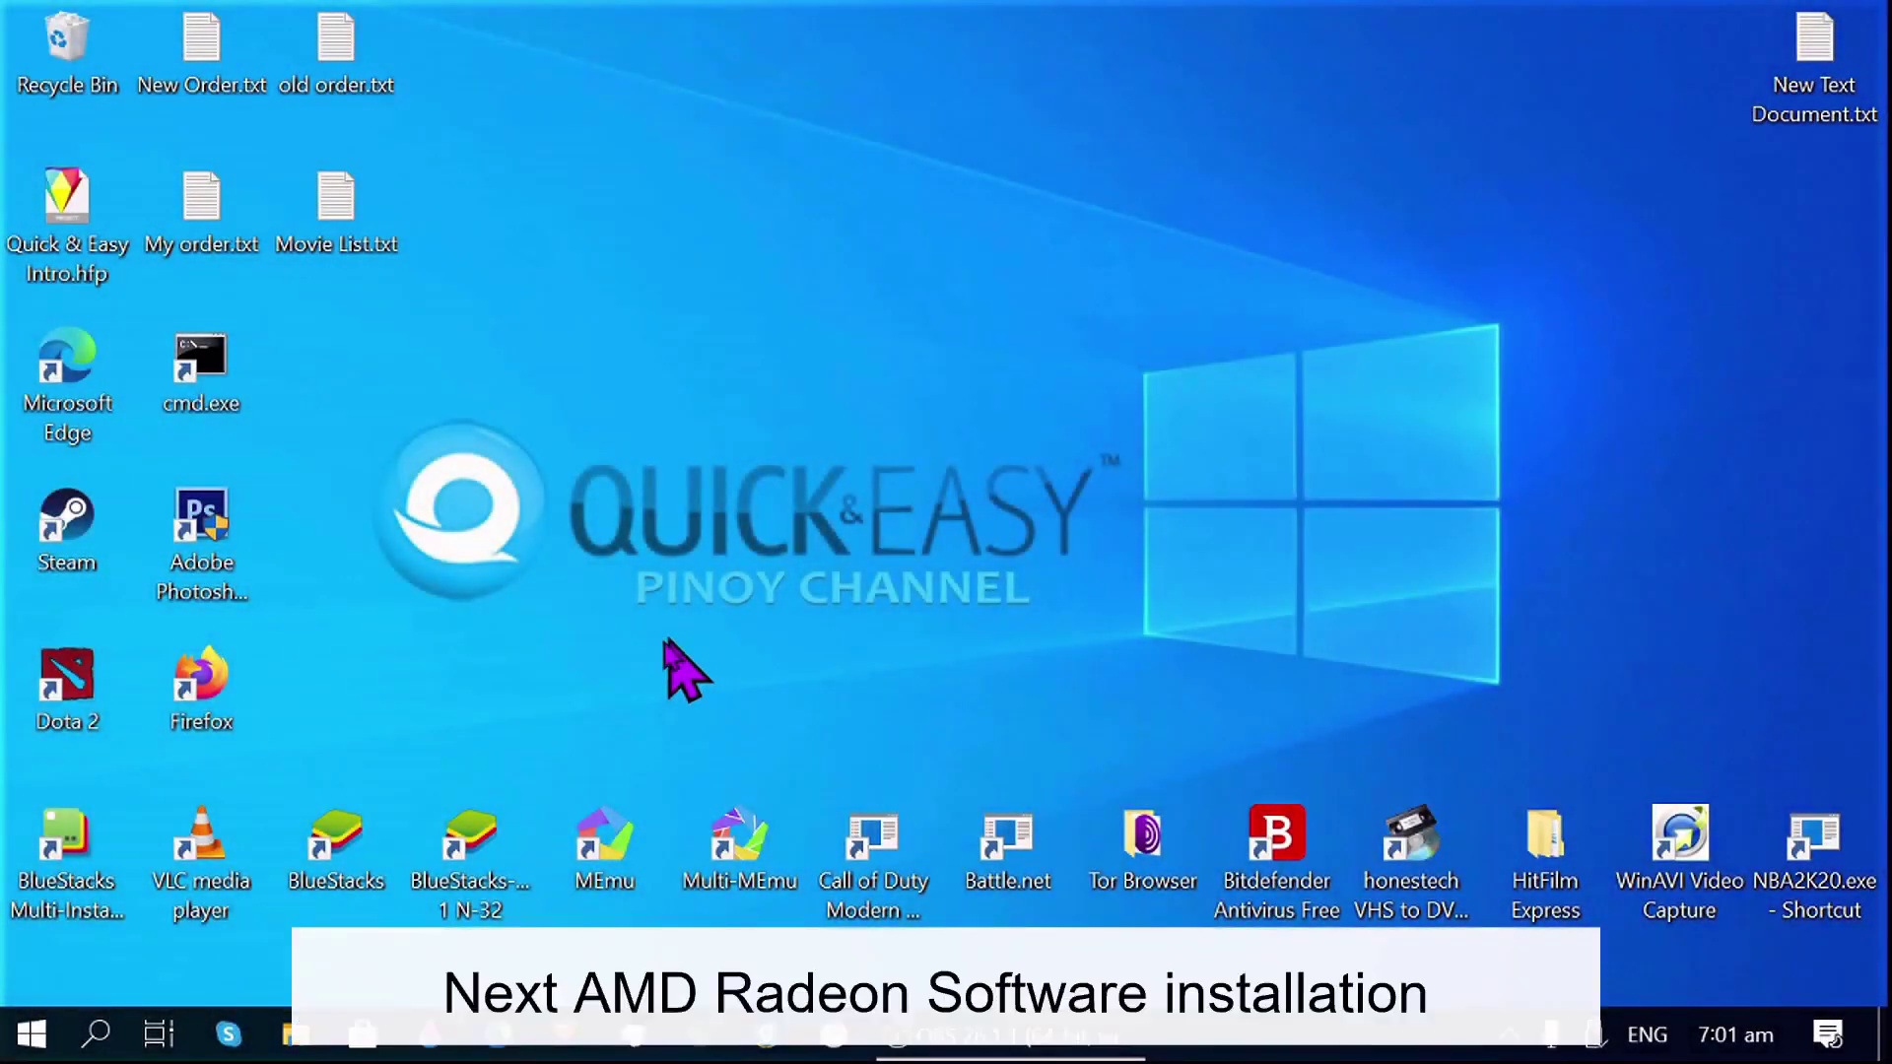
Step: Run the Radeon Software Adrenalin 2020 21.1.1 installer from the Downloads folder with its preset destination folder, and close File Explorer
click(298, 1053)
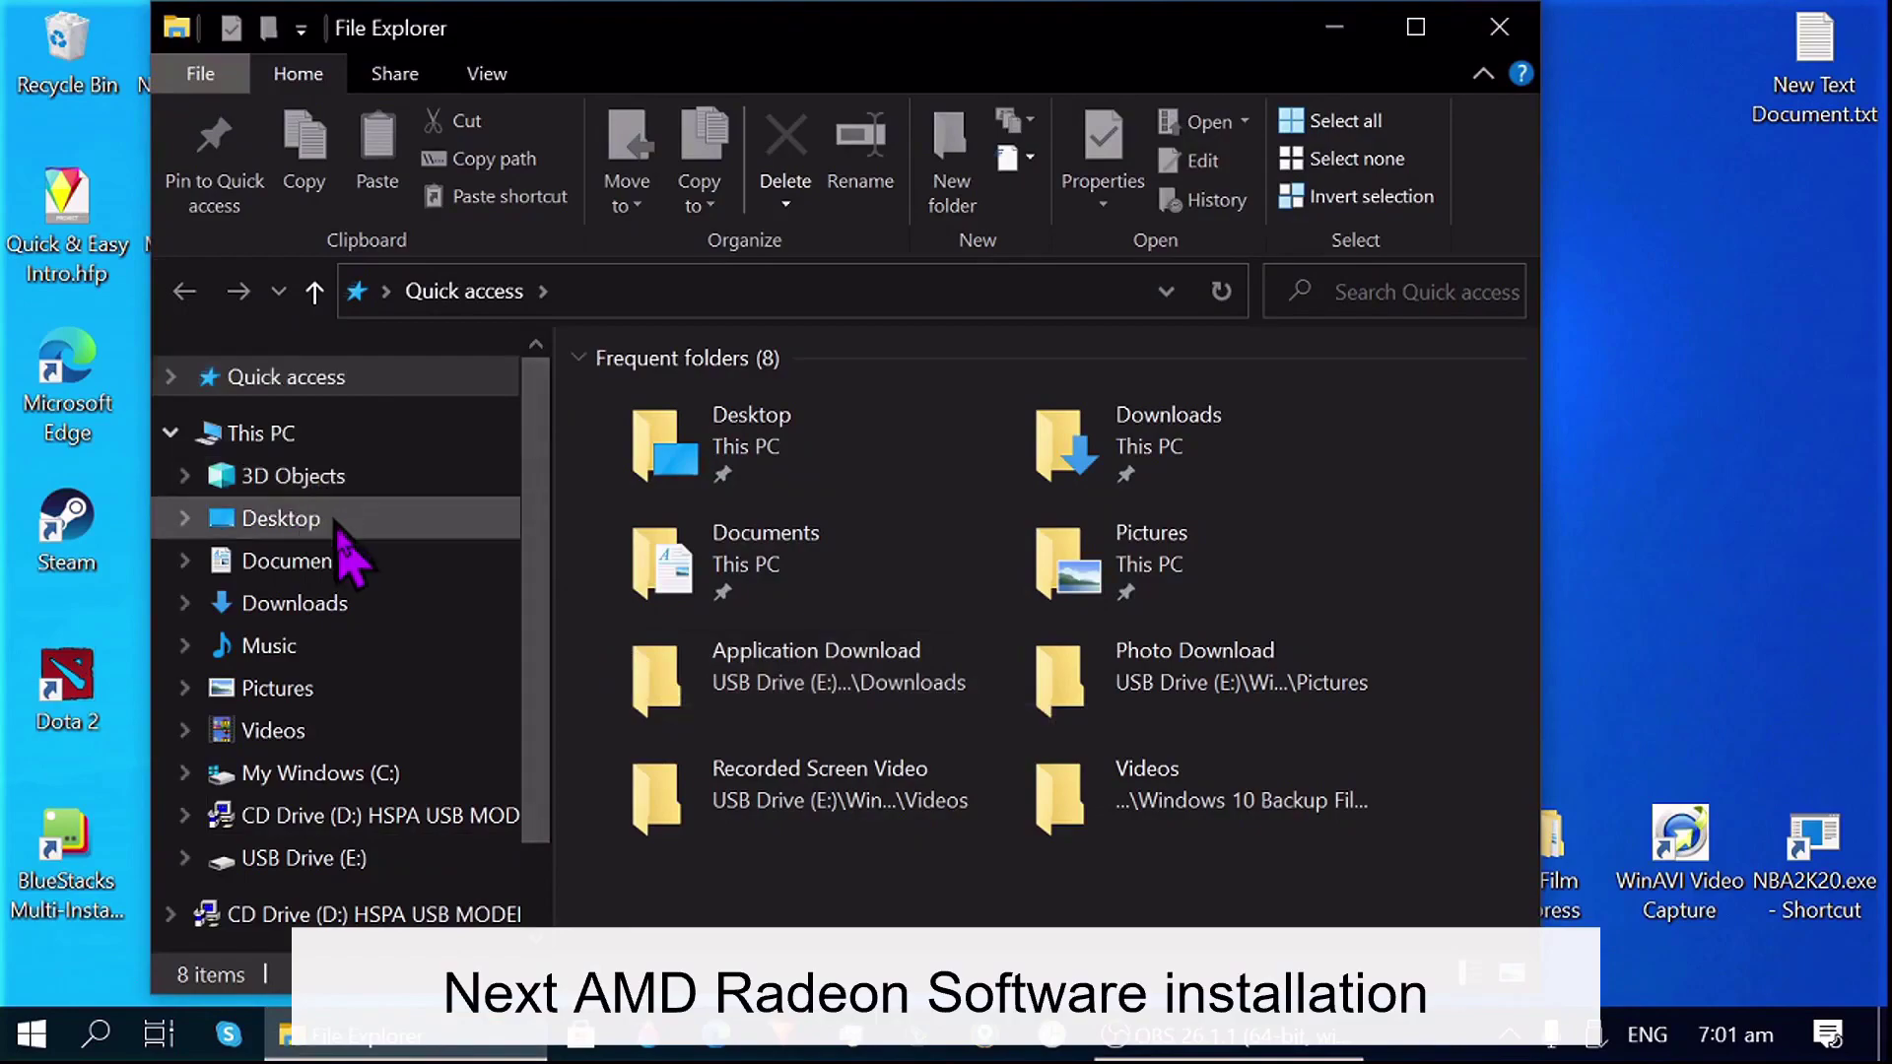
click(369, 603)
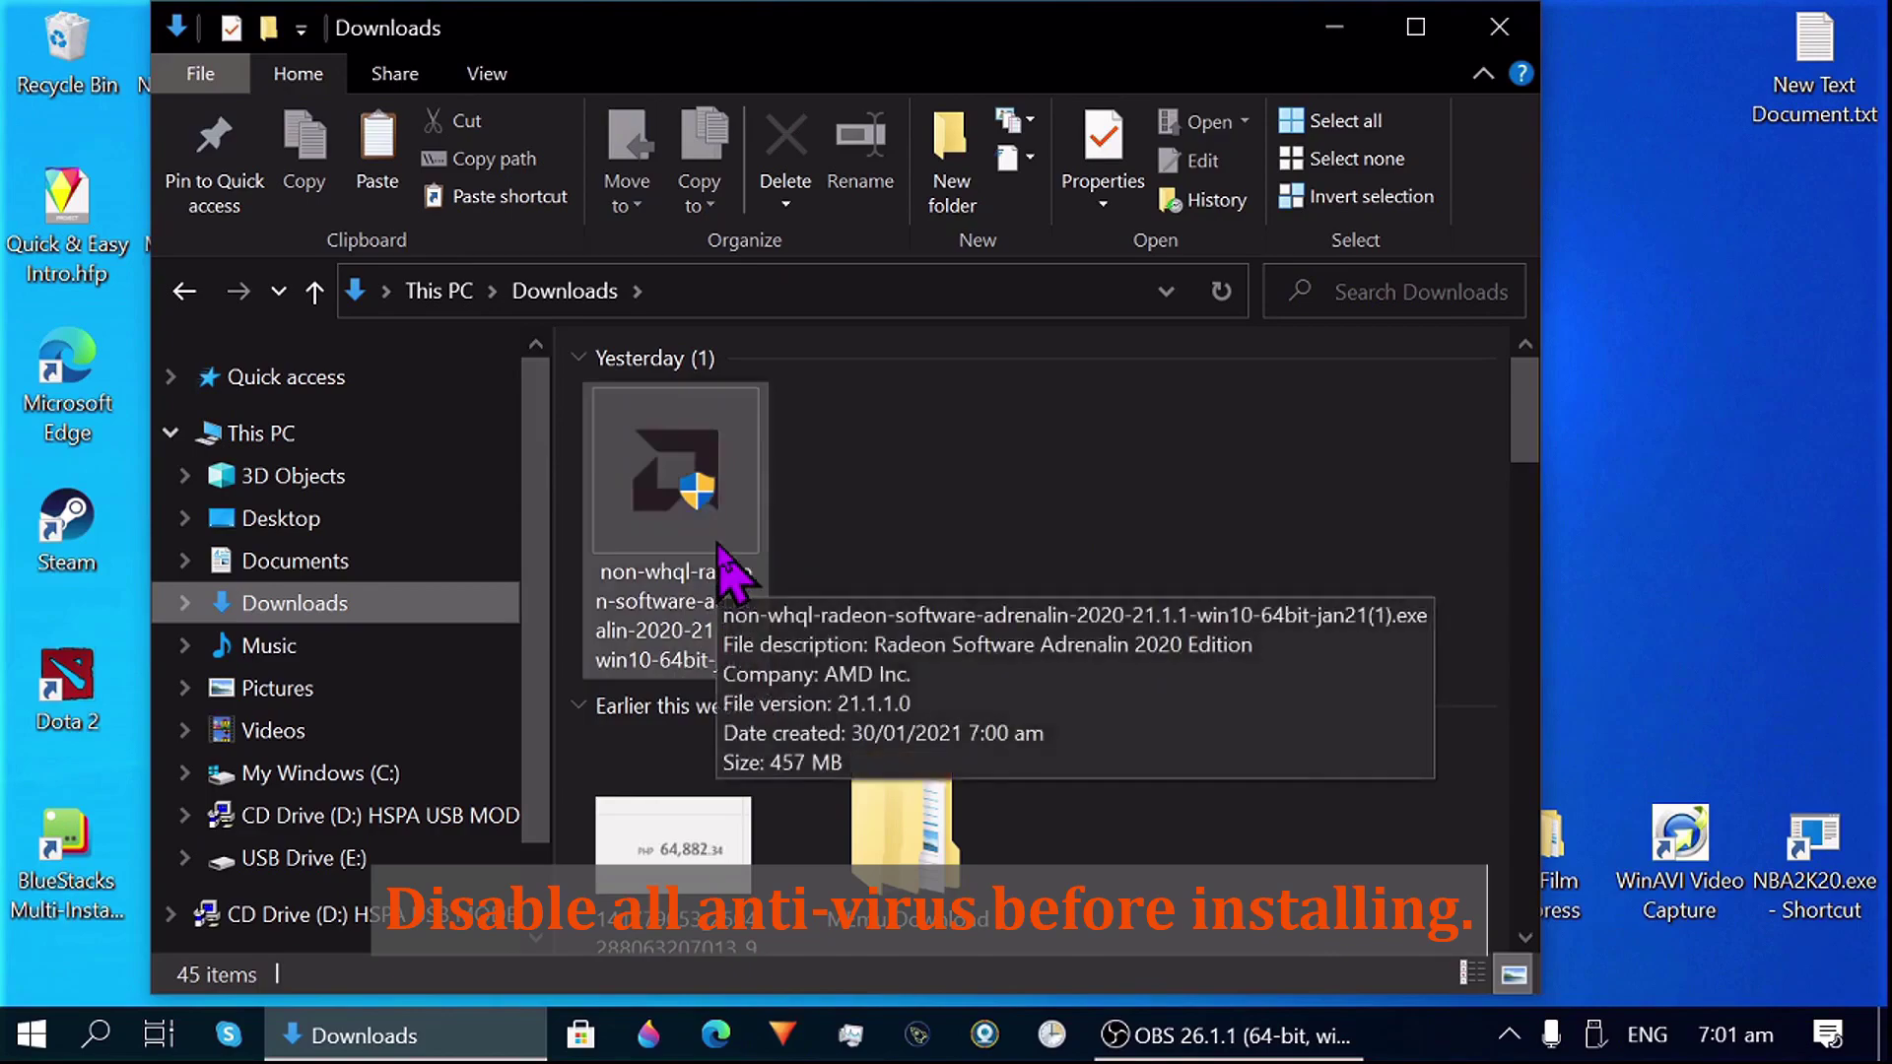
double_click(717, 532)
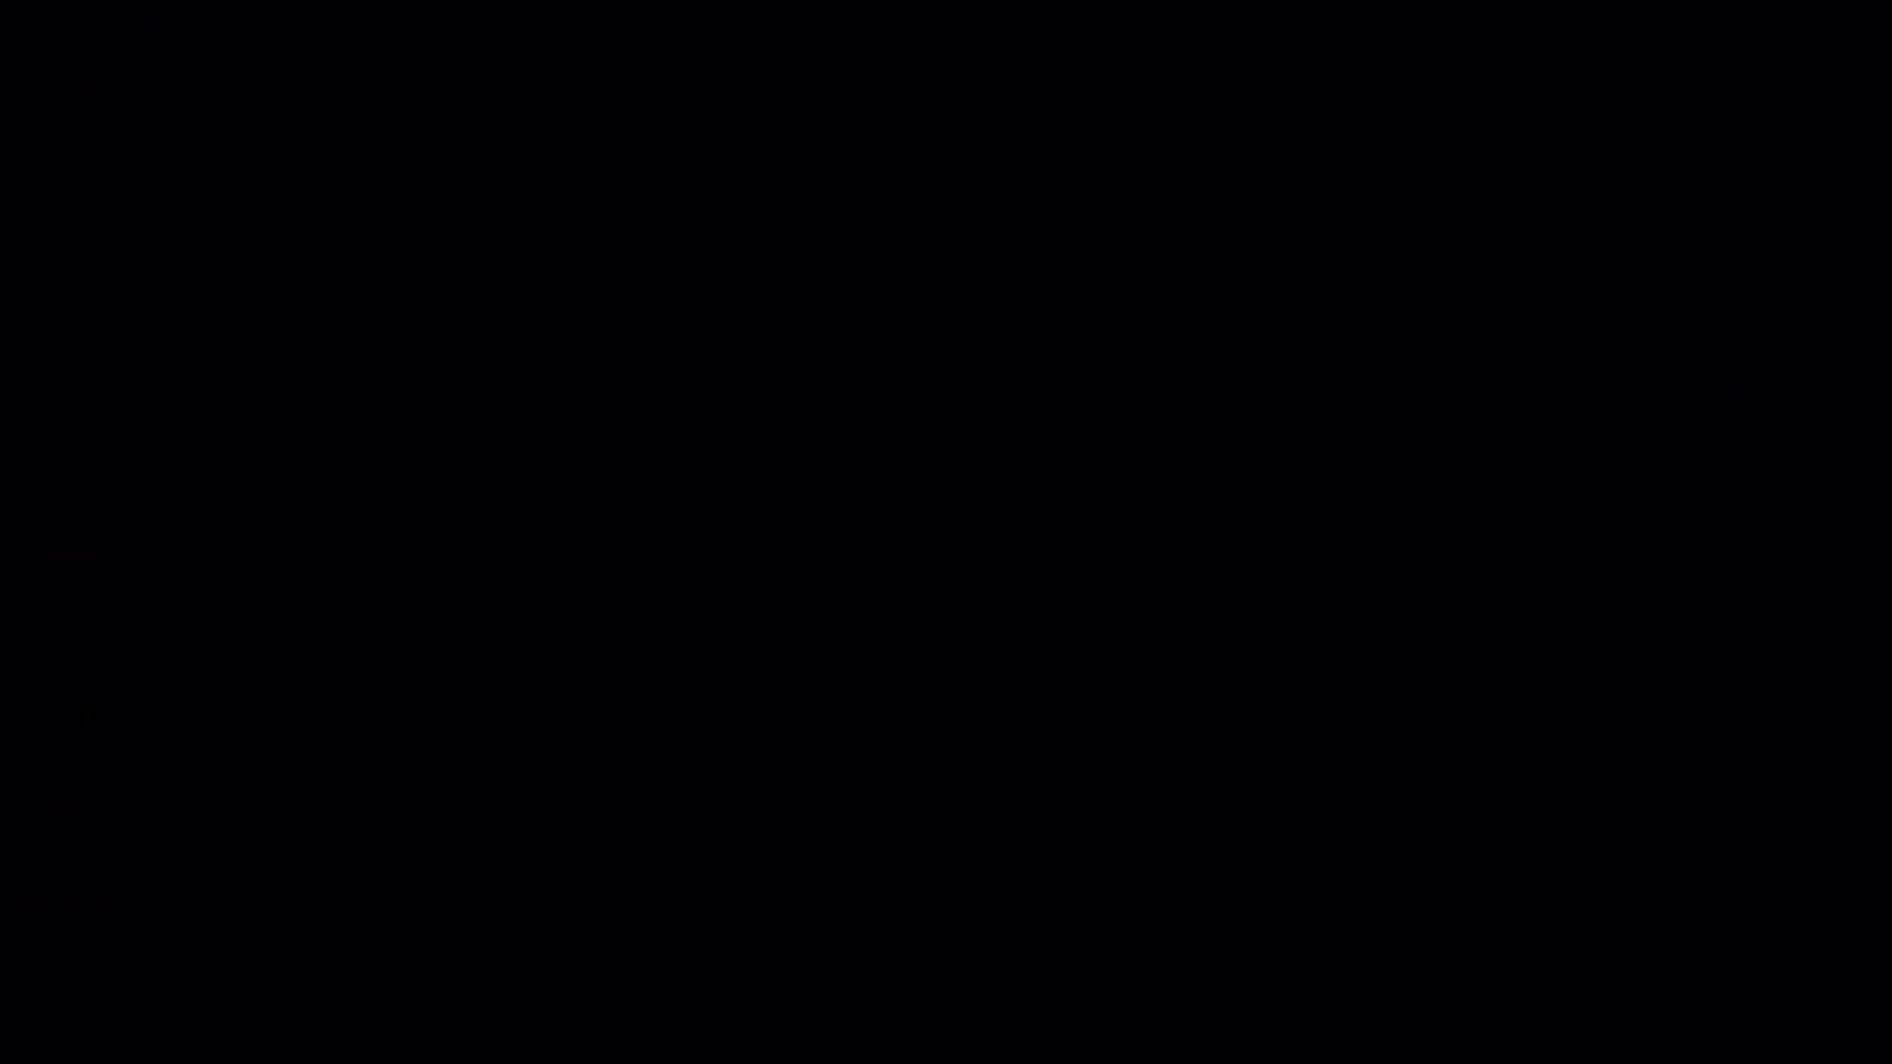
click(794, 642)
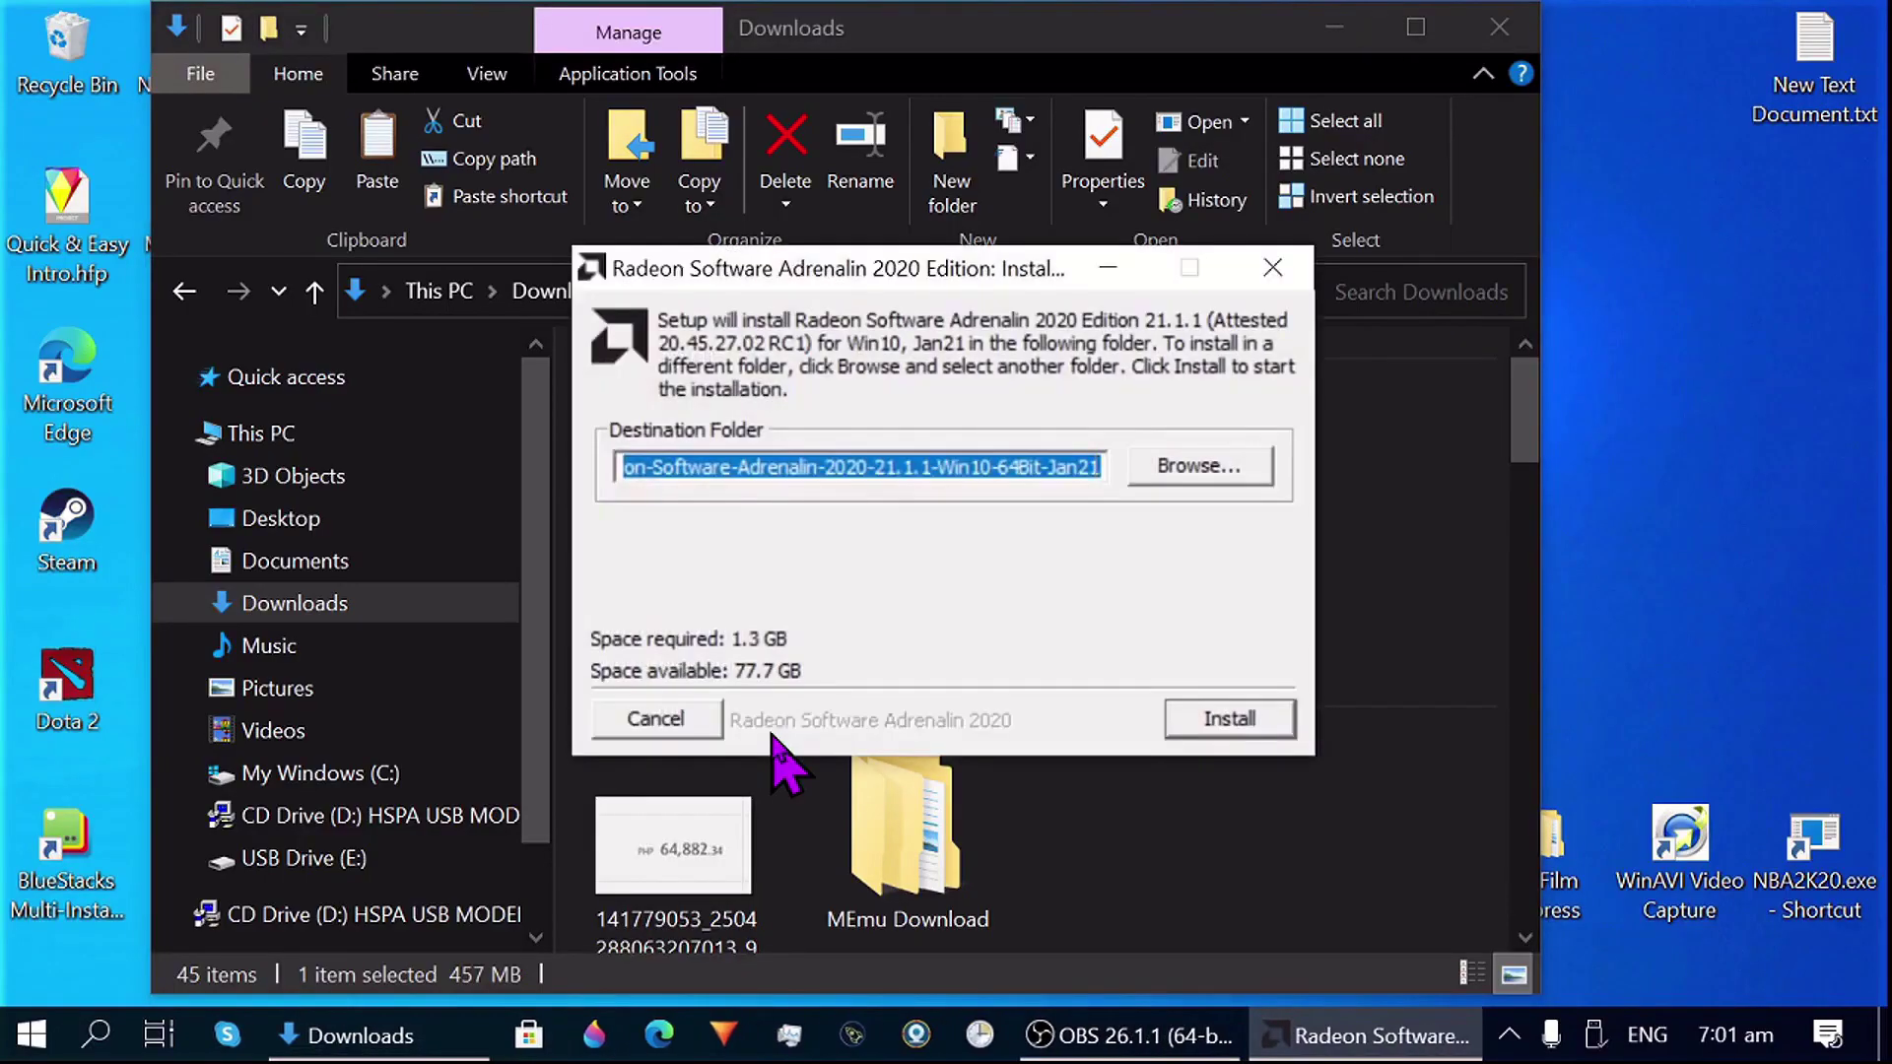
click(1243, 730)
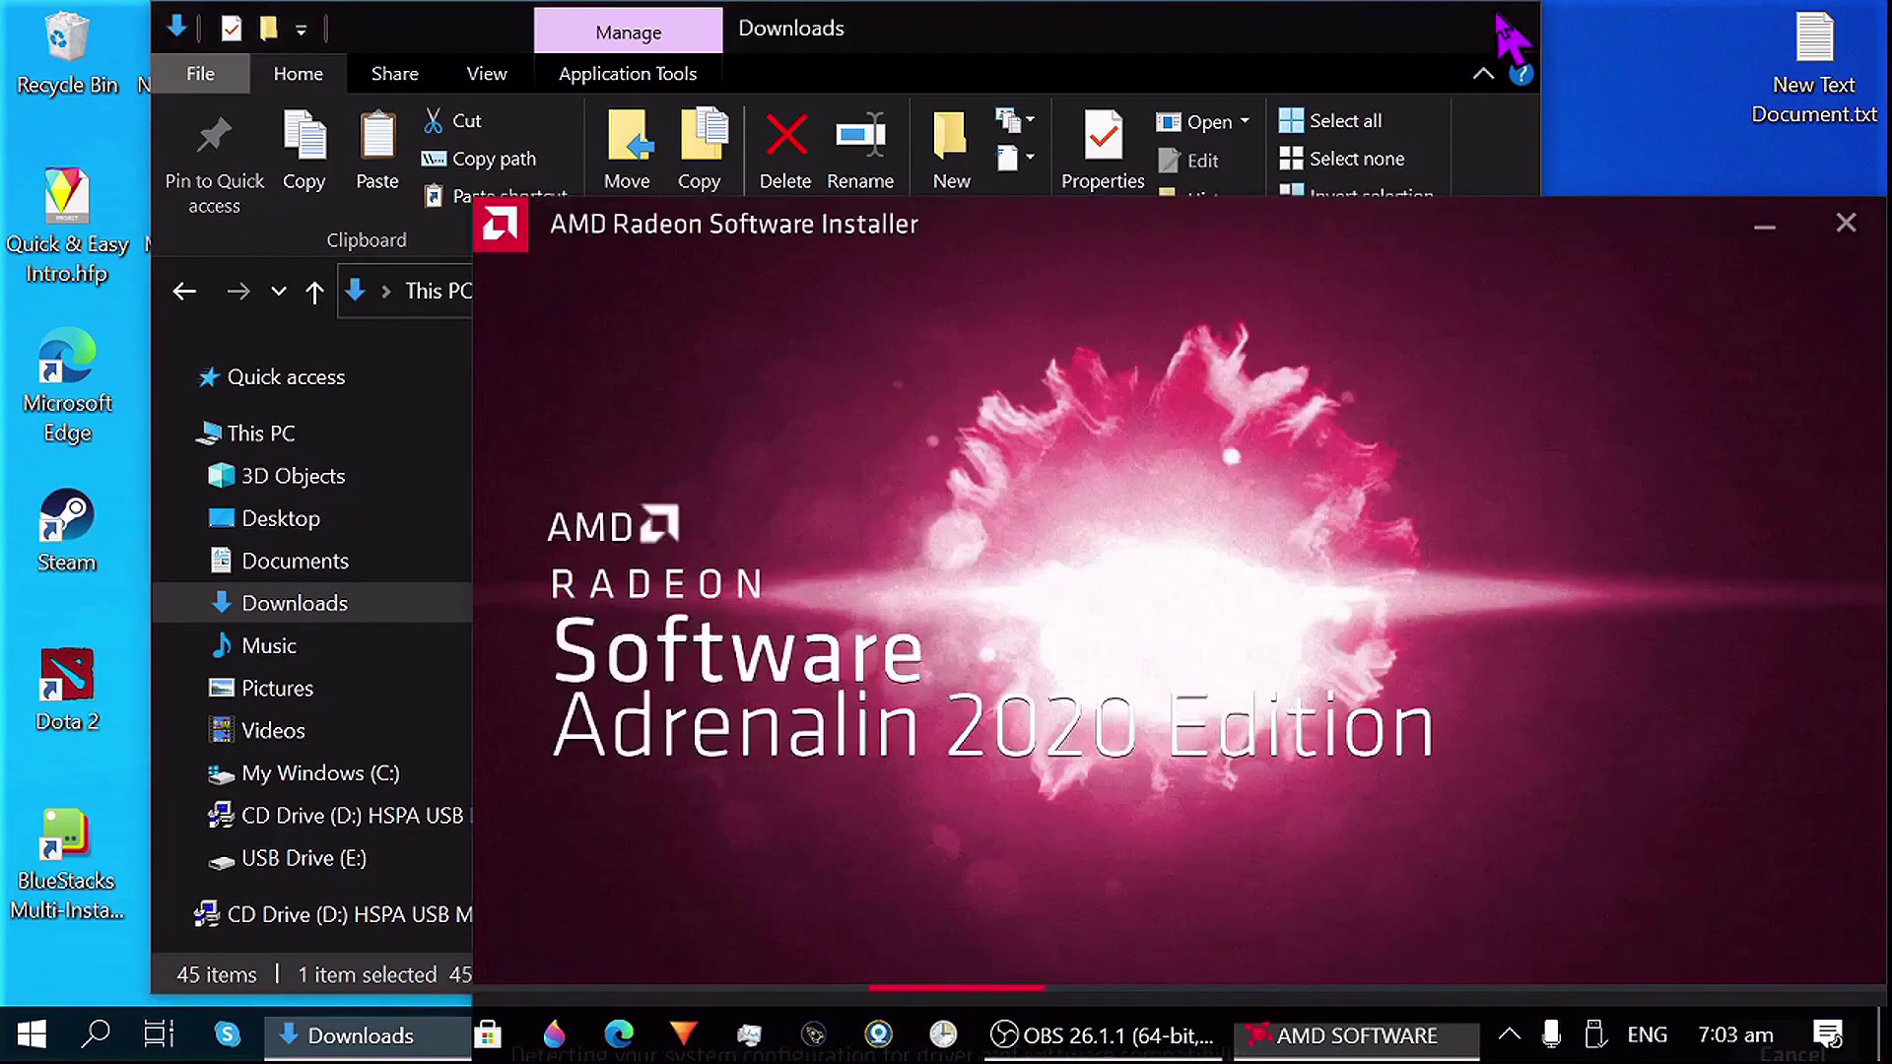
click(1498, 28)
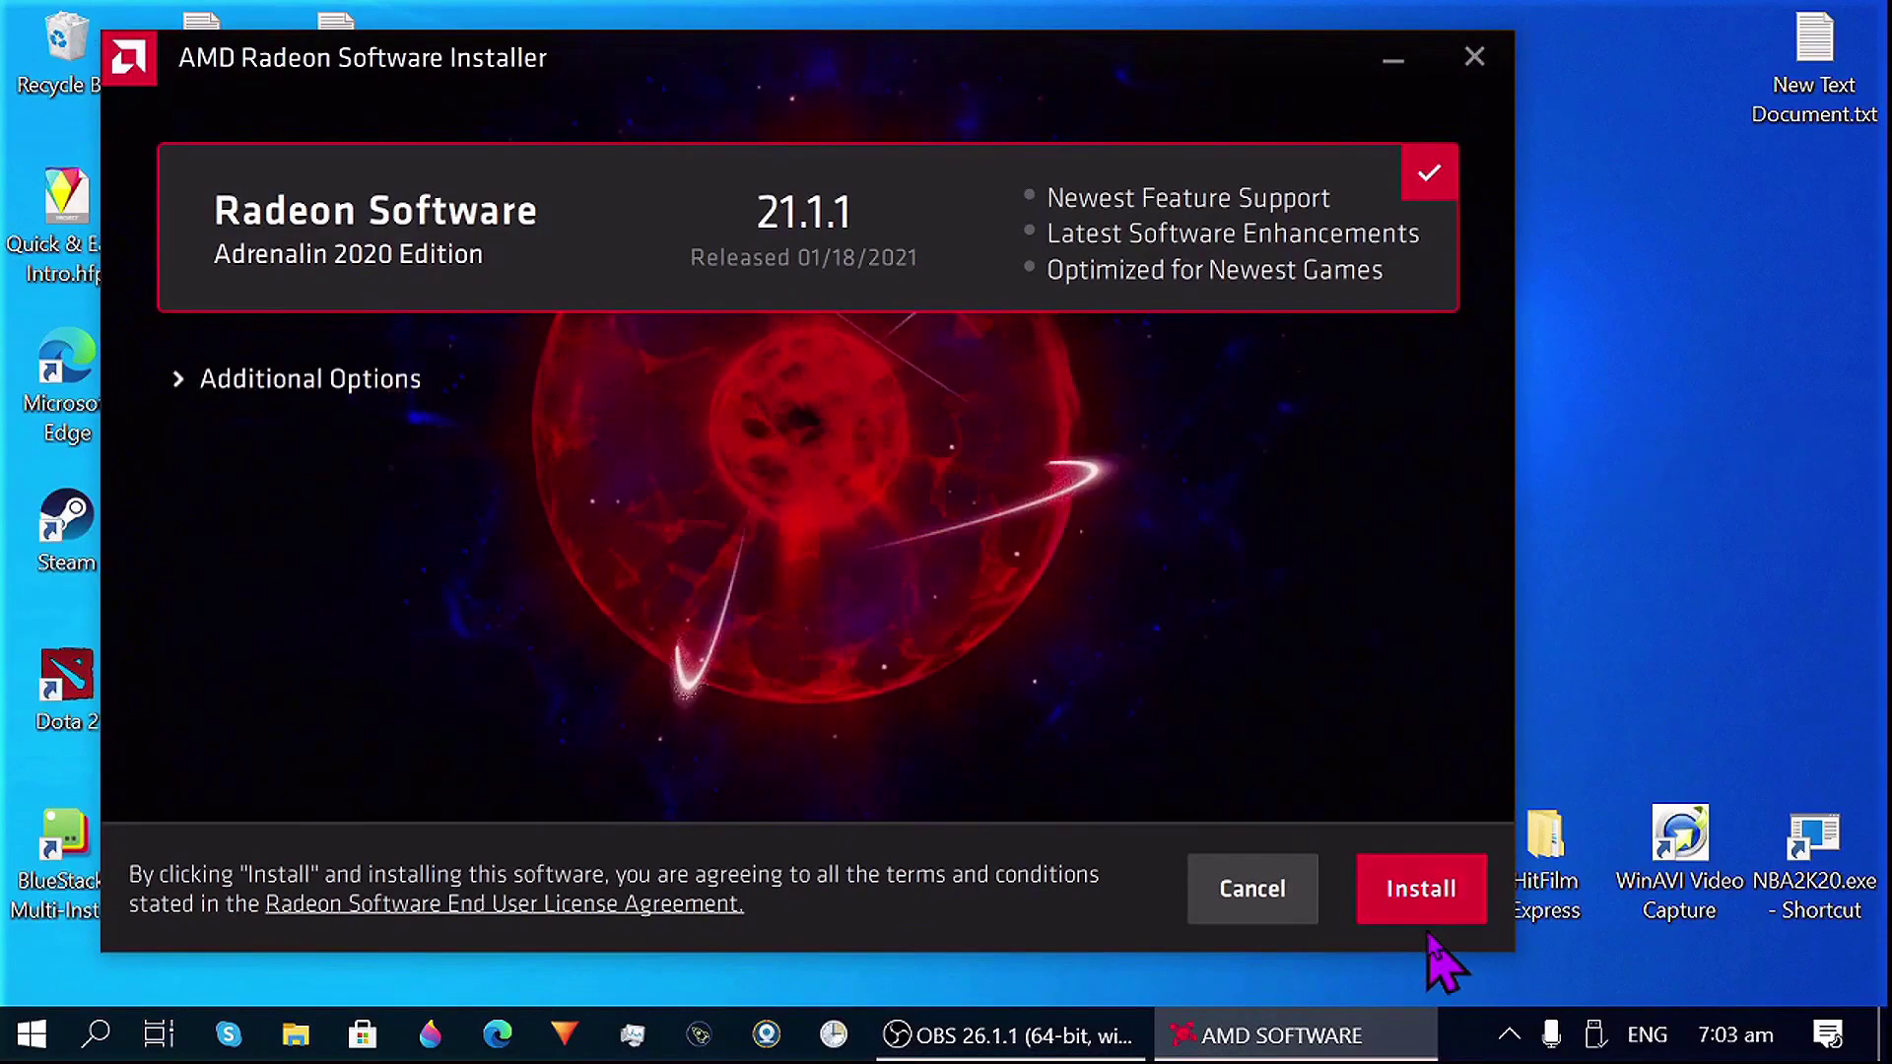
Step: Enable Factory Reset in the installer's additional options and install Radeon Software 21.1.1
click(182, 392)
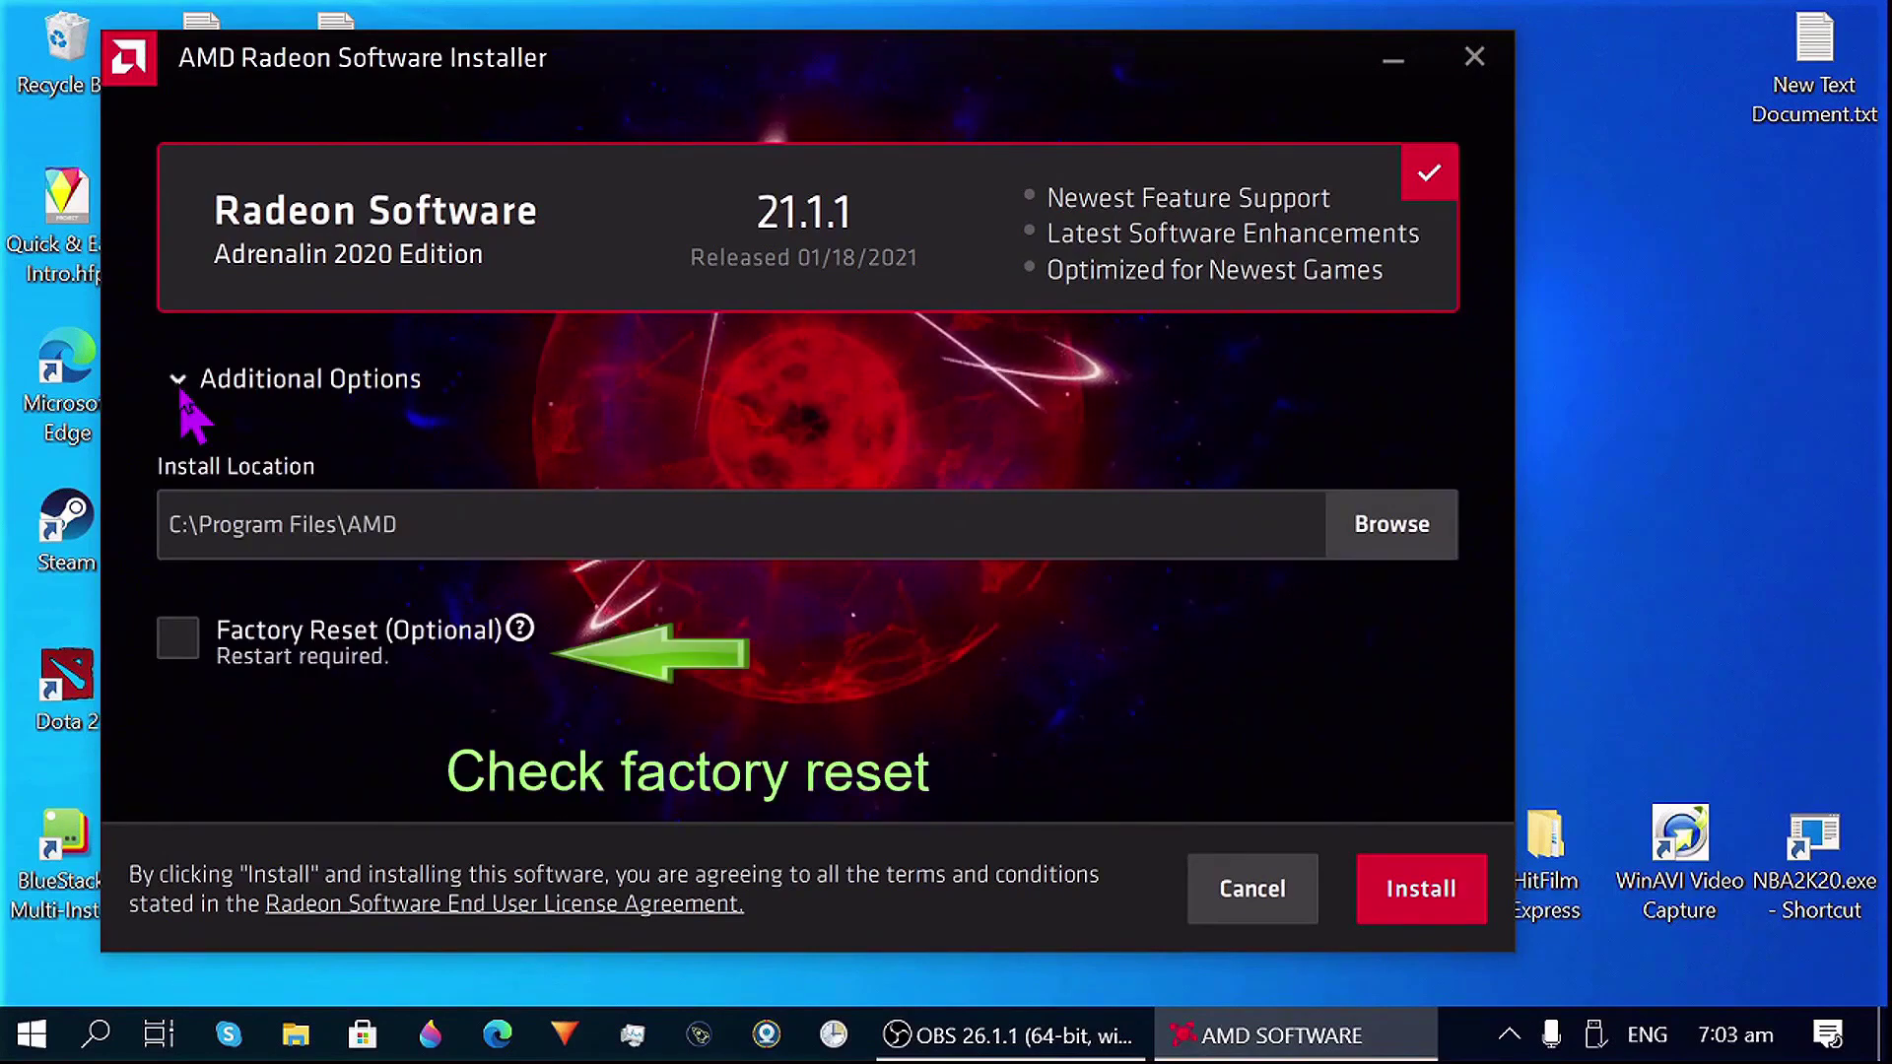
click(179, 639)
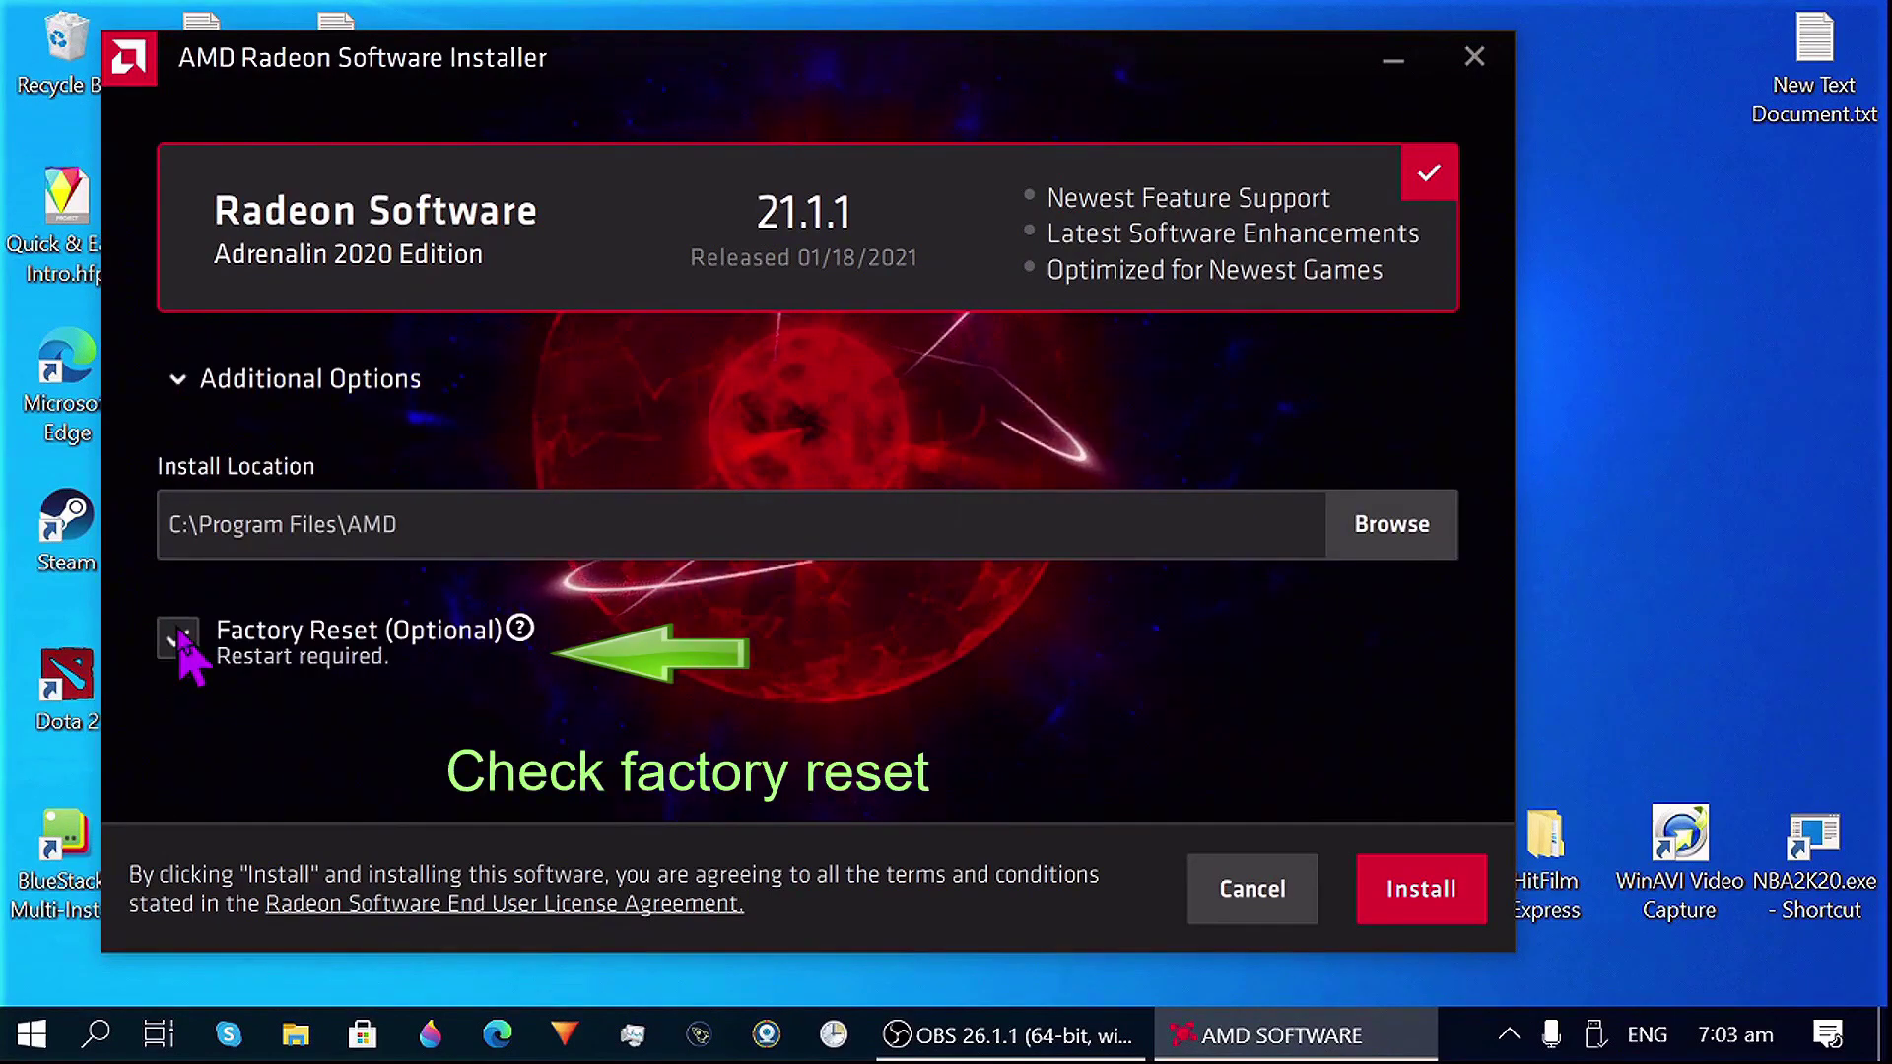
click(1430, 916)
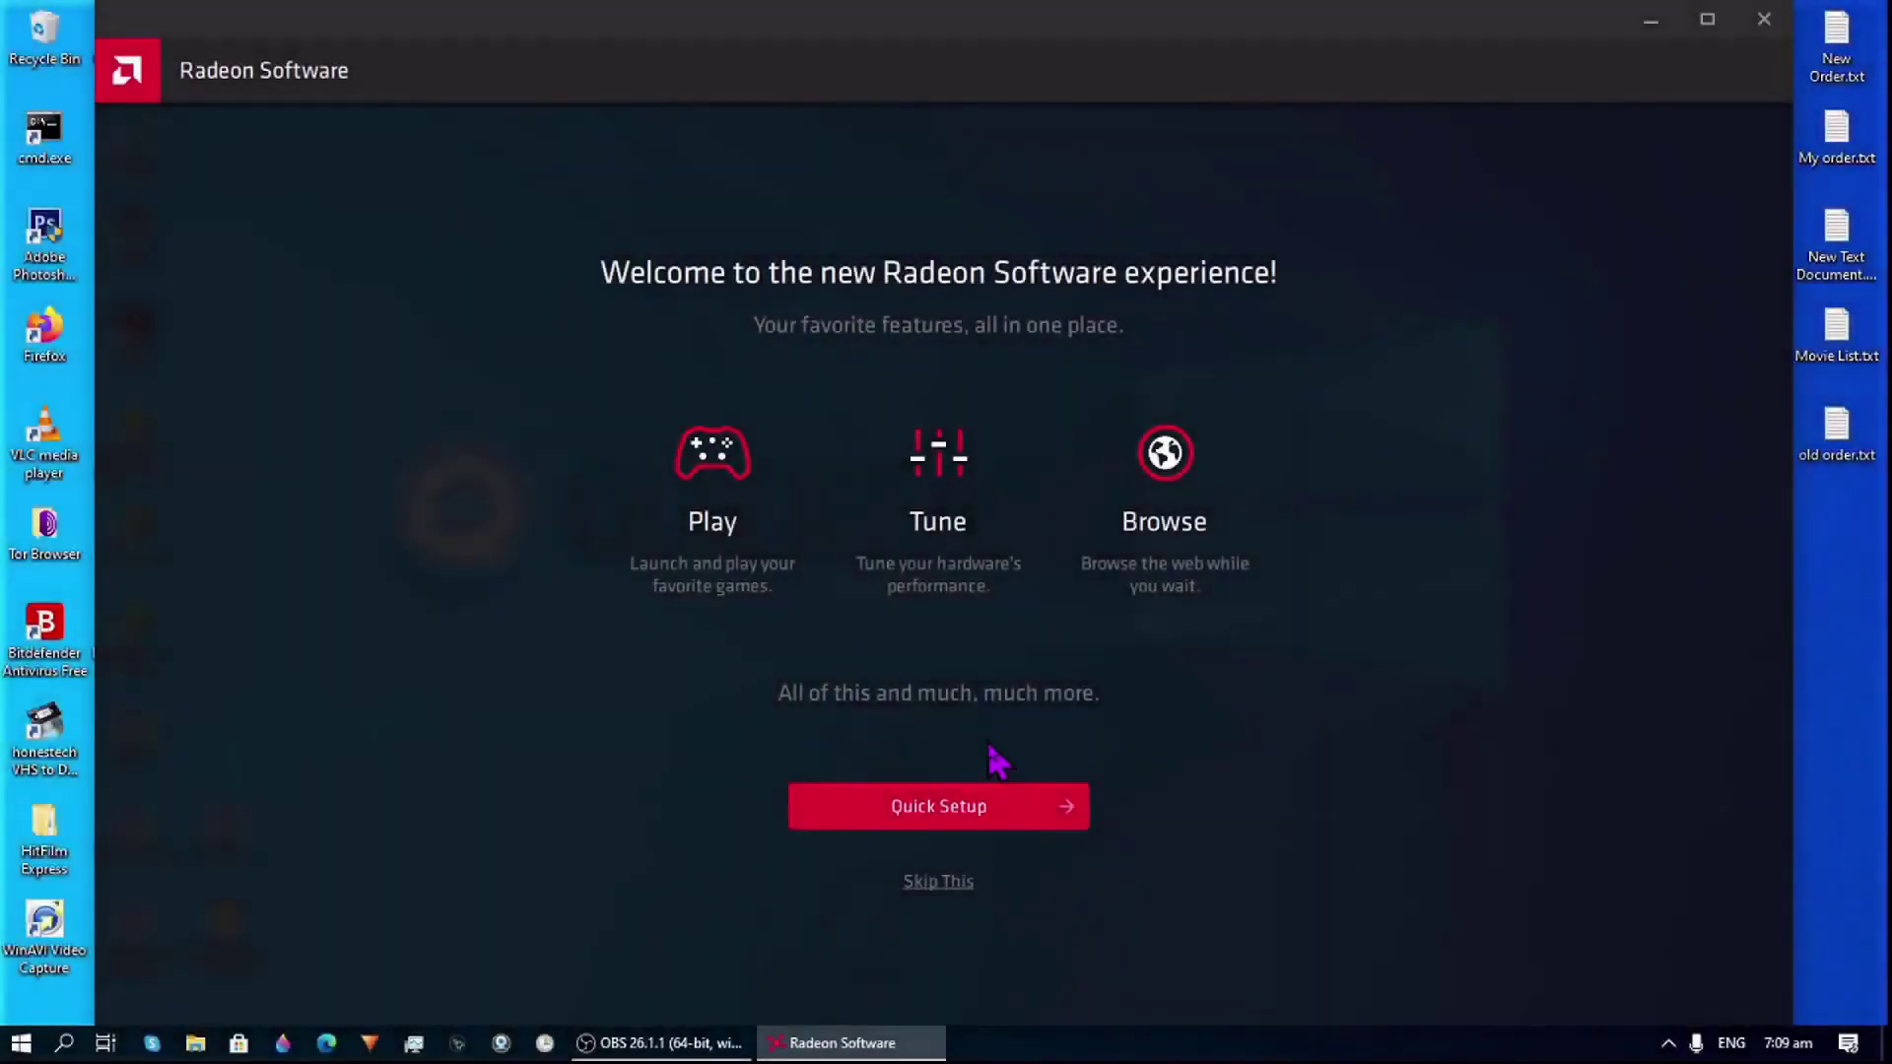
Step: Complete Radeon Software's quick setup with the eSports profile and close the program
click(1007, 811)
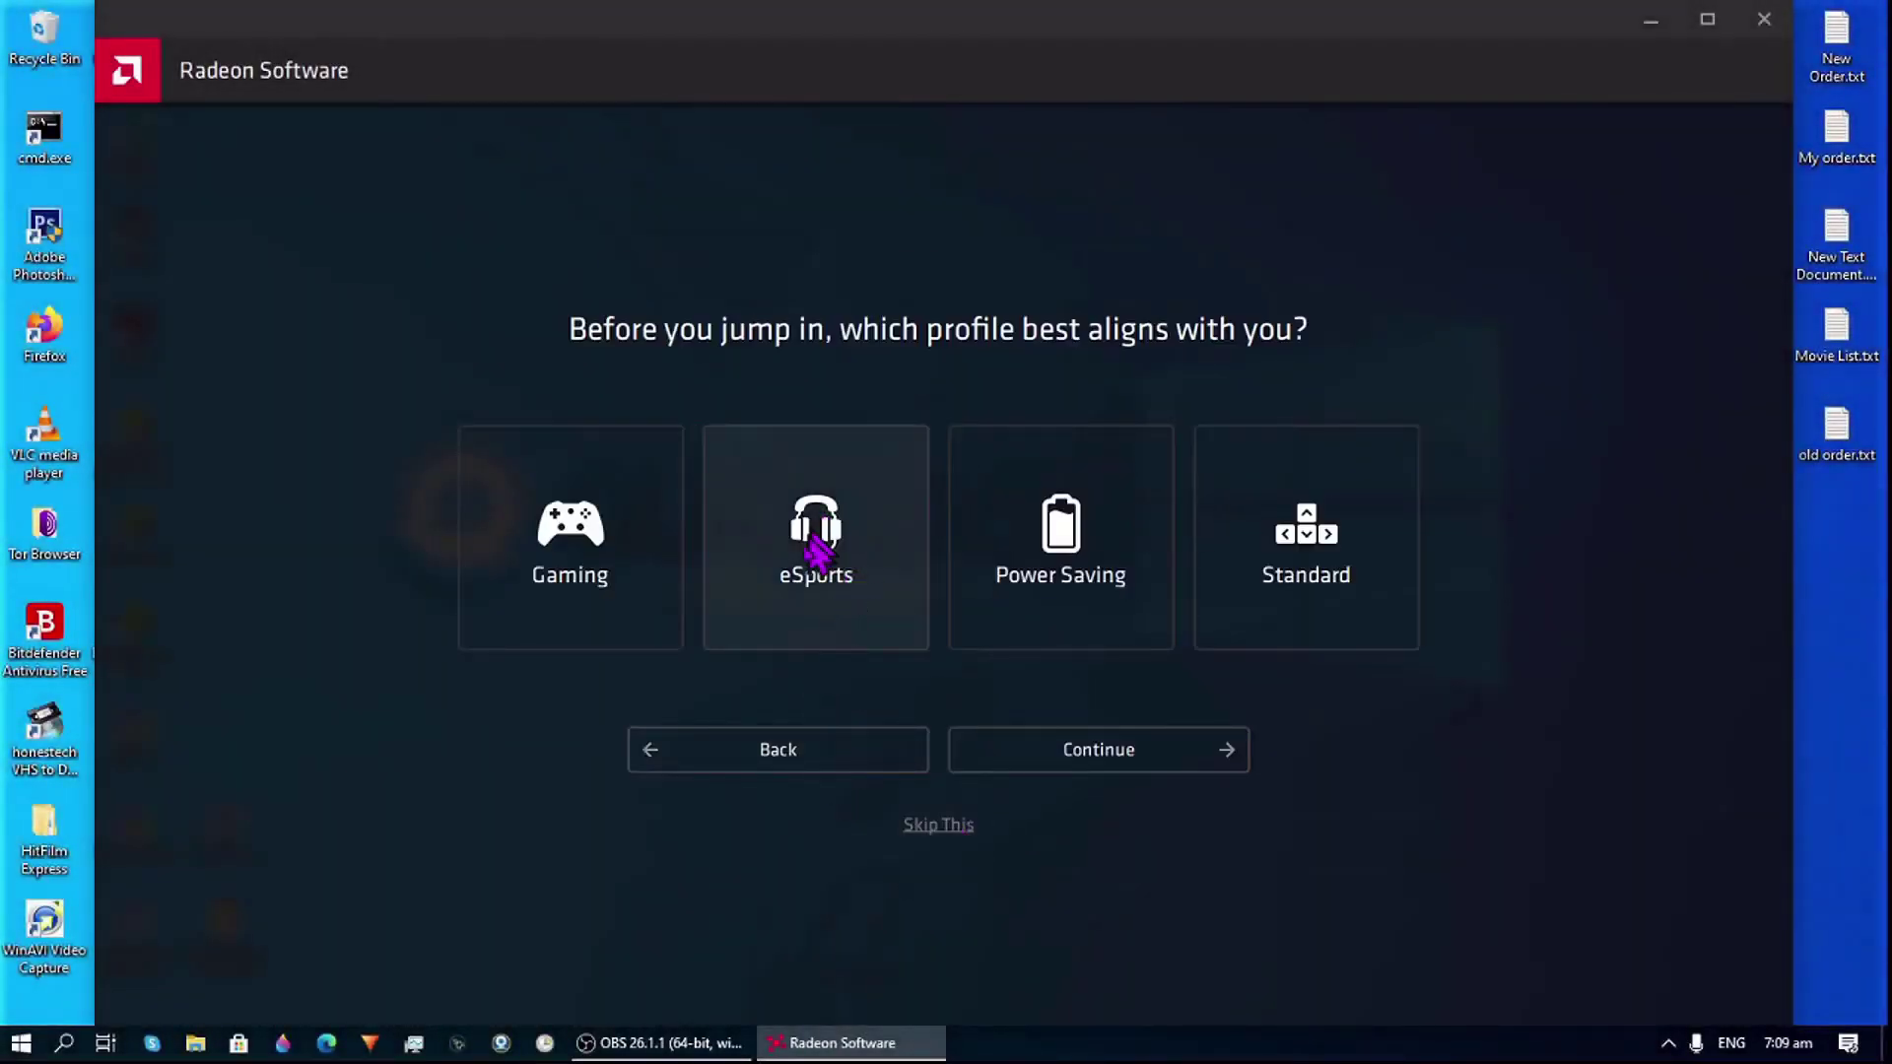
click(832, 577)
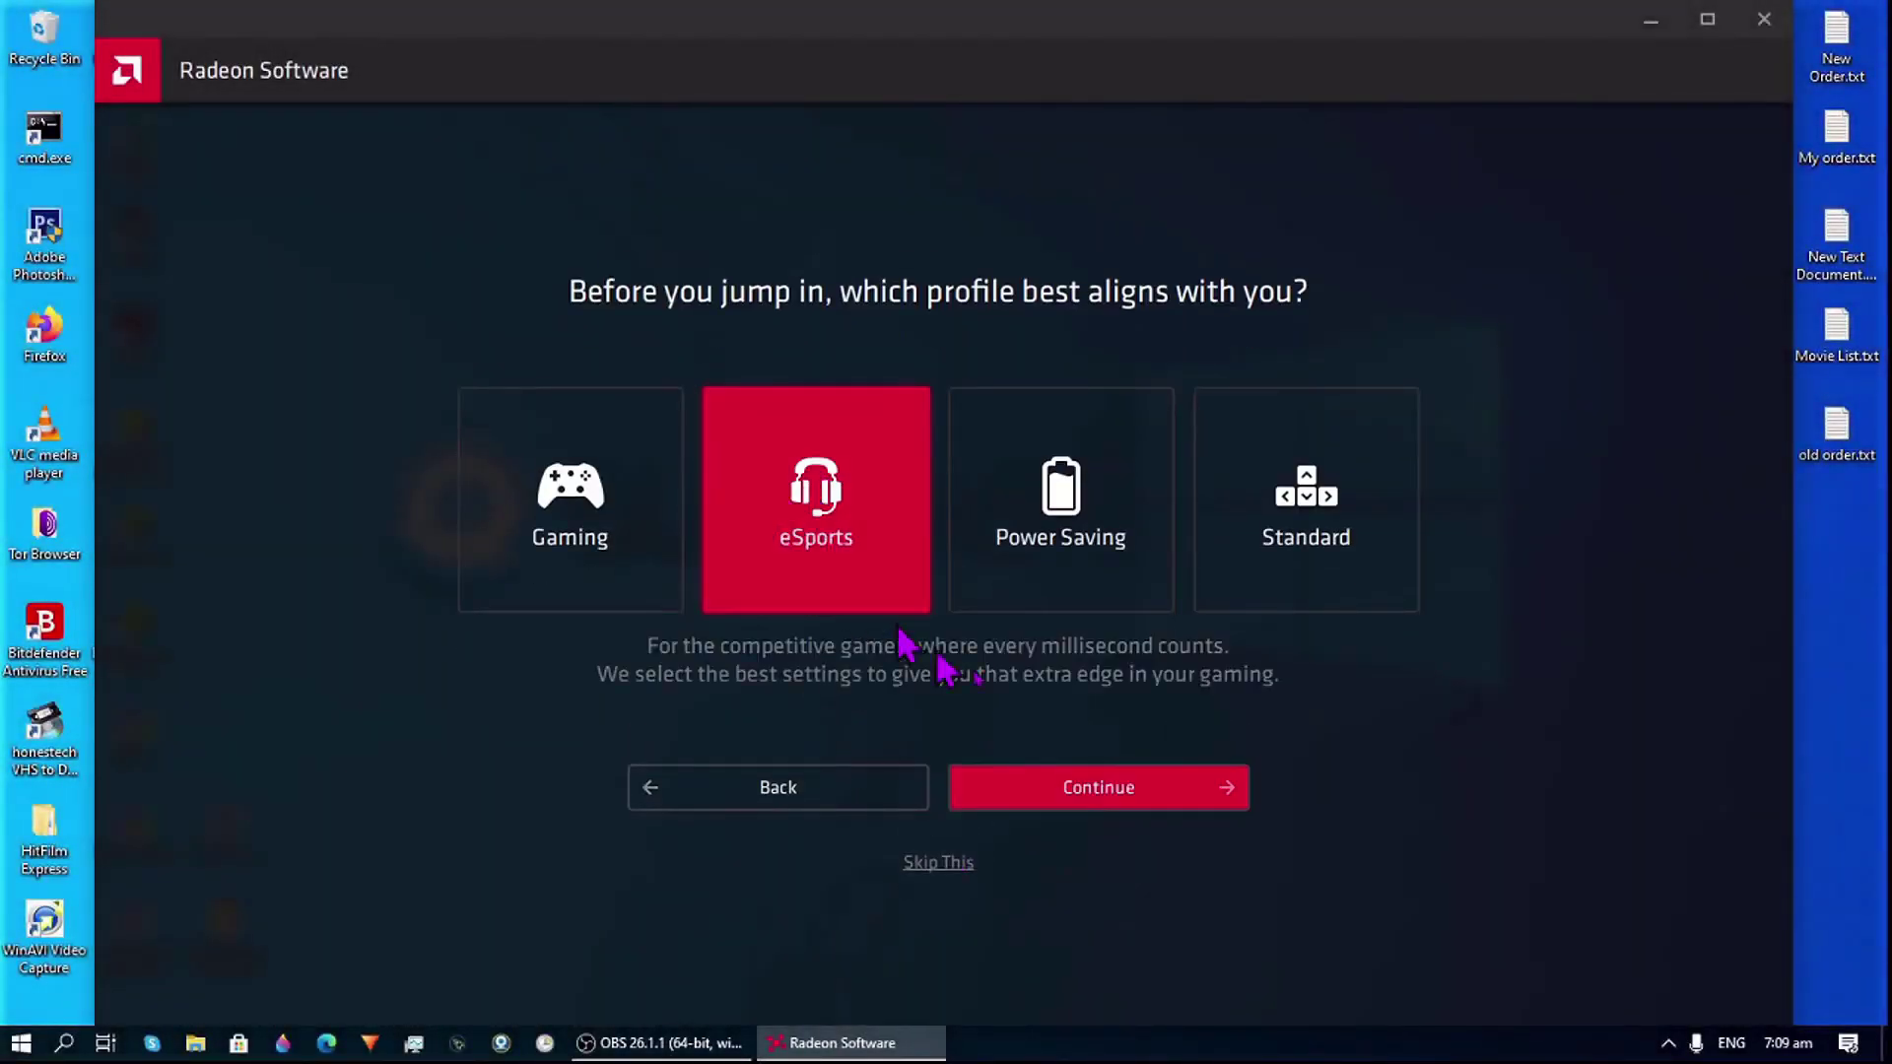
click(1104, 789)
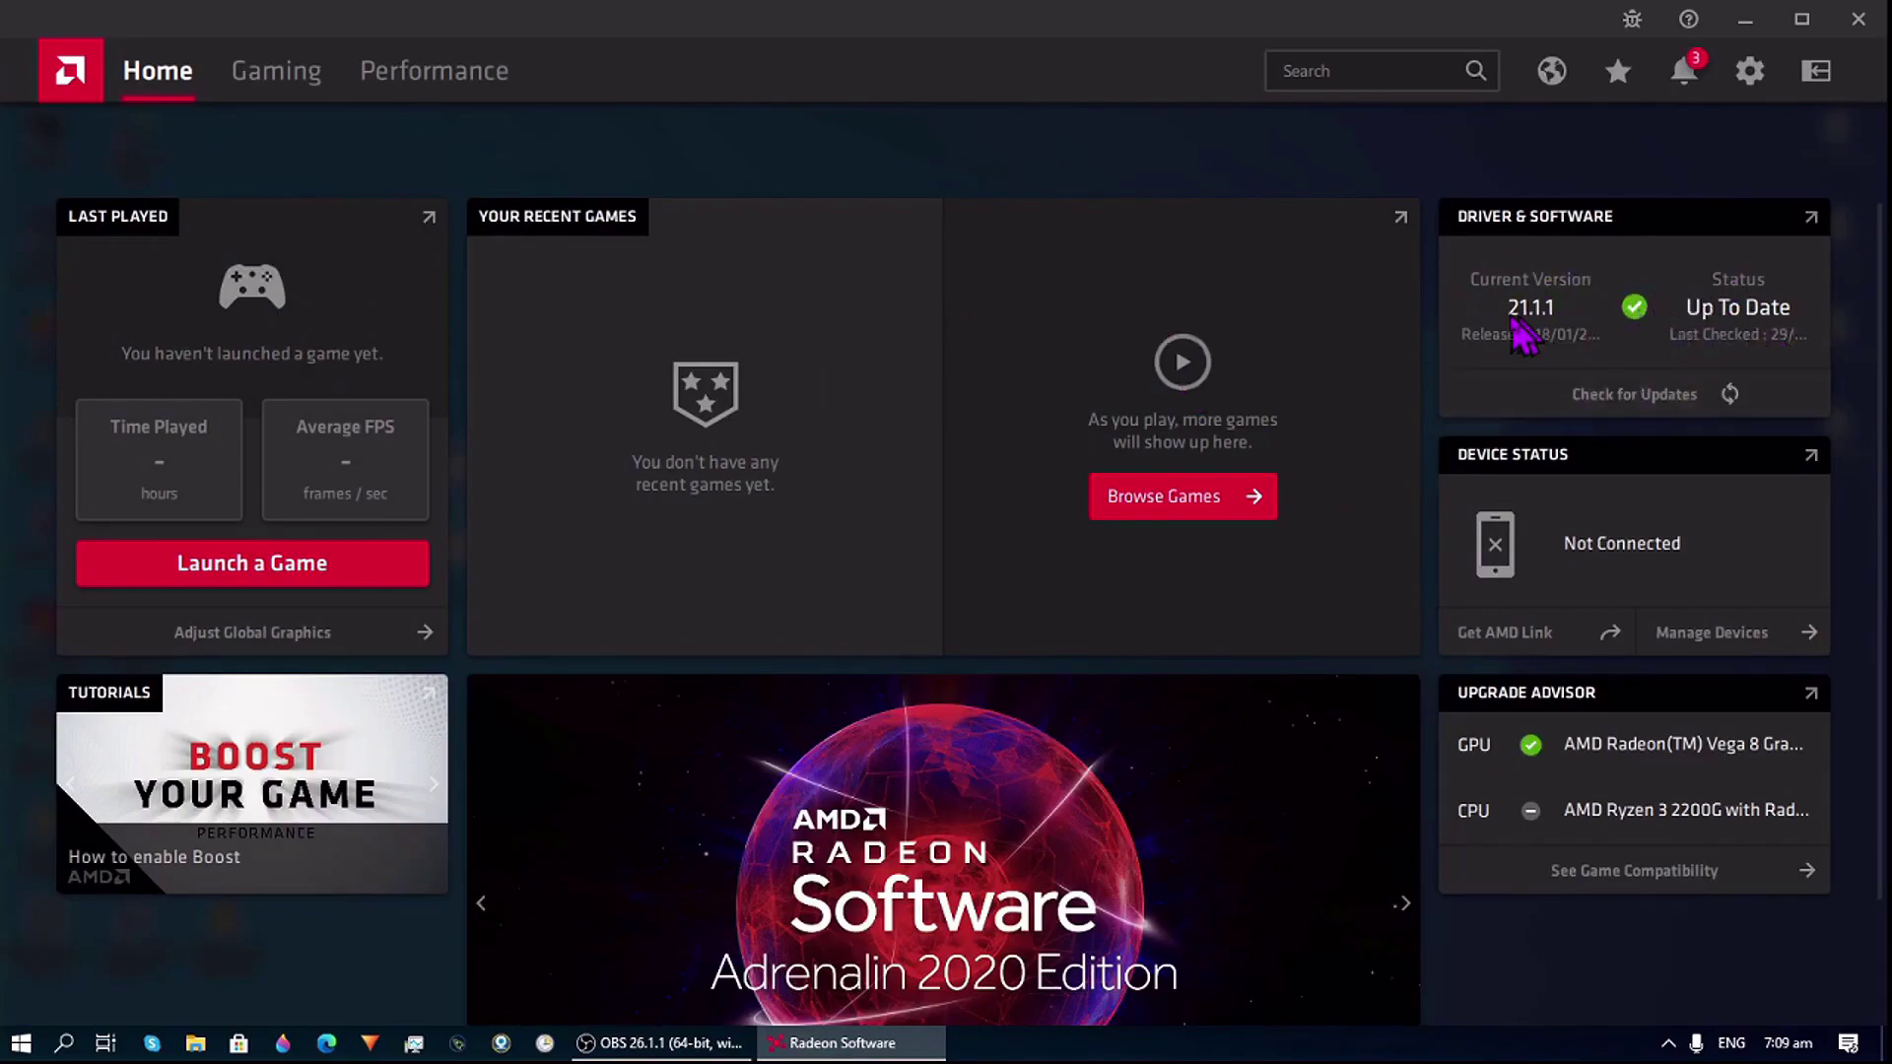
click(1859, 18)
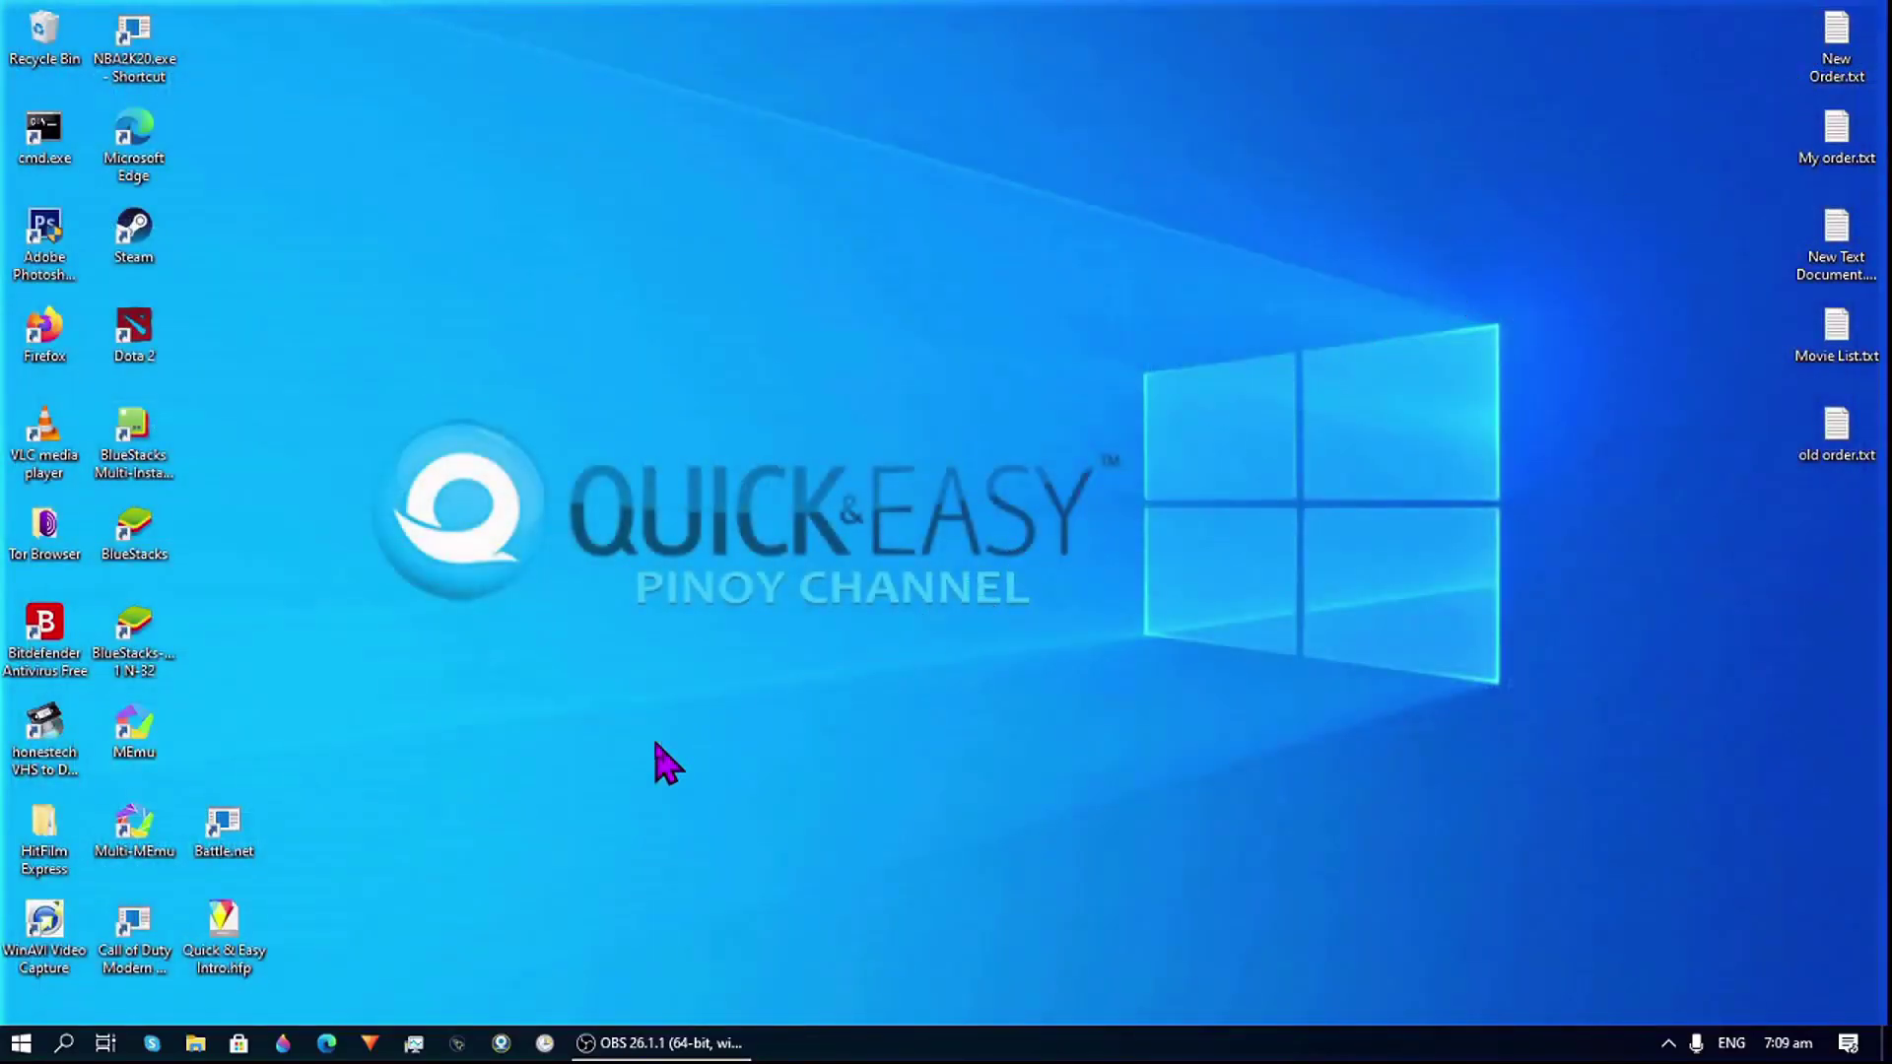